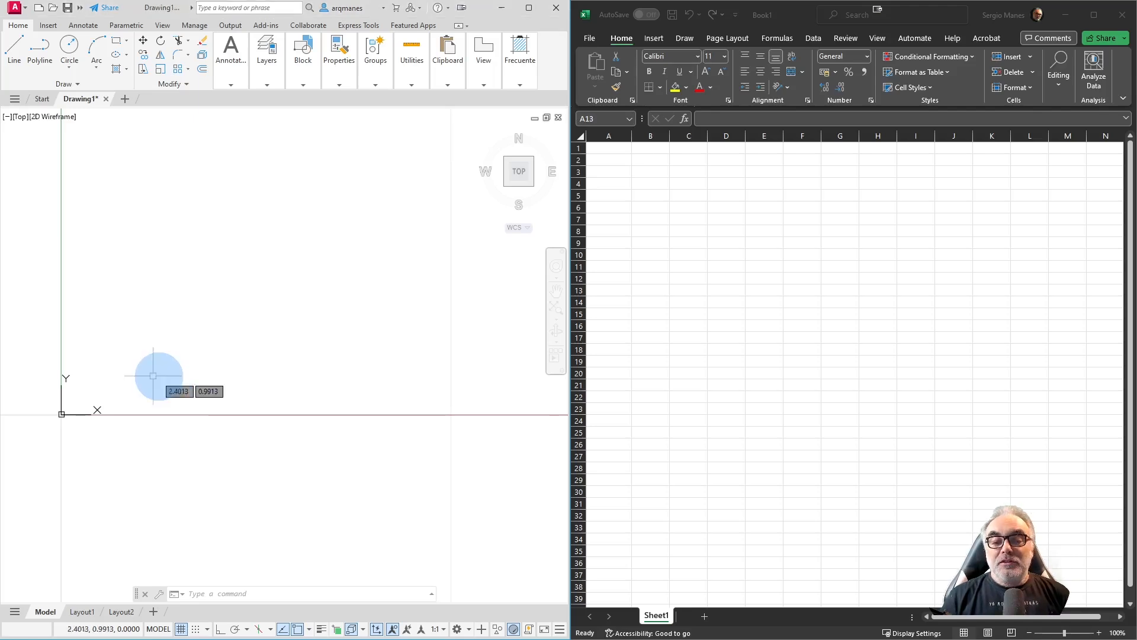
- Draw a single line from point 1,1 to the relative point @3,5
type("l")
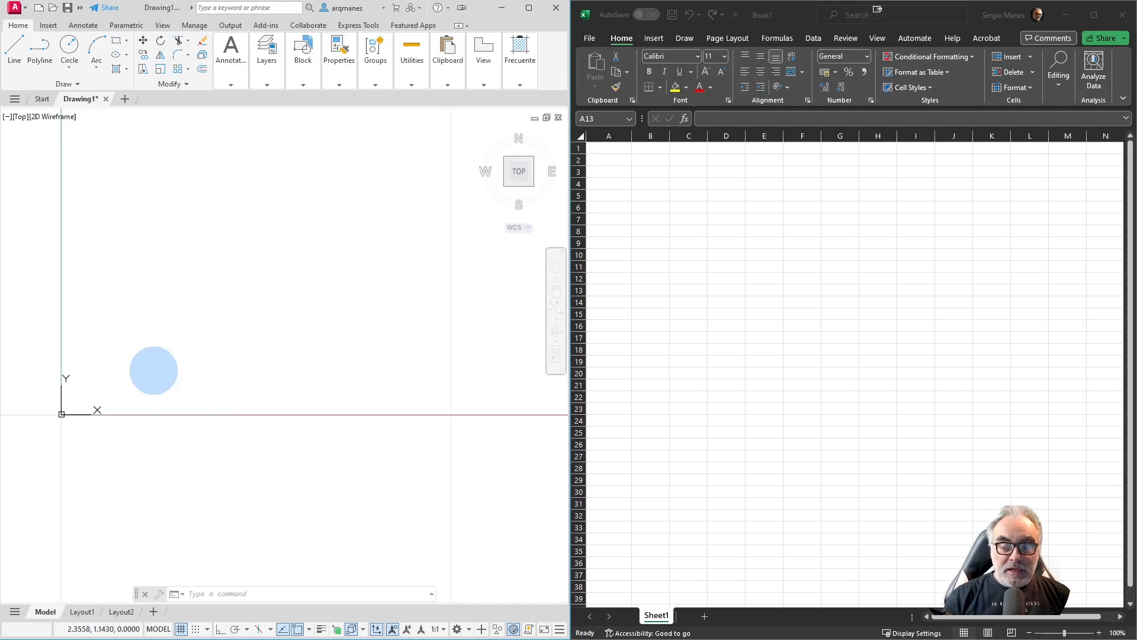
key("Return")
type("1,1")
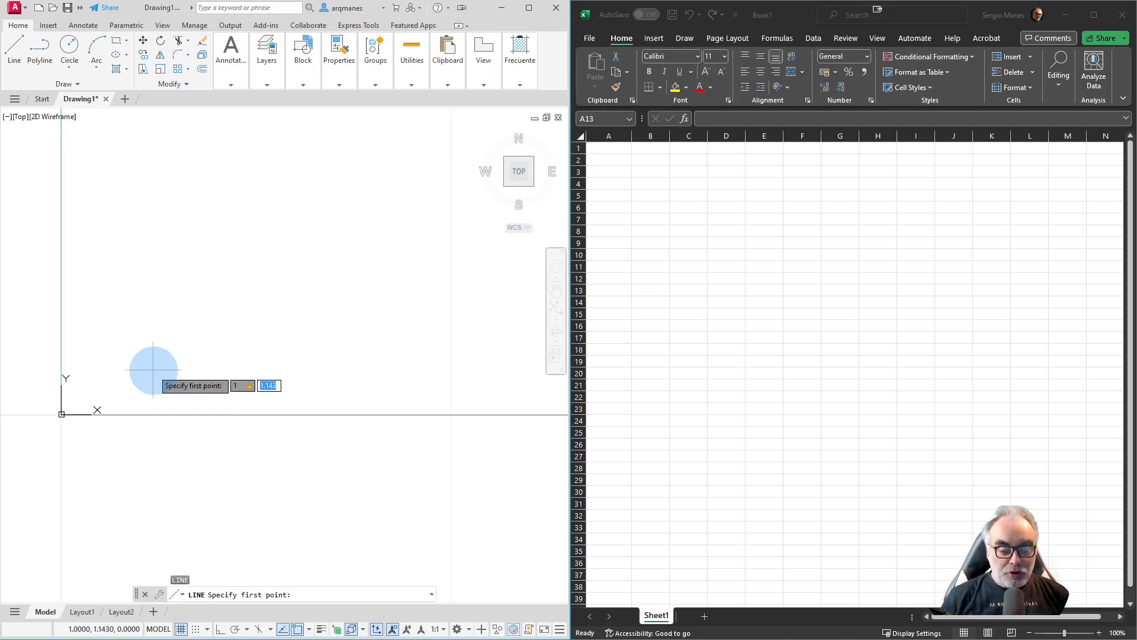
key("Return")
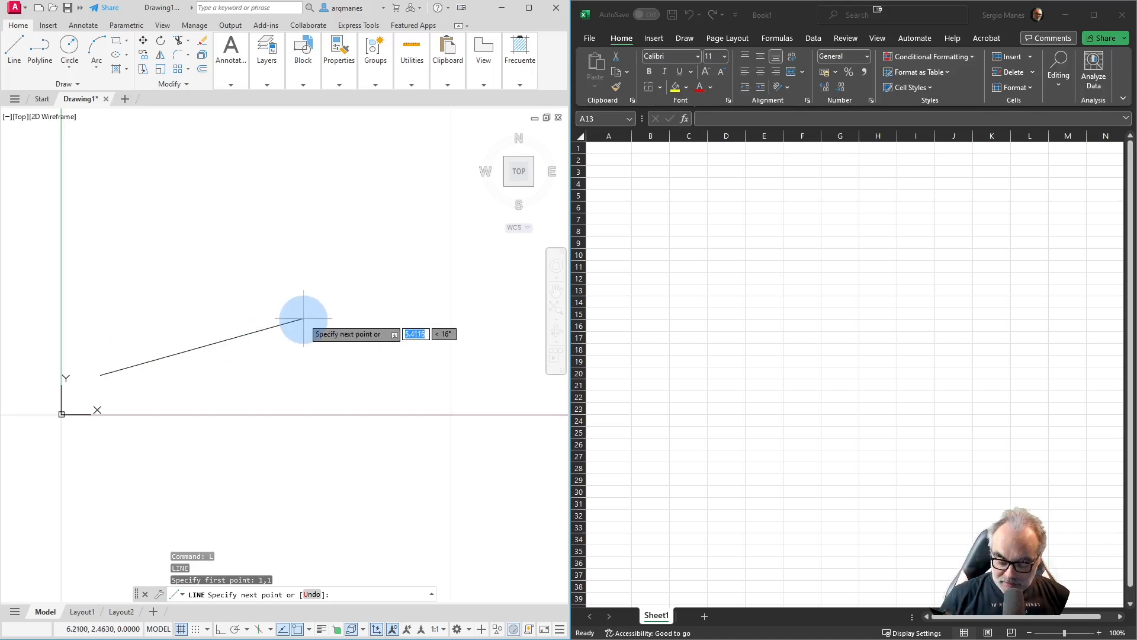
type("@3,5")
key("Return")
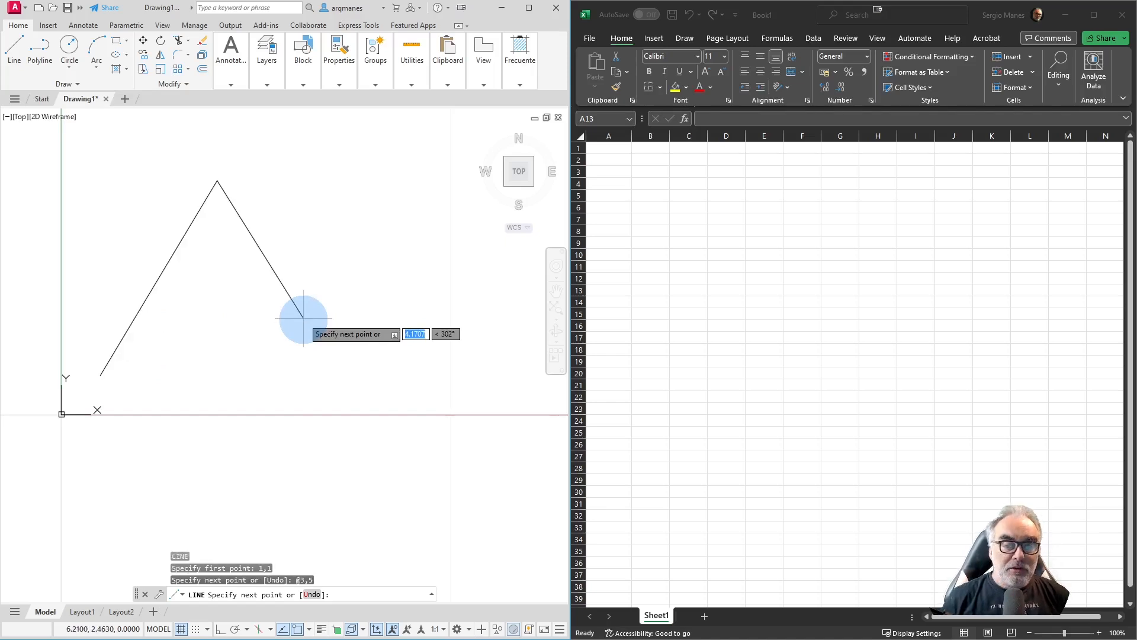
key("Return")
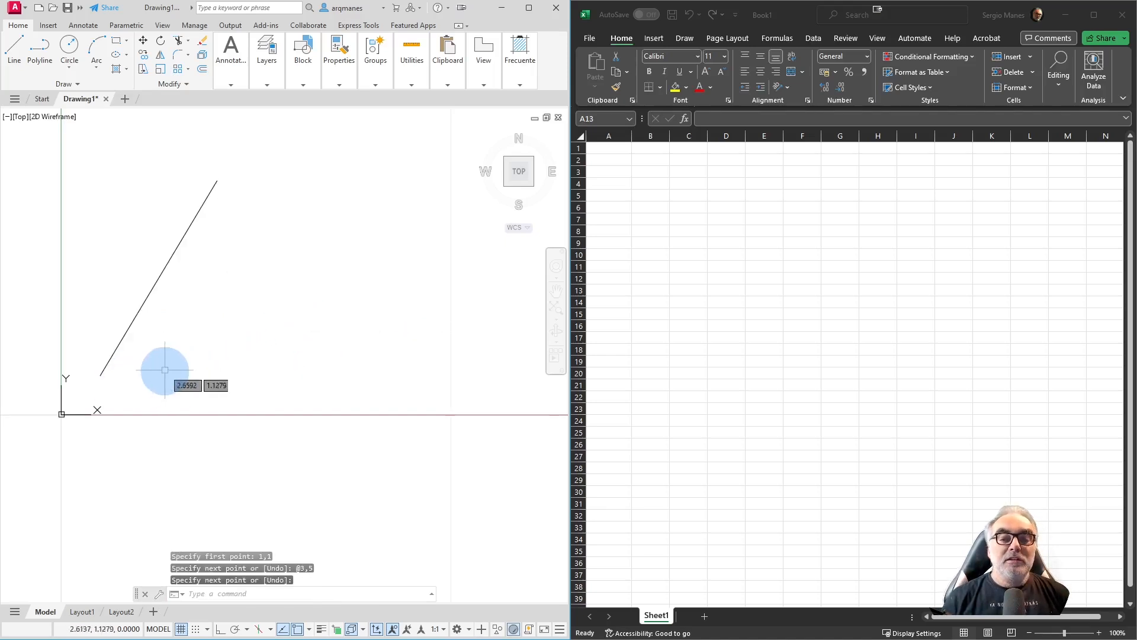
- Select the line drawn from 1,1 to @3,5 and erase it from the drawing
left_click(224, 193)
left_click(213, 172)
key("Delete")
- Switch to the Excel sheet and enter the coordinates 1,1 in cell A11 and 3,5 in cell A12
left_click(627, 287)
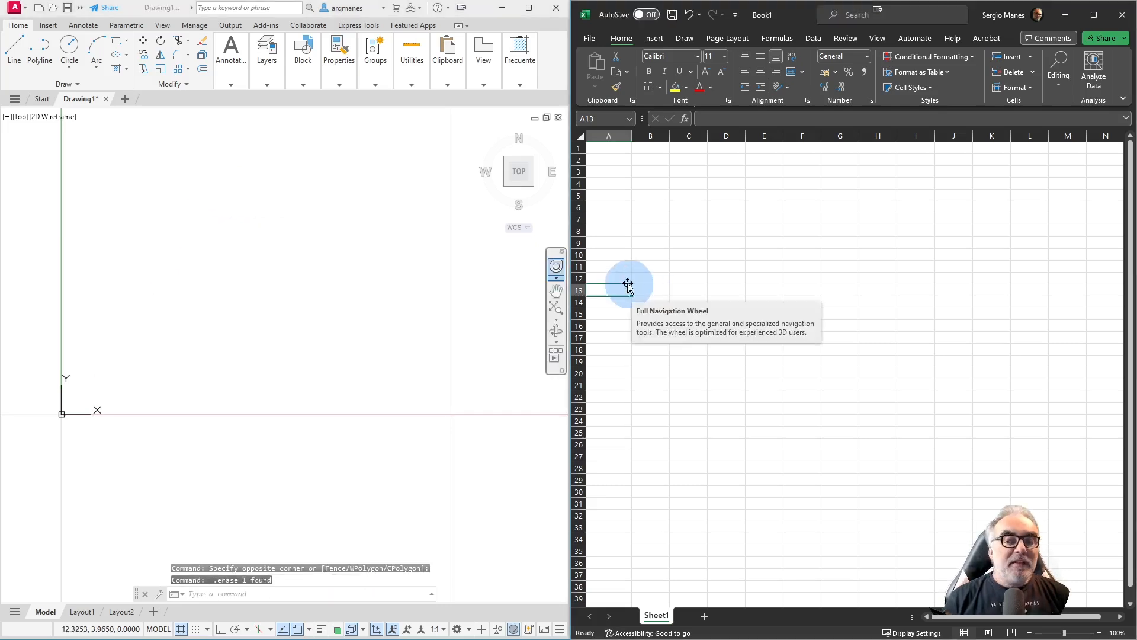
left_click(605, 267)
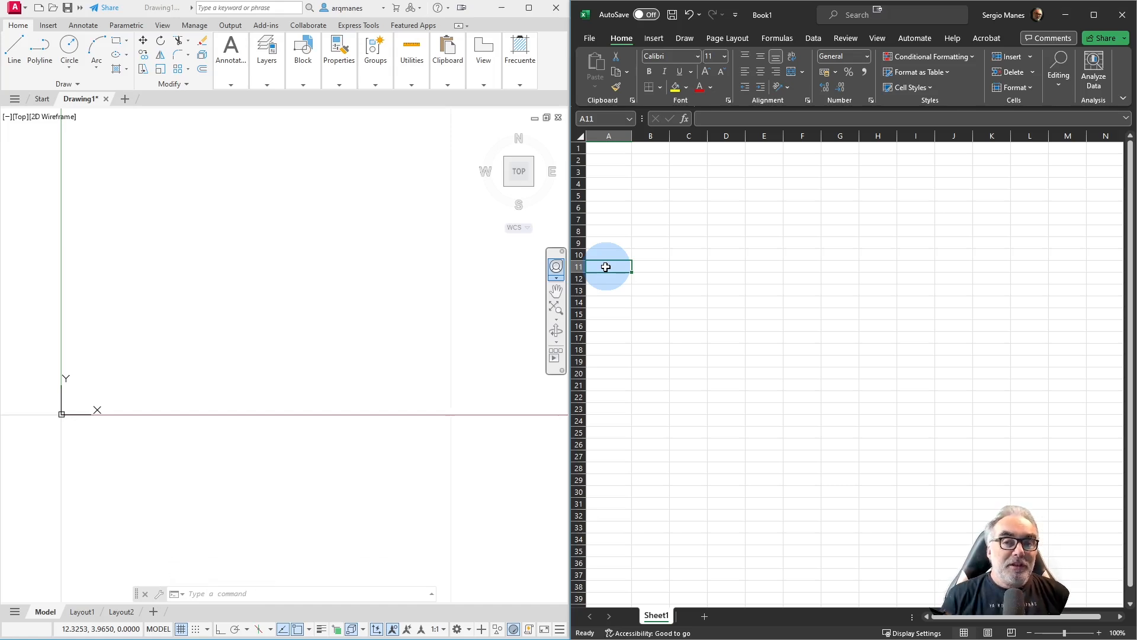
left_click_drag(605, 267, 650, 270)
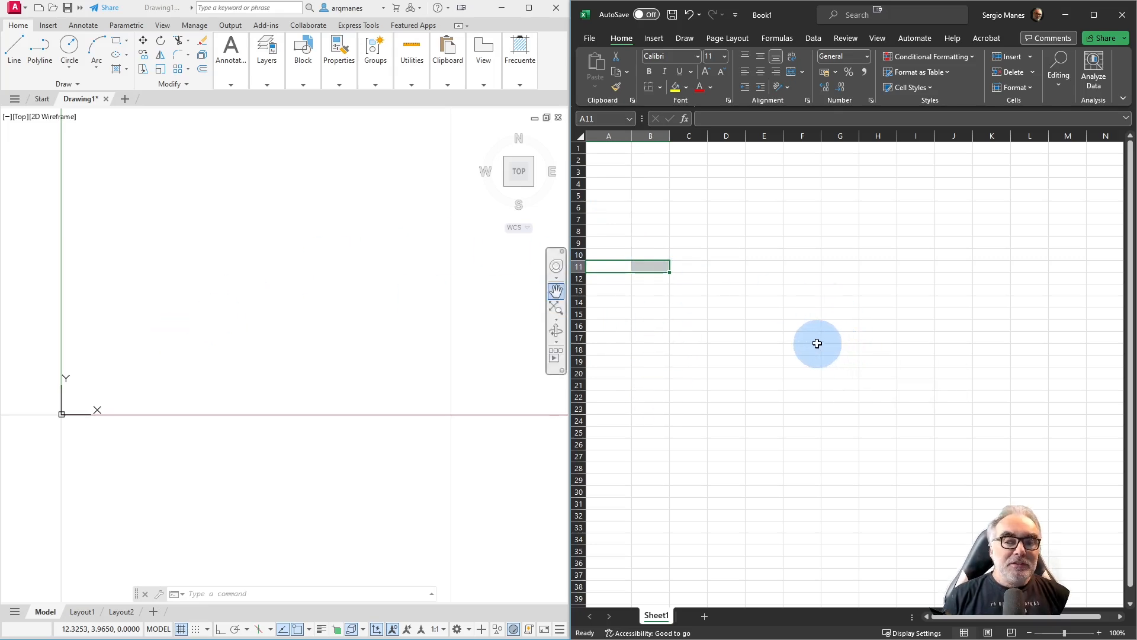
left_click(598, 266)
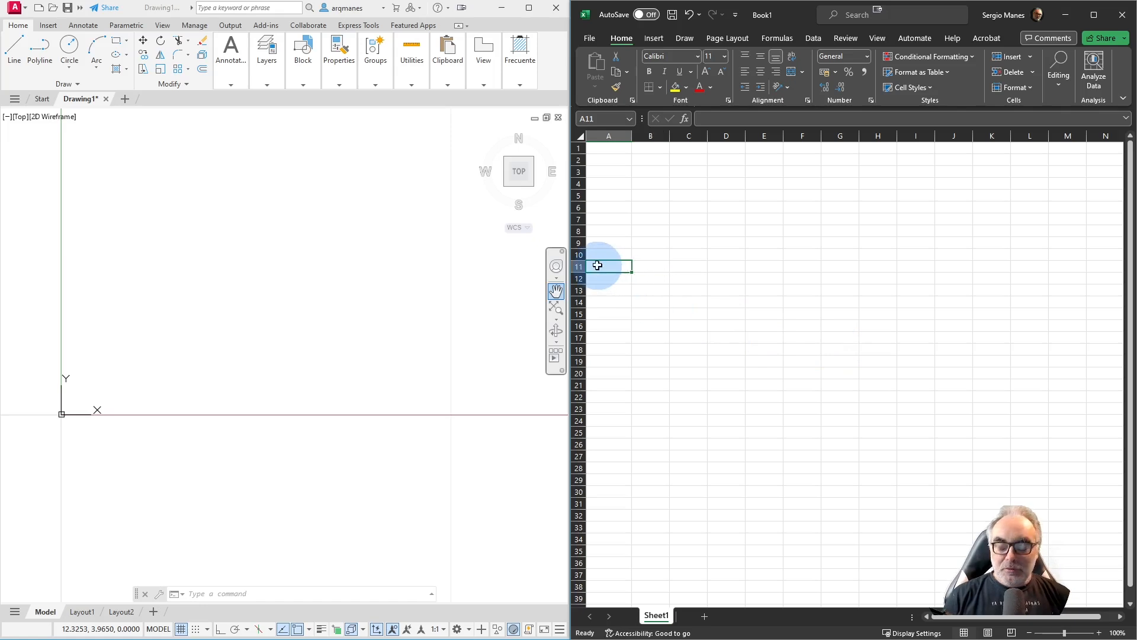
type("1,1")
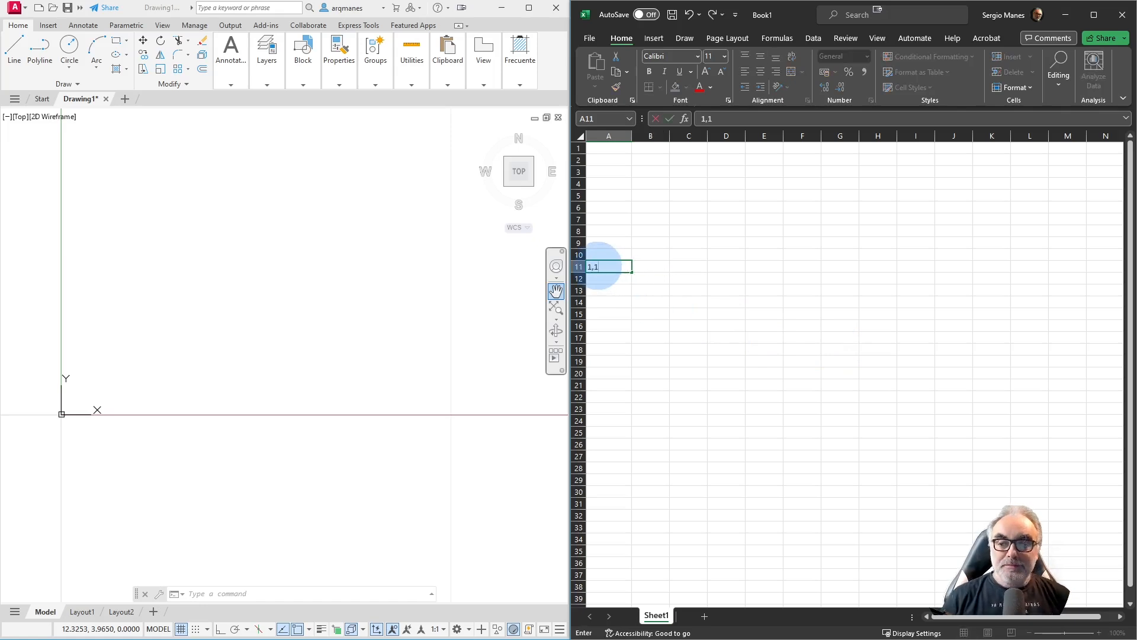
left_click(597, 278)
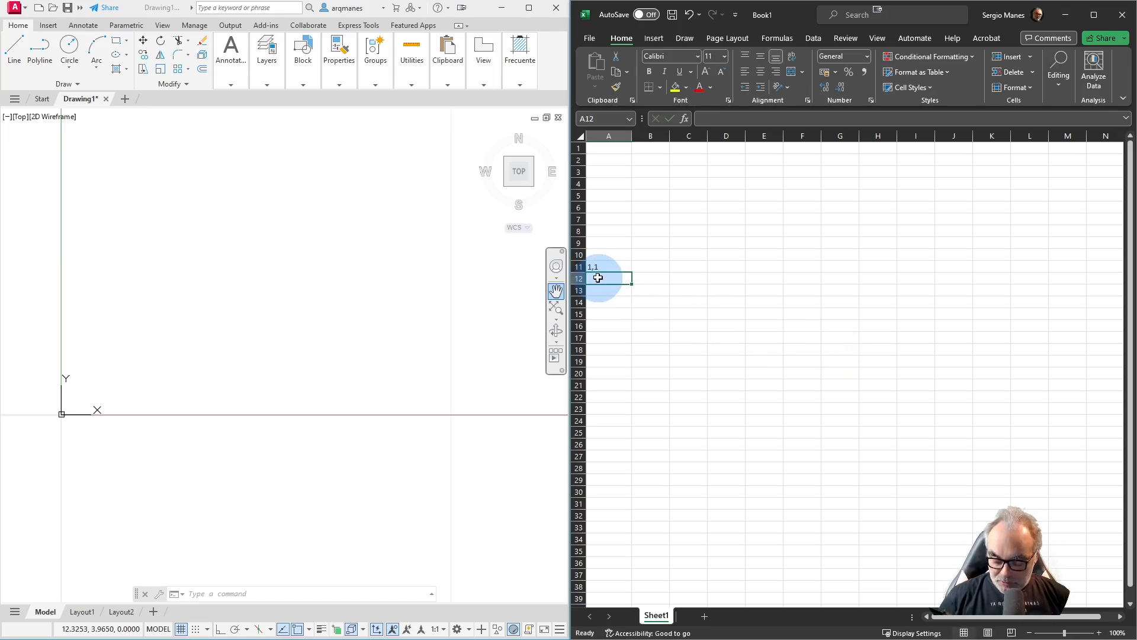
type("3,5")
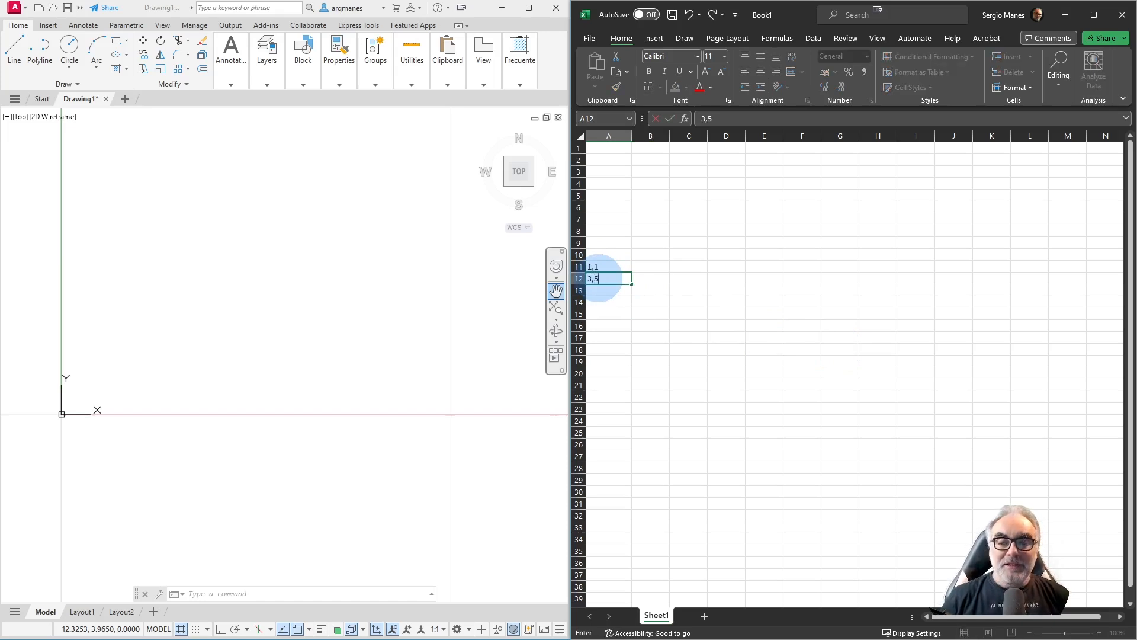
left_click(634, 311)
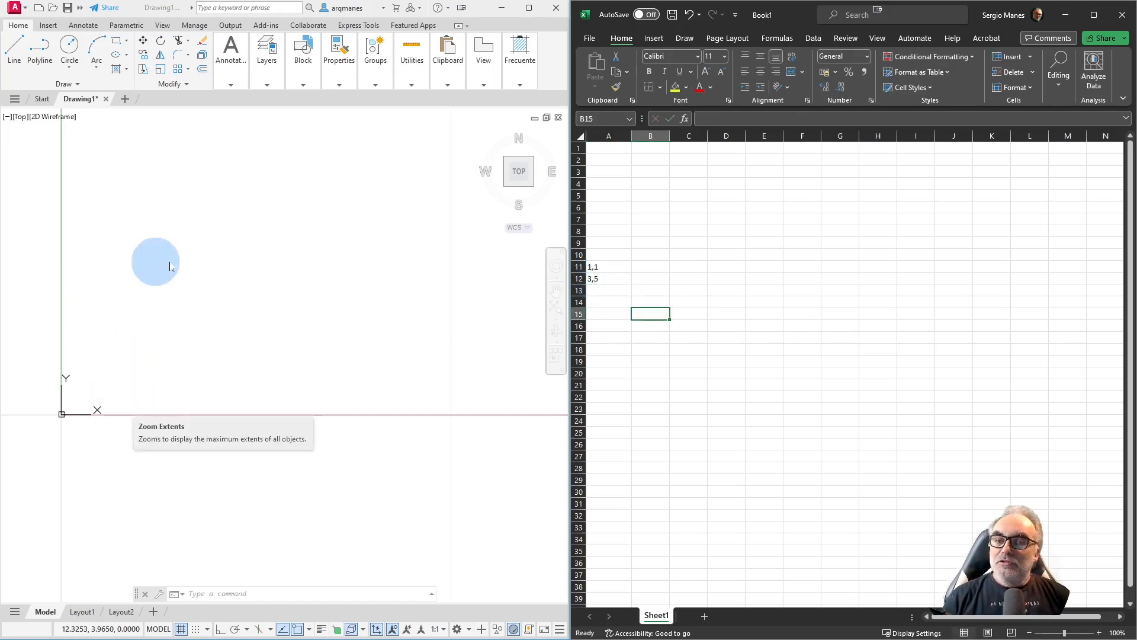
- In AutoCAD, draw a line by copying Excel cells A11:A12 and pasting their coordinates as the Line command's points
left_click(179, 345)
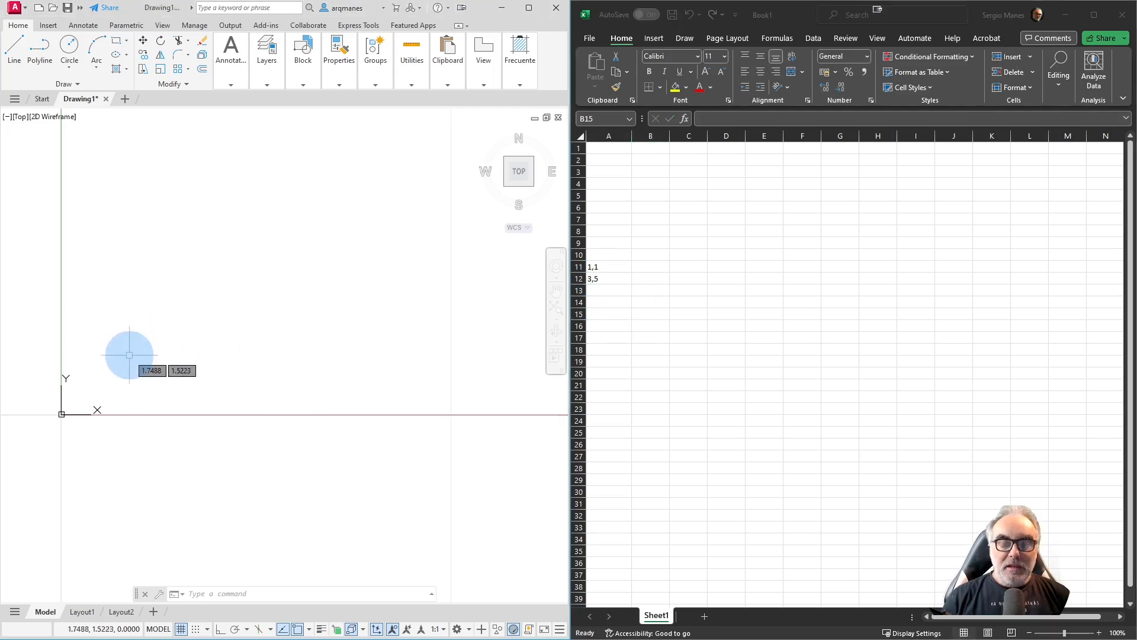
type("l")
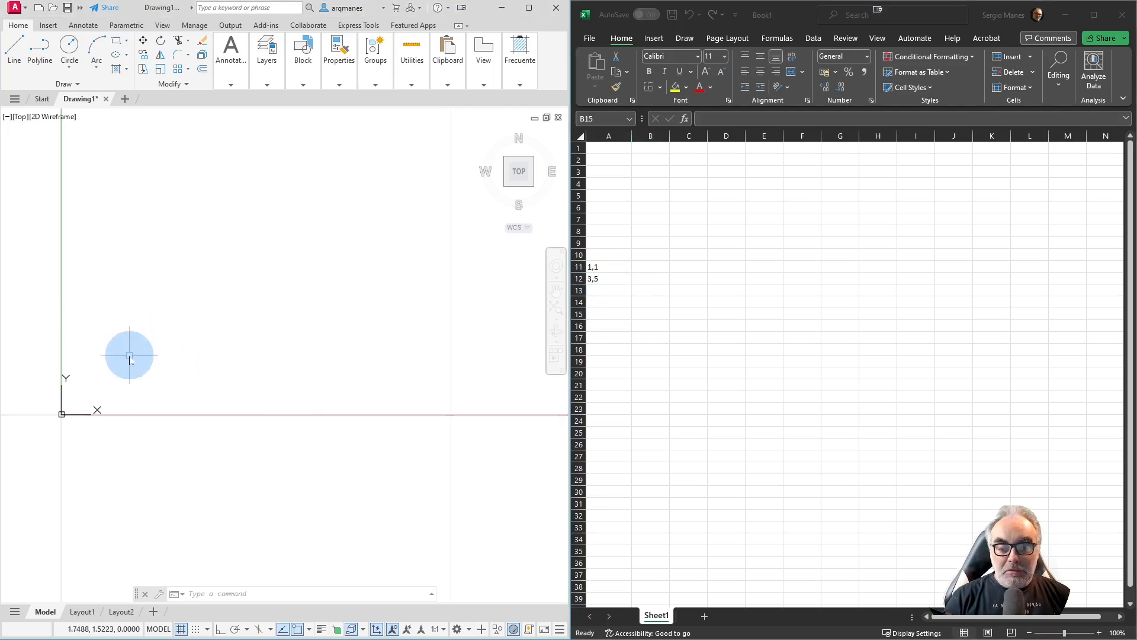
key("Return")
left_click_drag(593, 266, 609, 275)
right_click(612, 272)
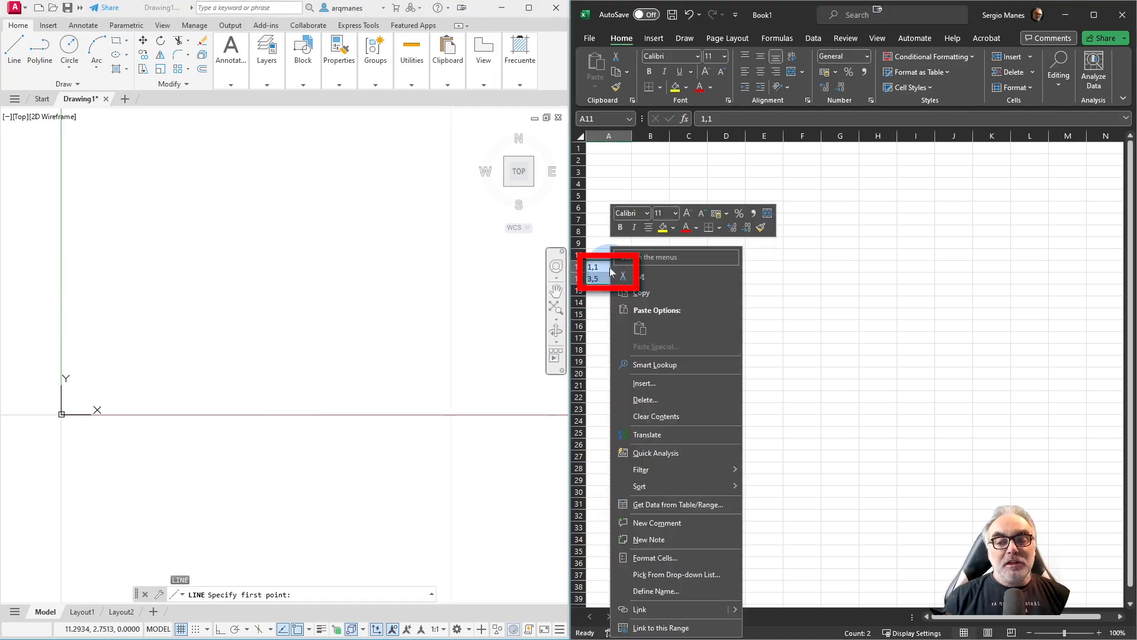
left_click(636, 293)
left_click(299, 595)
right_click(299, 597)
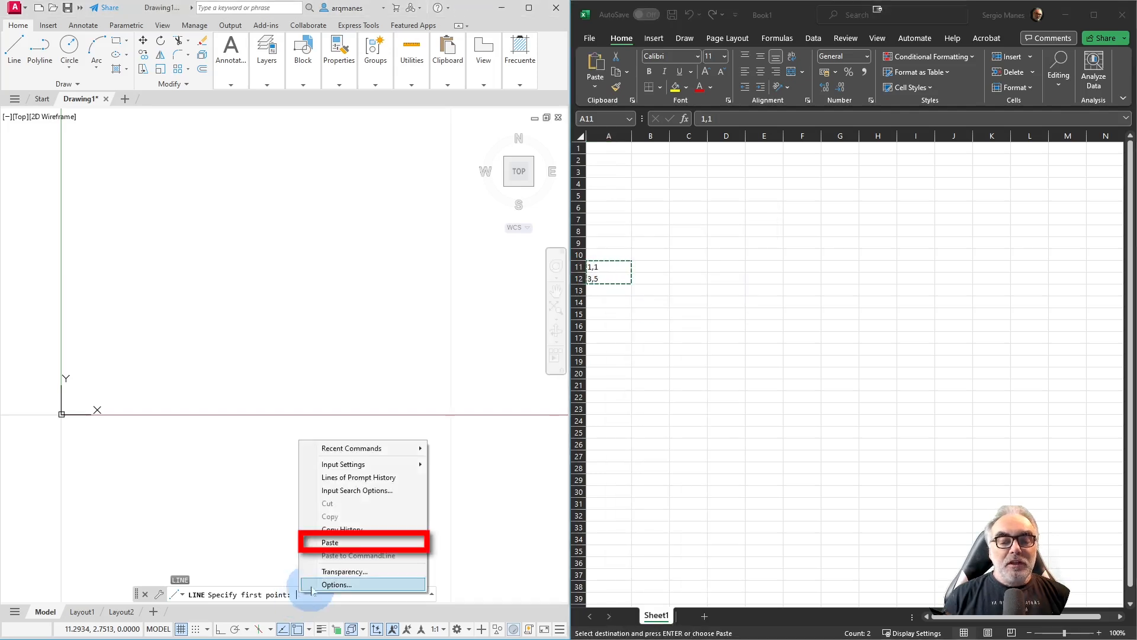
left_click(330, 542)
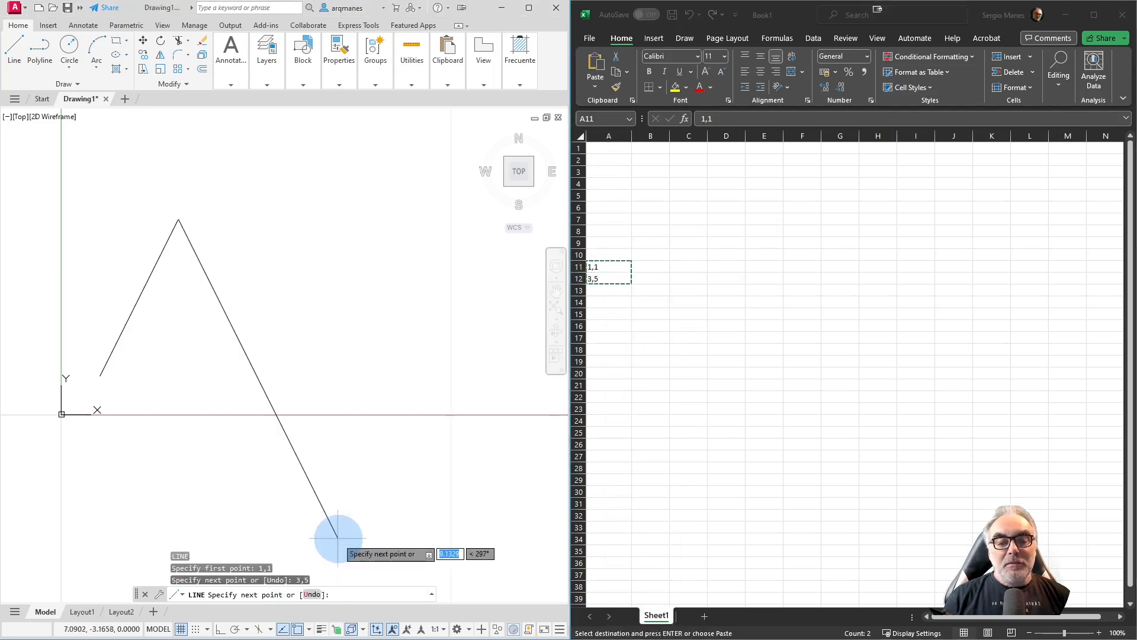
key("Return")
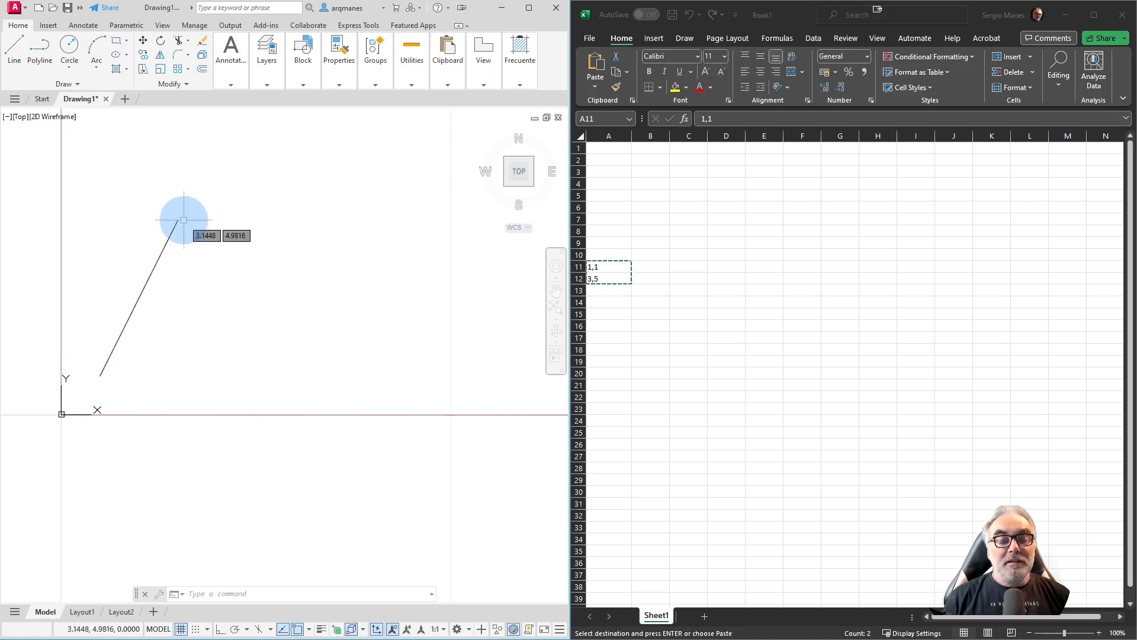
- Switch to Excel and add the coordinates 6,4, 3,2, 3,8, 4,5 and 6,7 in cells A13 to A17
left_click(612, 290)
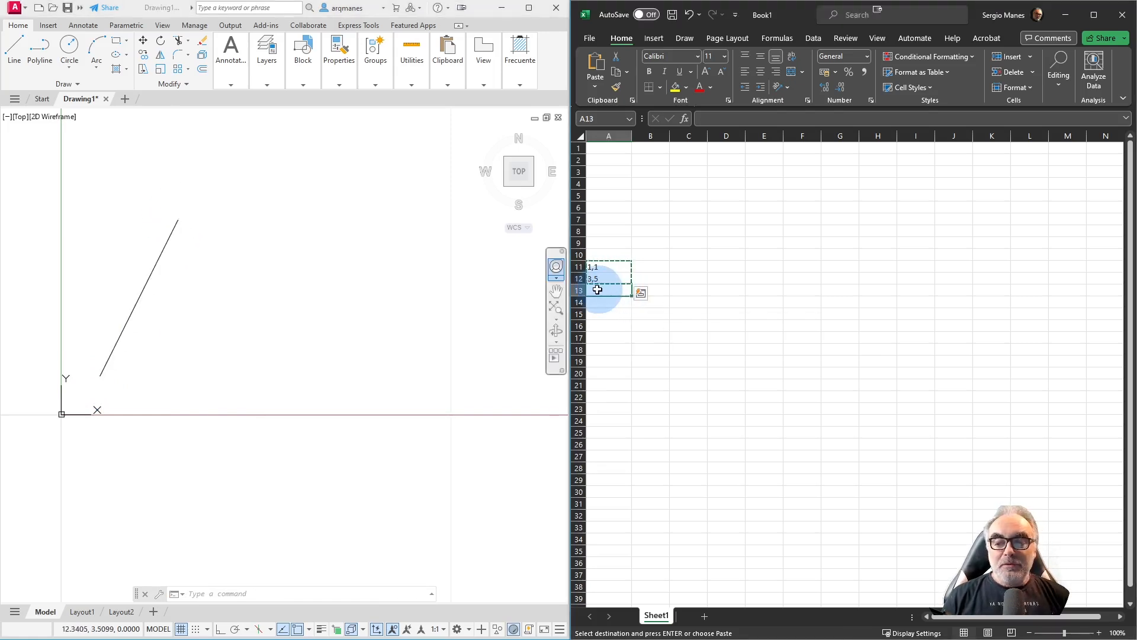
left_click(597, 289)
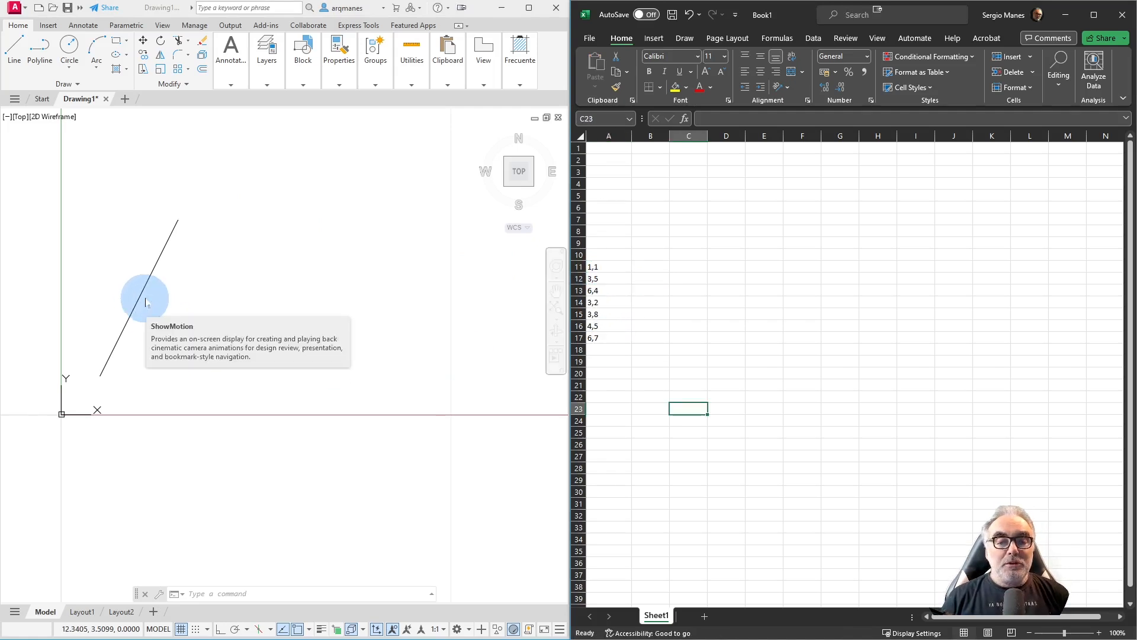
- Switch to AutoCAD and erase the line between 1,1 and 3,5
left_click(149, 298)
left_click(149, 279)
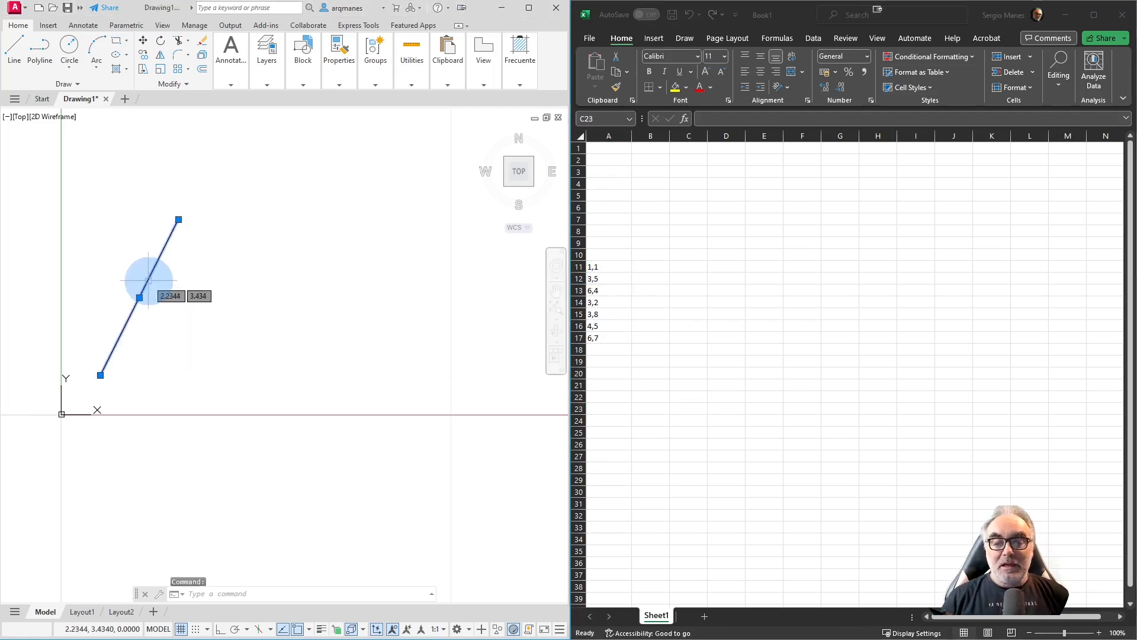
key("Delete")
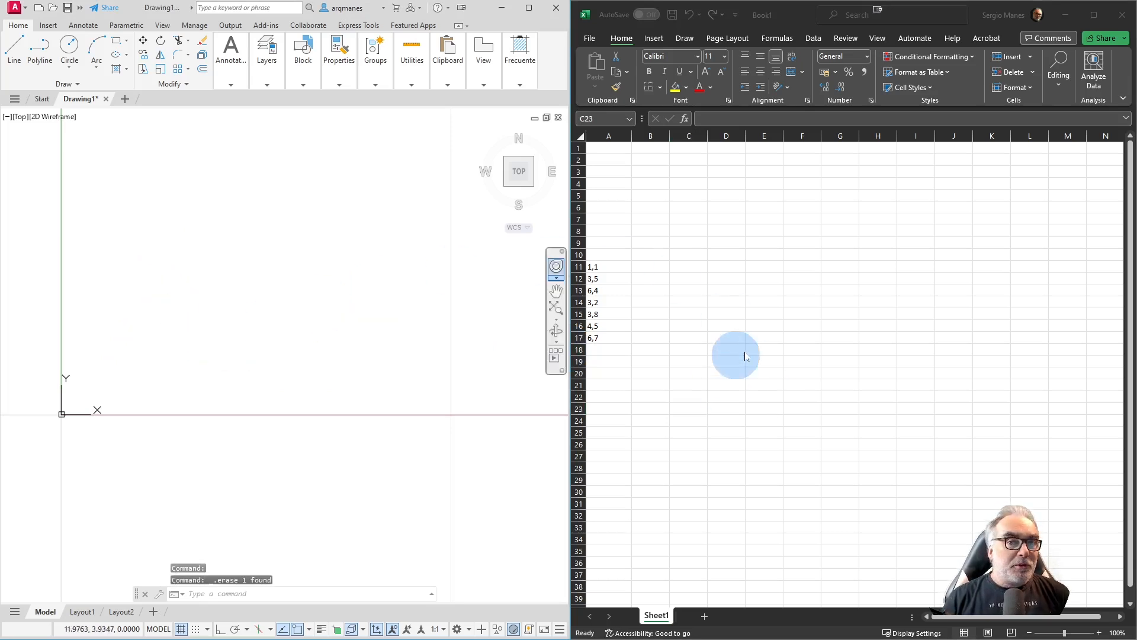
- Switch to Excel and copy the coordinate list in cells A11:A17
left_click(599, 265)
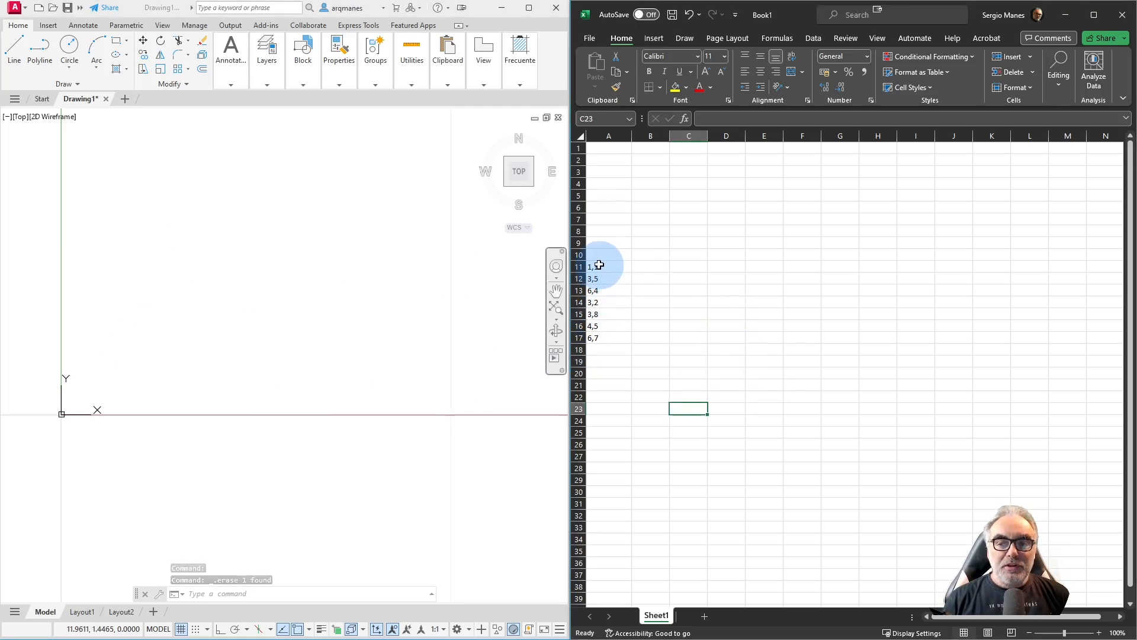
left_click_drag(599, 264, 604, 338)
left_click(613, 268)
left_click_drag(612, 266, 613, 335)
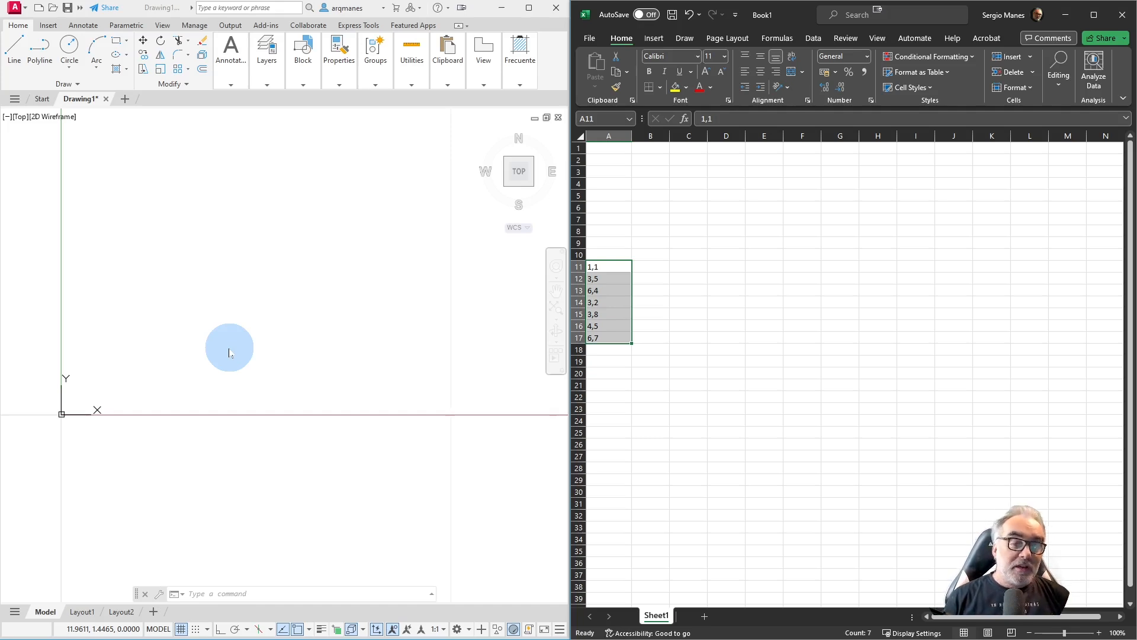
right_click(613, 266)
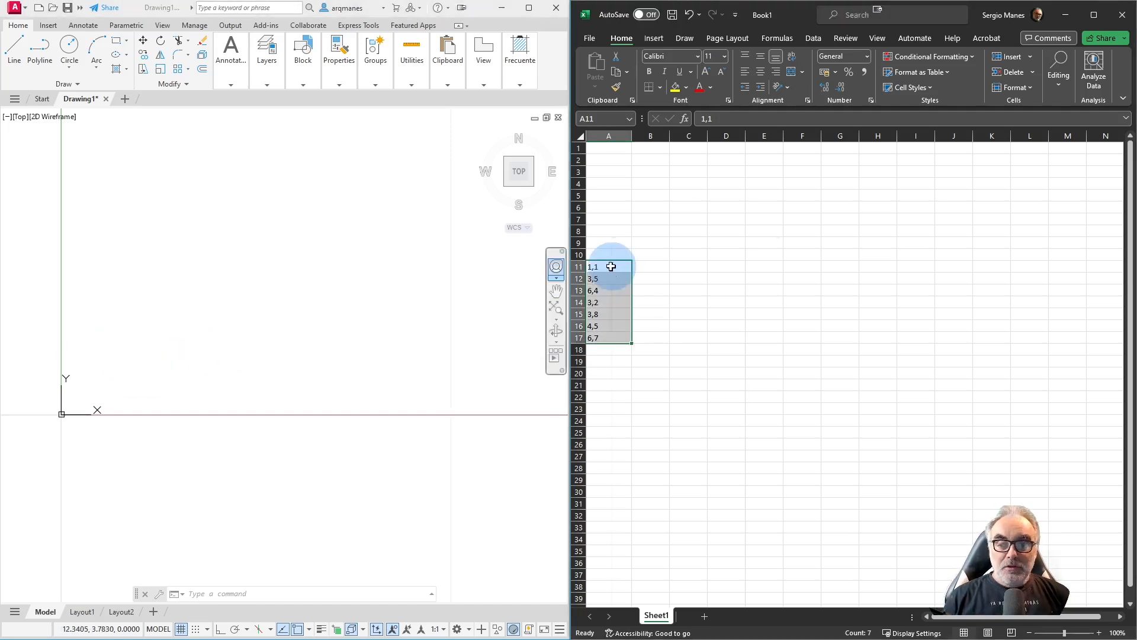
left_click(655, 292)
- In AutoCAD, draw connected lines by pasting the copied coordinate list as the Line command's points, and end the command
left_click(237, 350)
left_click(91, 403)
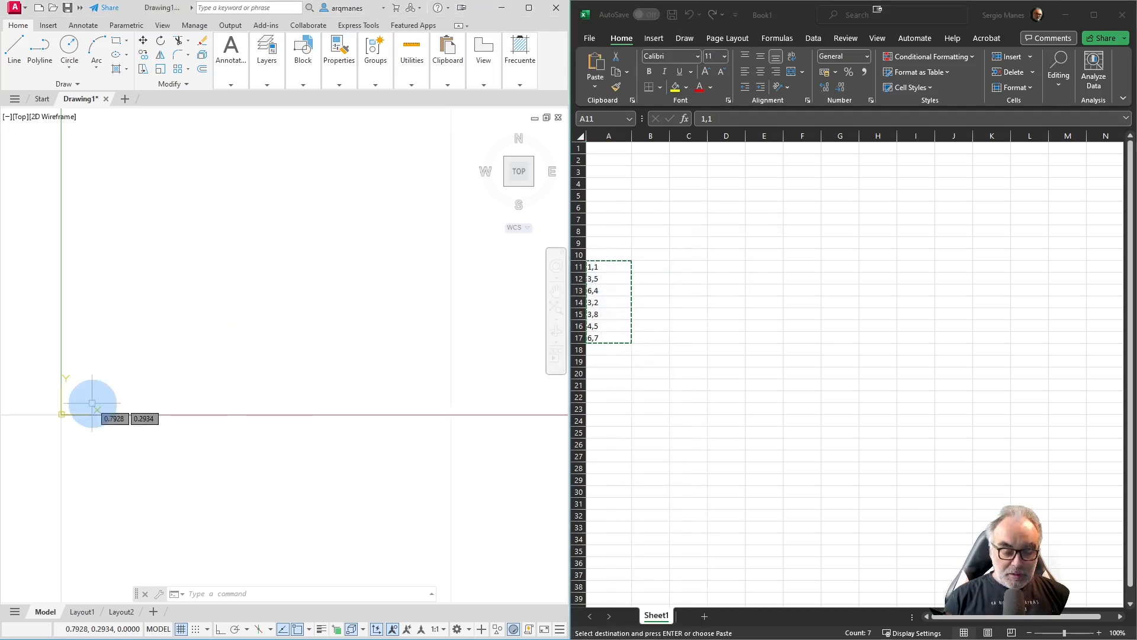
type("l")
key("Return")
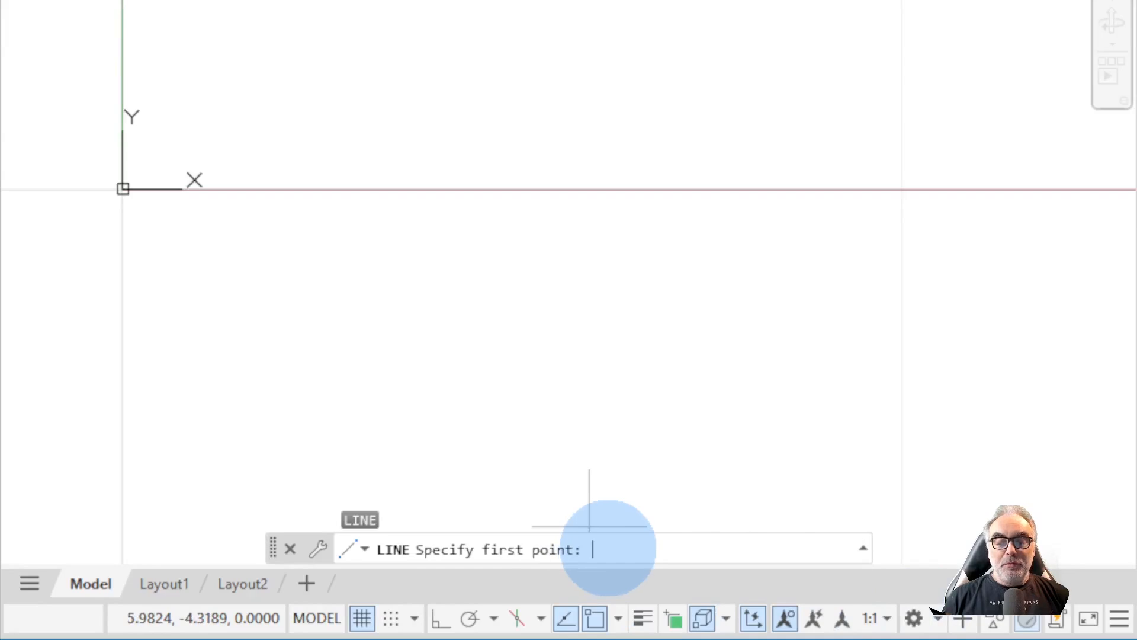
right_click(608, 556)
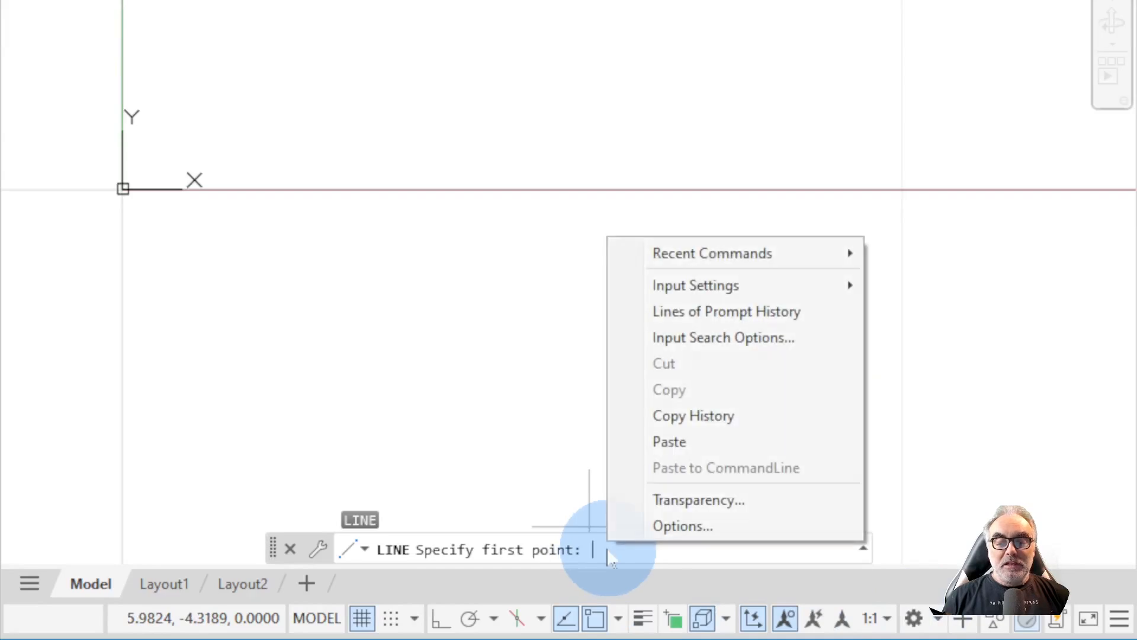
left_click(686, 443)
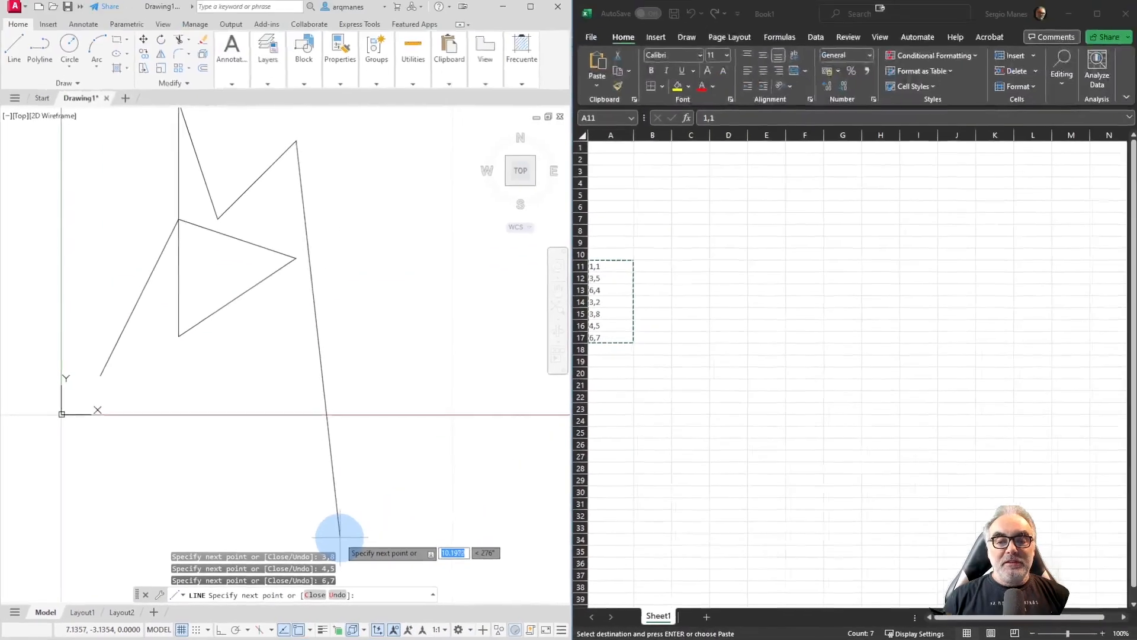
key("Escape")
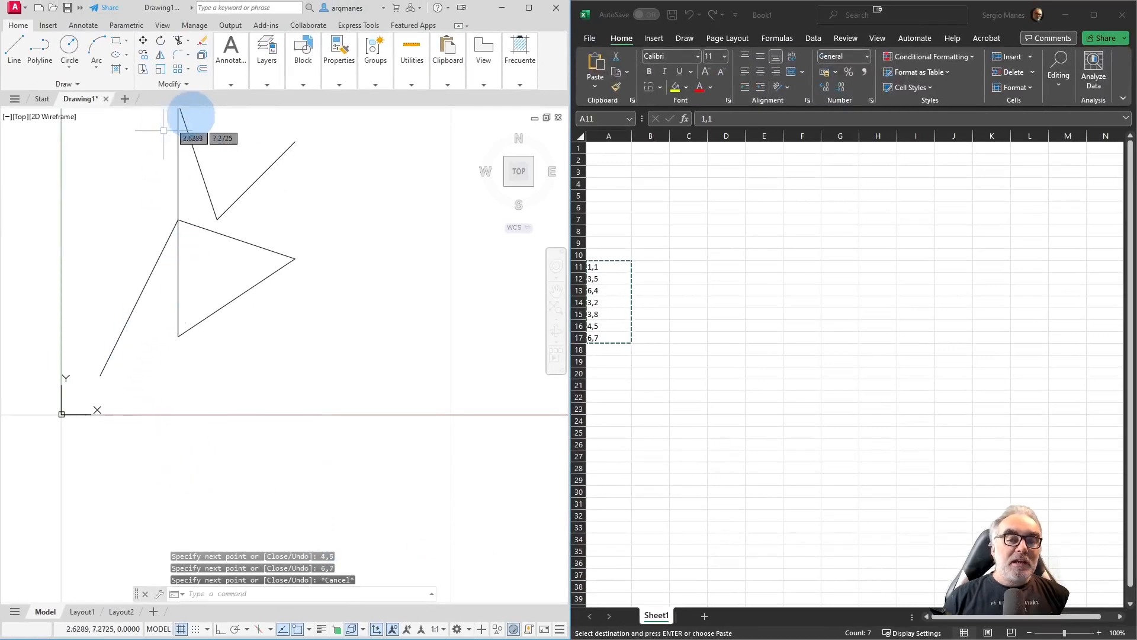
- Select three of the upper line segments individually to check whether they are separate objects, and clear the selection
left_click(255, 181)
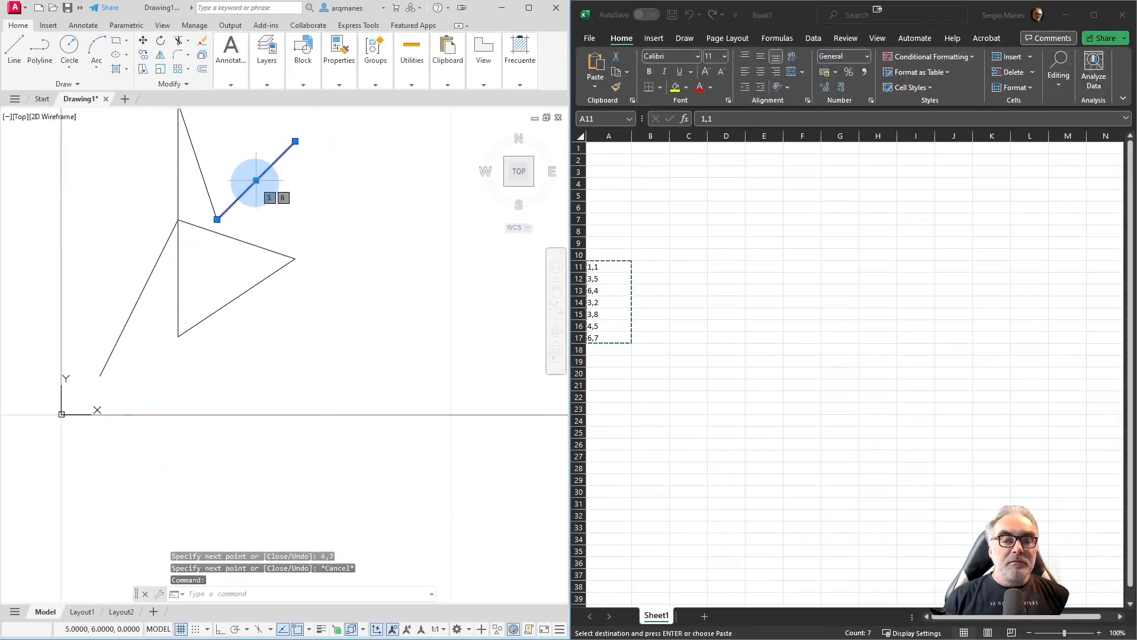
left_click(199, 153)
left_click(178, 159)
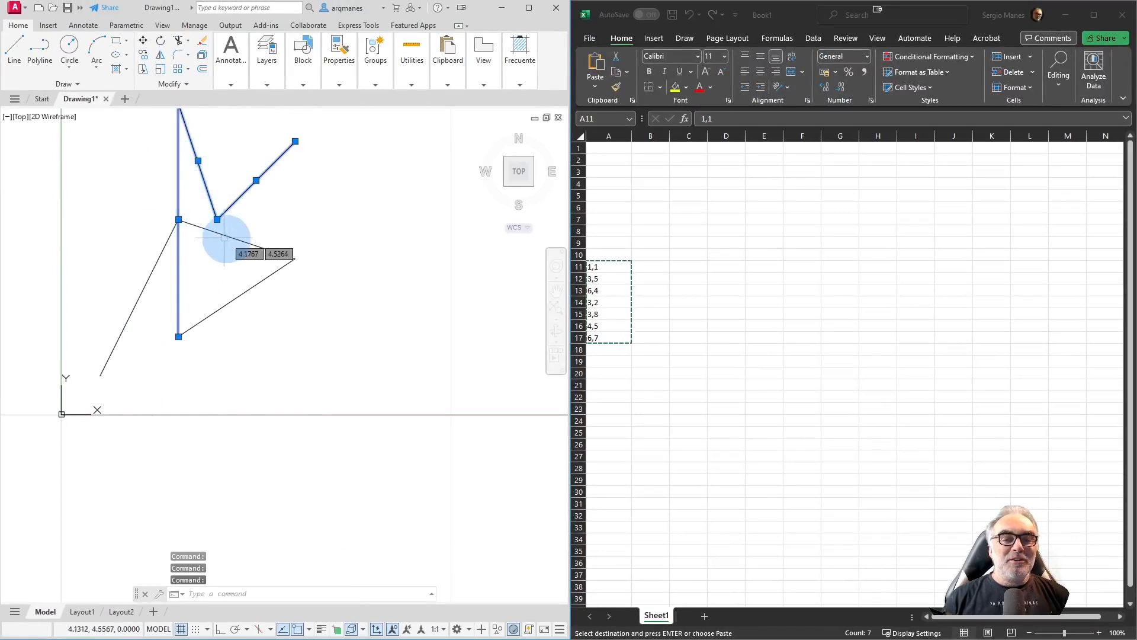
key("Escape")
key("Escape")
- Erase all the line segments made from the pasted coordinates
left_click(393, 331)
left_click(122, 137)
key("Delete")
- Draw a polyline by pasting the coordinates copied from cells A11:A17 as its points, and end the command
type("pl")
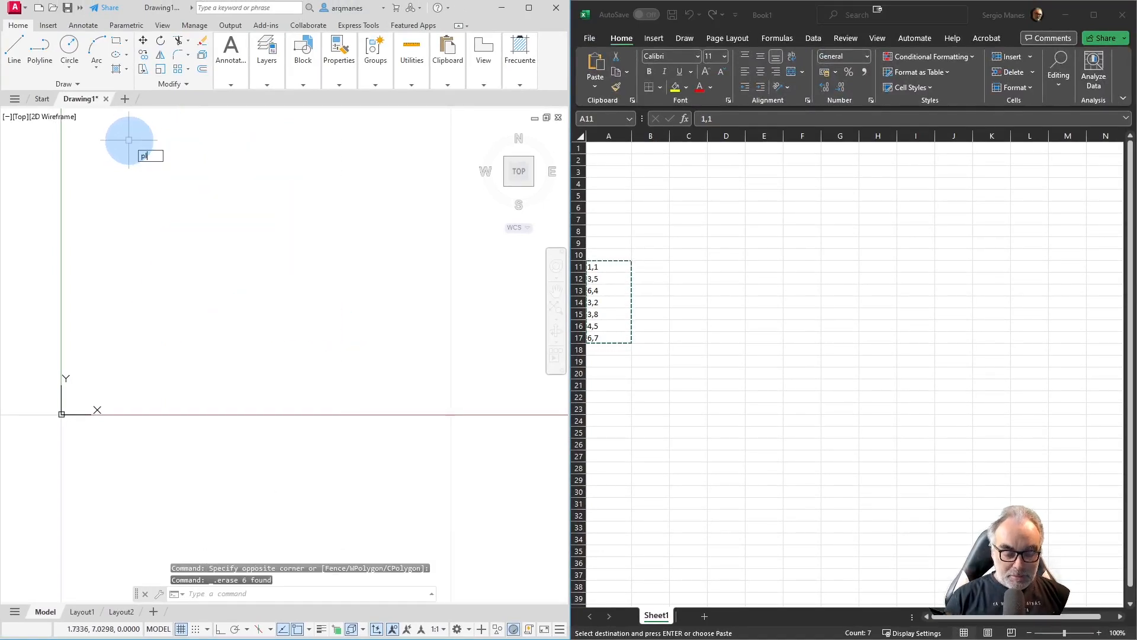
key("Return")
right_click(318, 590)
left_click(356, 541)
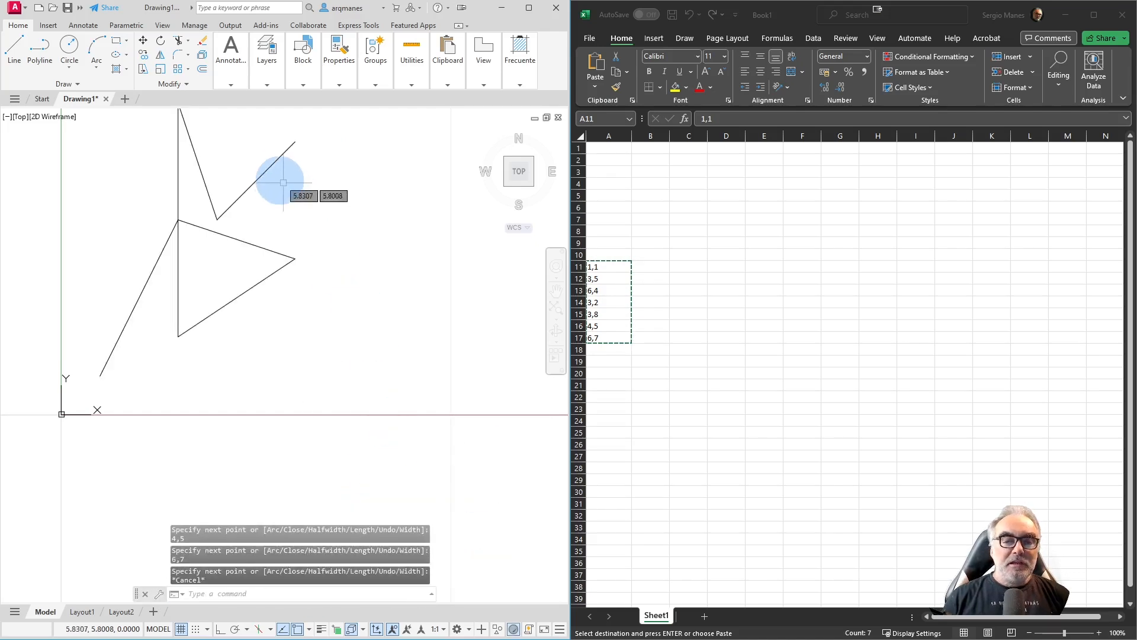
- Select the pasted polyline to check whether it is a single object, and erase it
key("Escape")
left_click(267, 171)
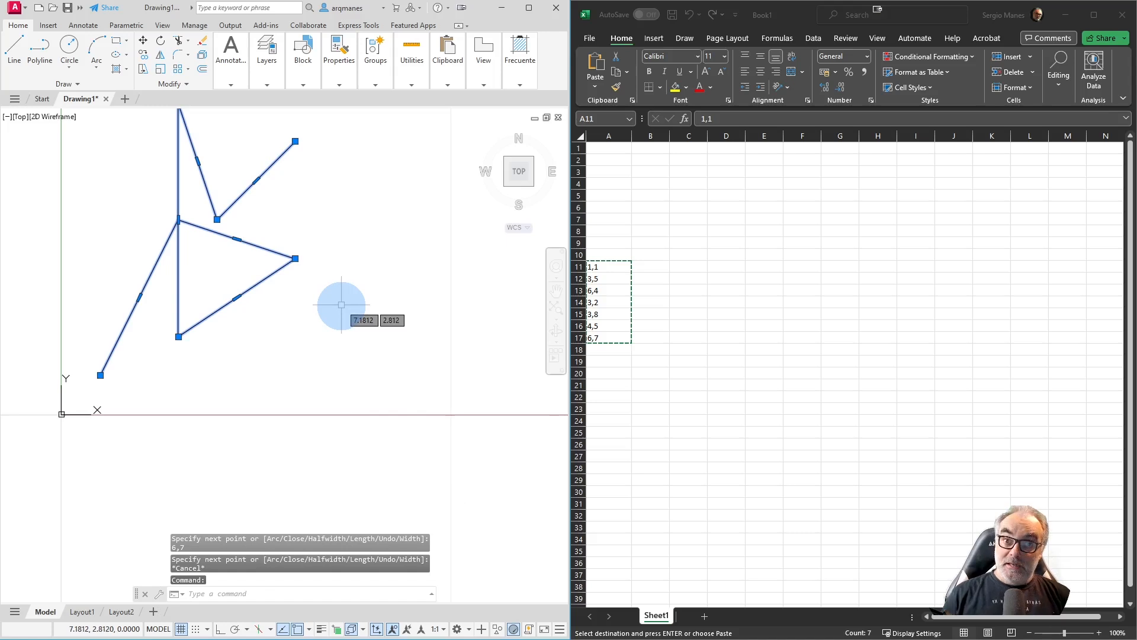
key("Escape")
key("Escape")
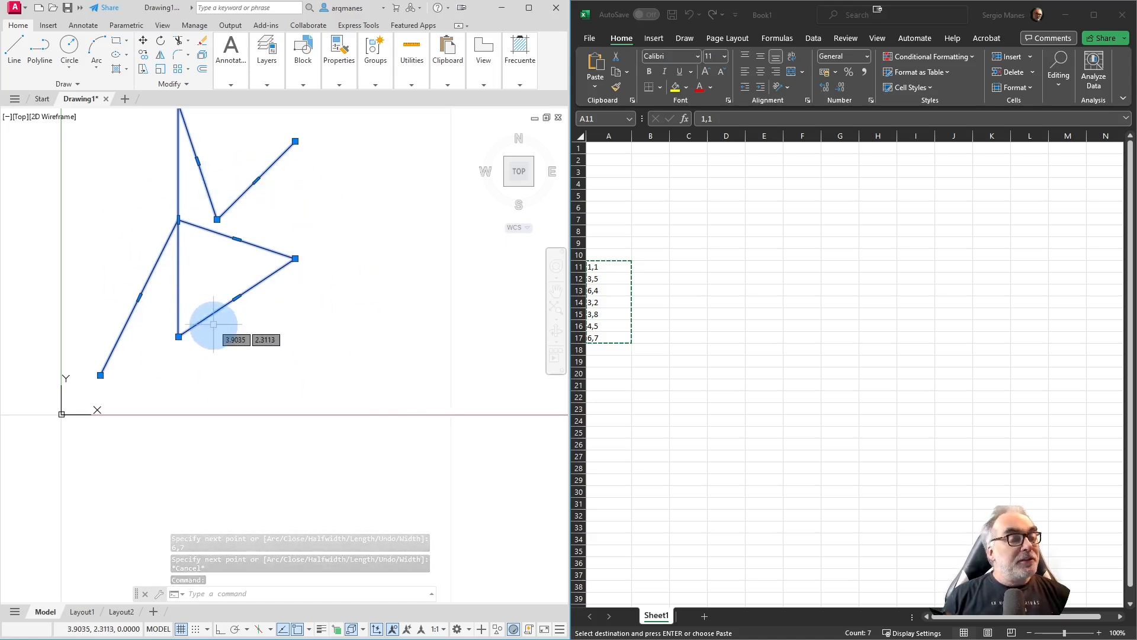
left_click(138, 166)
key("Delete")
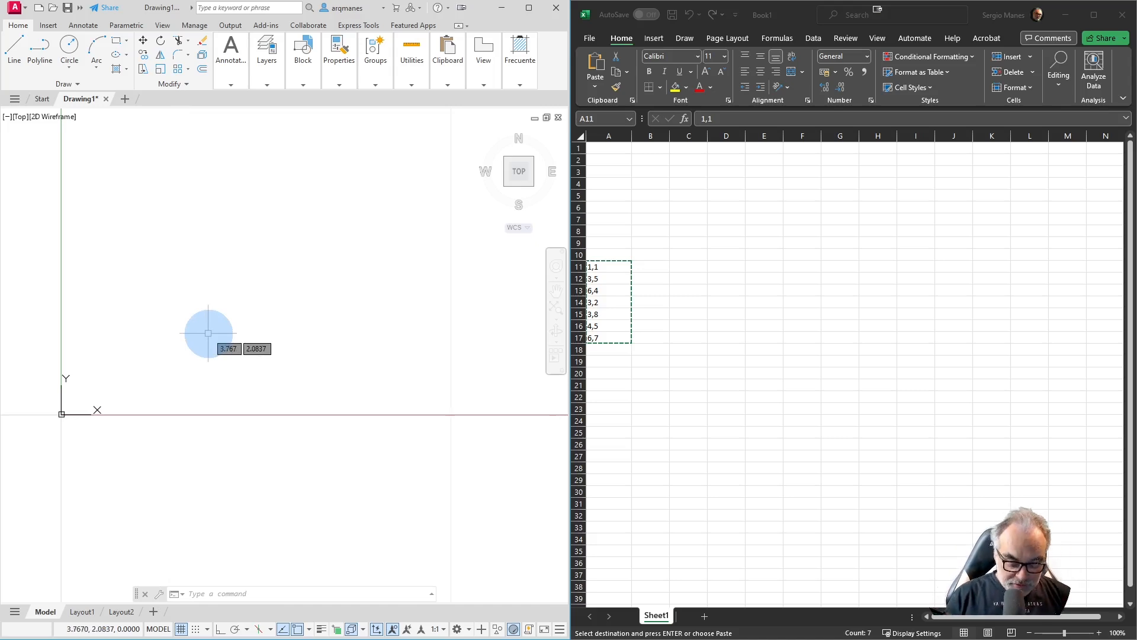
- Draw a line from 0,0,0 to the relative point @1,1,0 by entering X,Y,Z coordinates in the Line command
type("l")
key("Return")
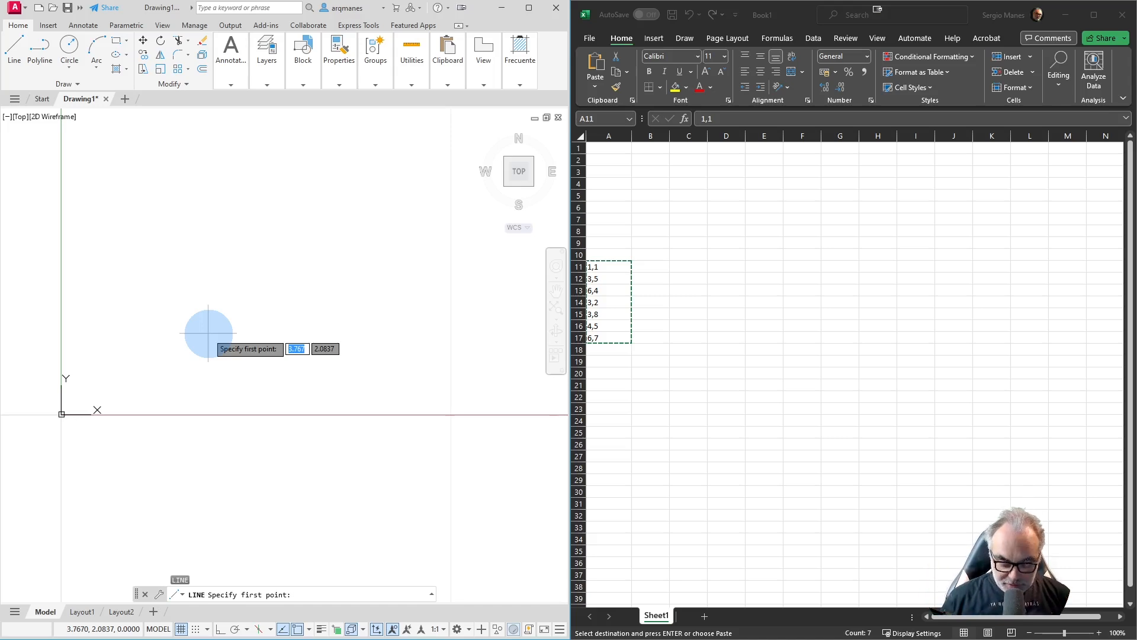
type(",0,")
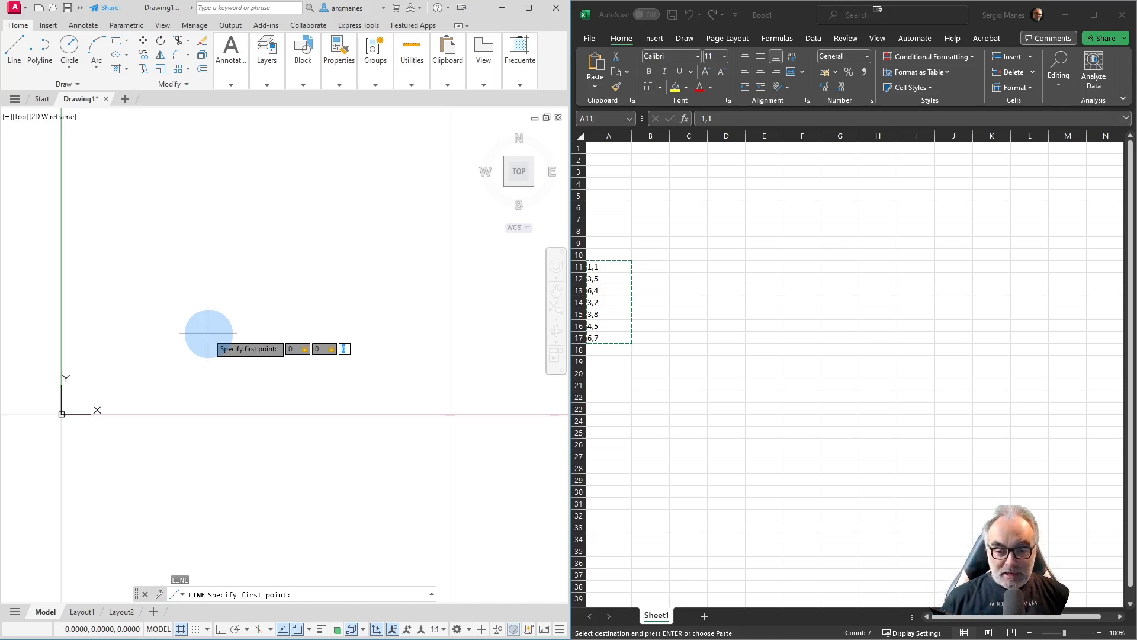
type("0")
key("Return")
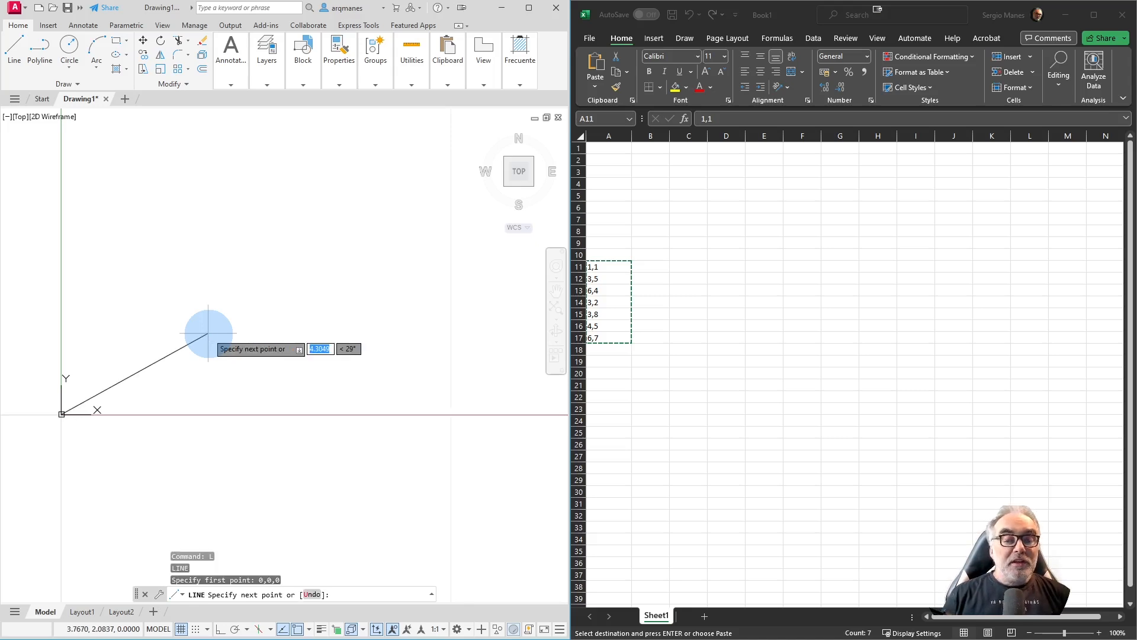
type("1,1,0")
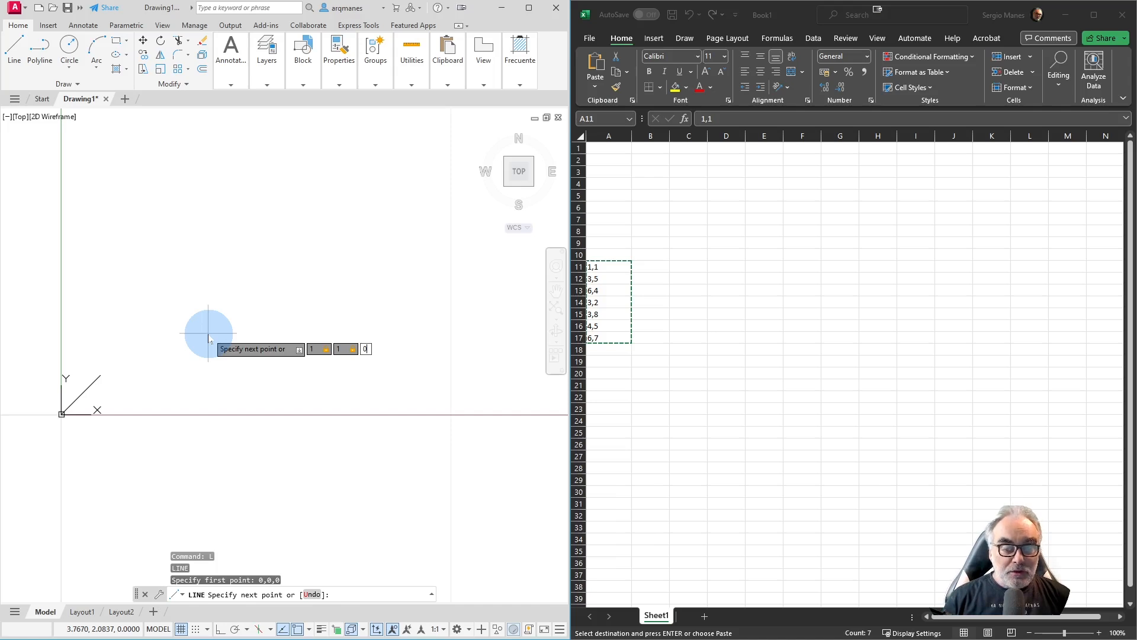
key("Return")
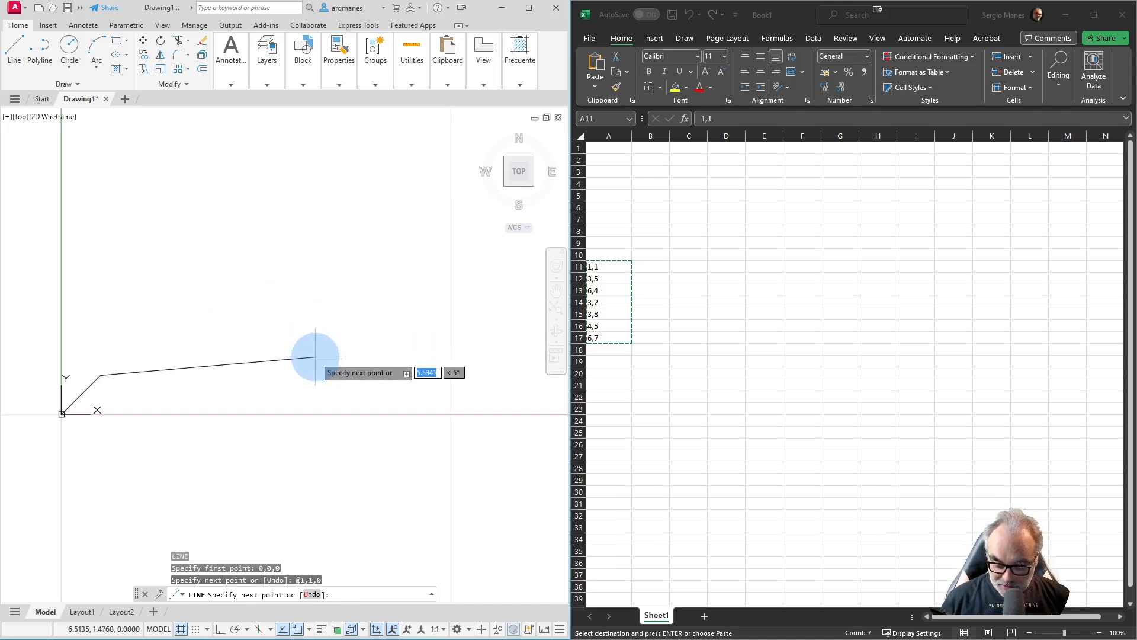
type("2,")
key("Return")
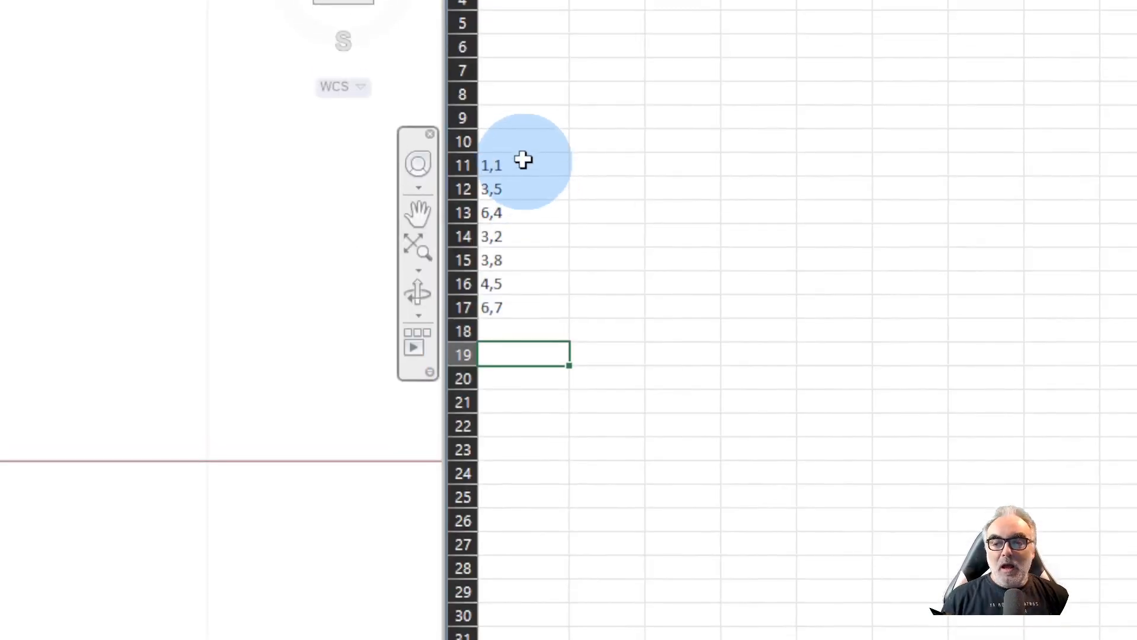
- Copy the coordinates in Excel cells A11:A17 and draw connected lines in AutoCAD by pasting them as the Line command's points
left_click_drag(522, 167, 527, 317)
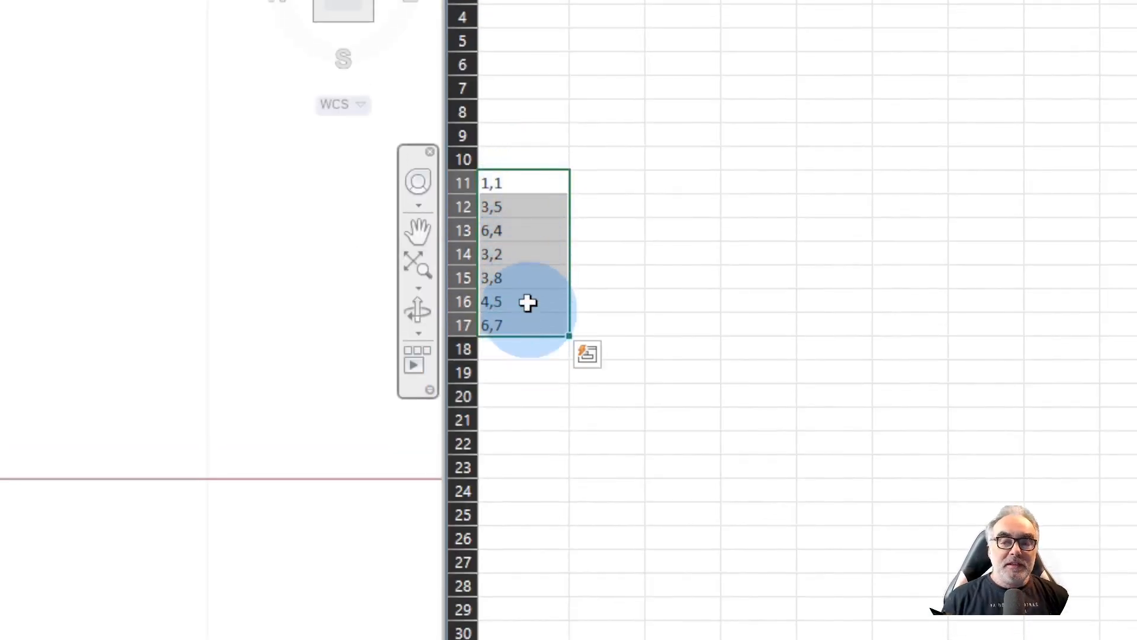
right_click(526, 211)
left_click(583, 236)
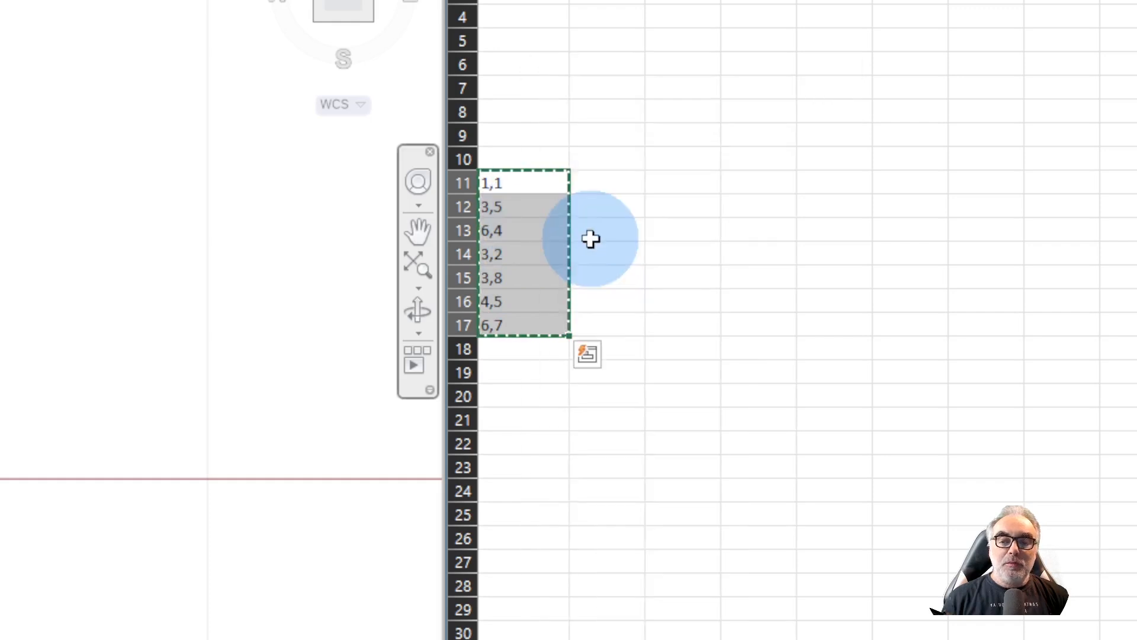
left_click(197, 594)
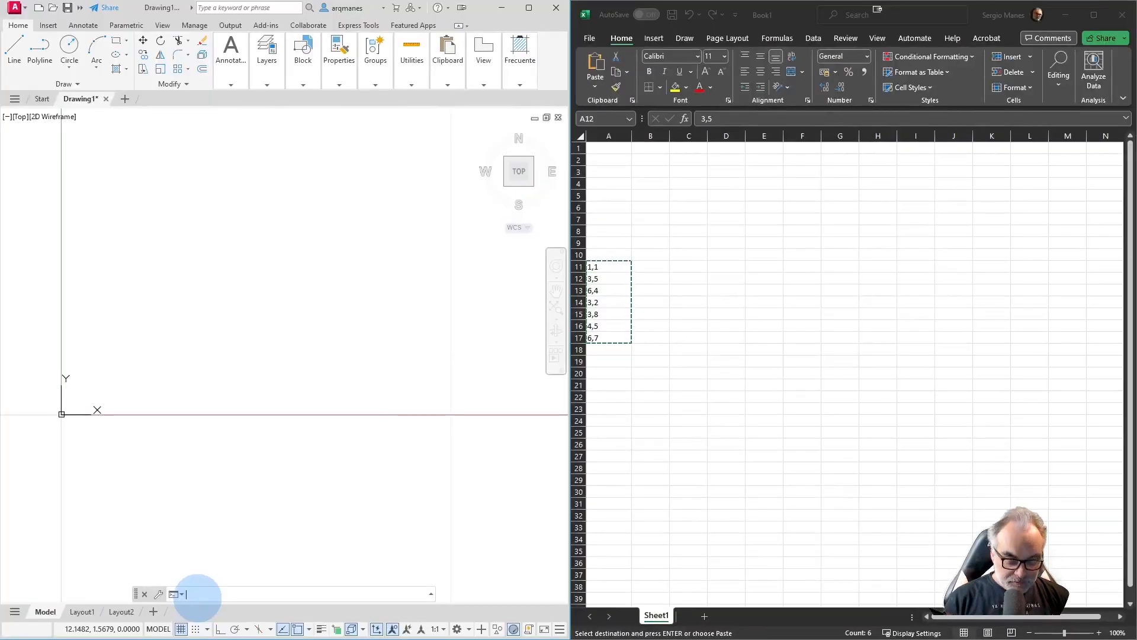
type("L")
key("Return")
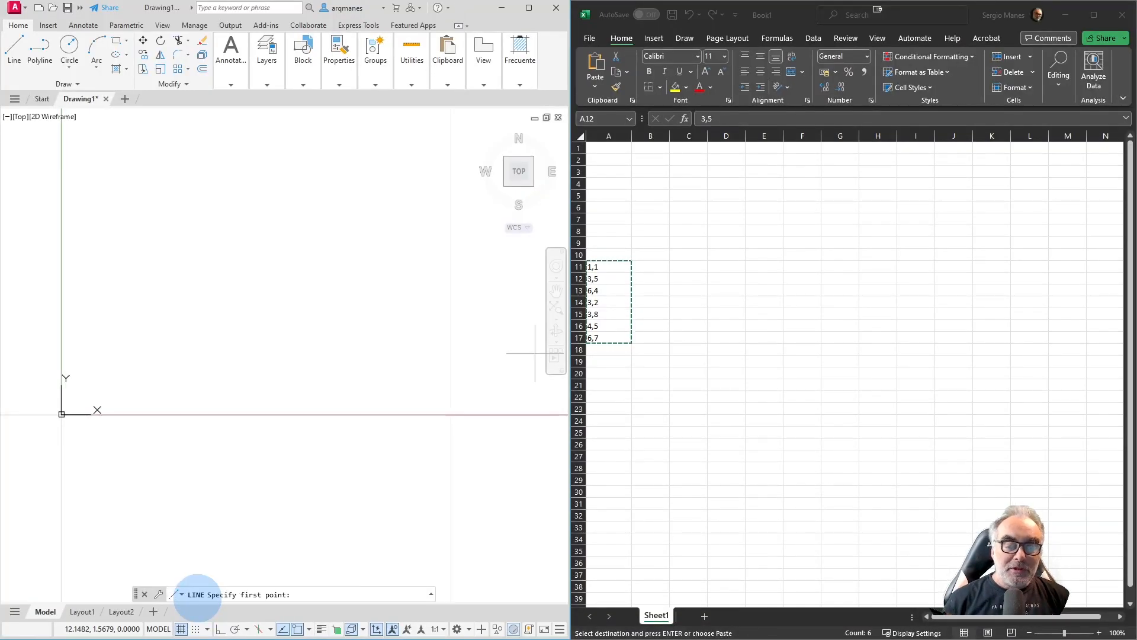
right_click(307, 594)
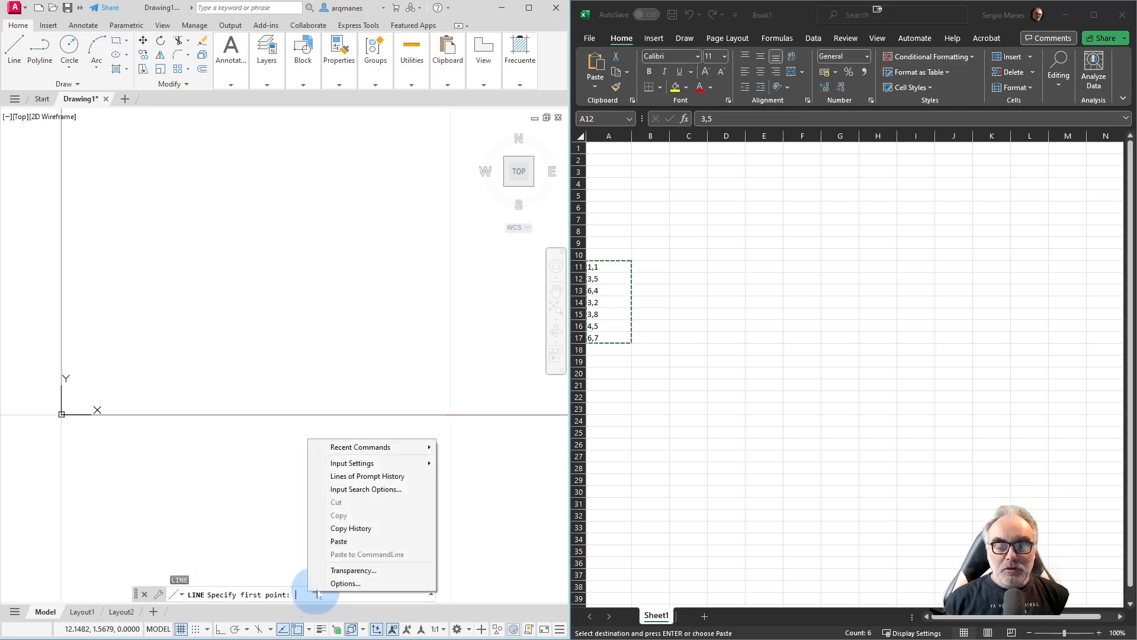
left_click(341, 540)
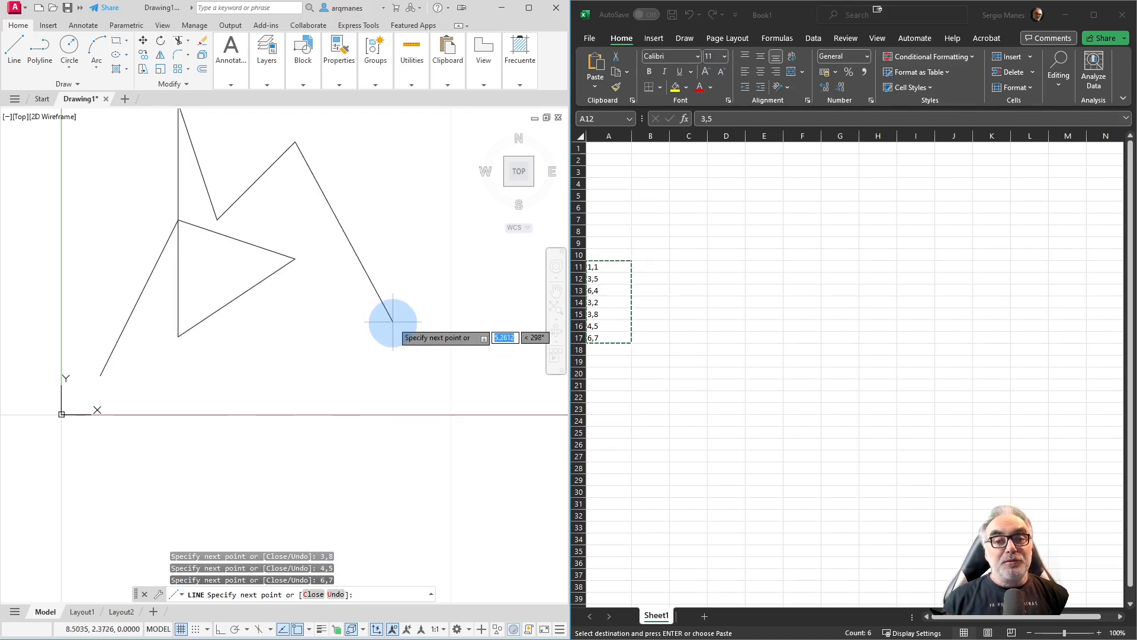
key("Escape")
- Query the coordinates of the first line's starting endpoint, nearest the origin, with the ID command
middle_click_drag(202, 328, 258, 381)
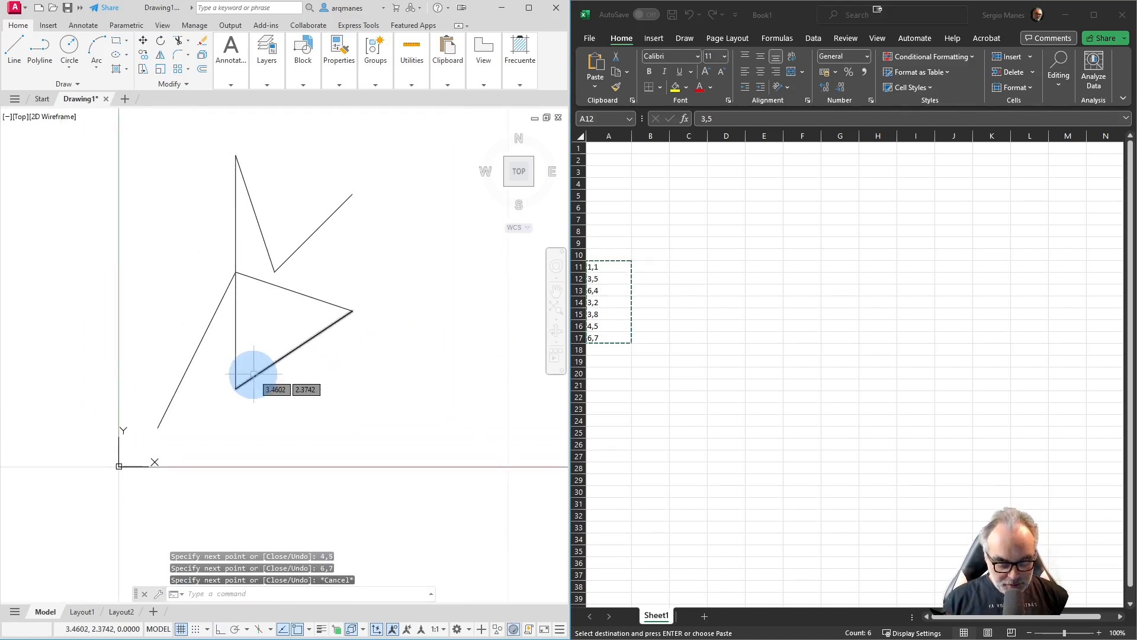
key("Escape")
key("Escape")
key("Escape")
type("ID")
key("Return")
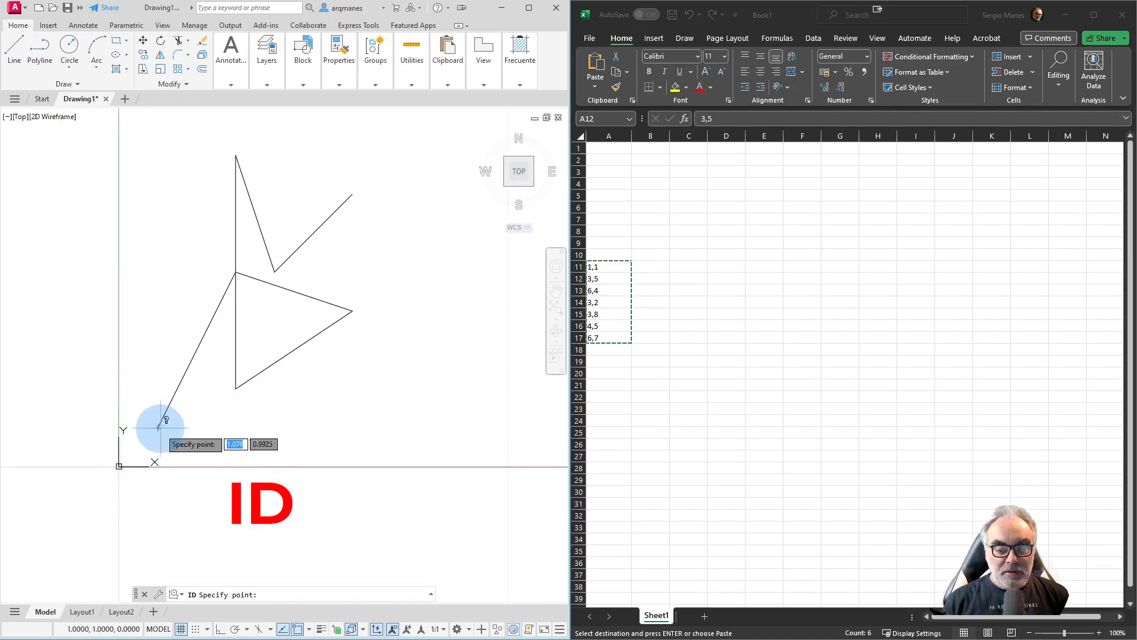
left_click(159, 428)
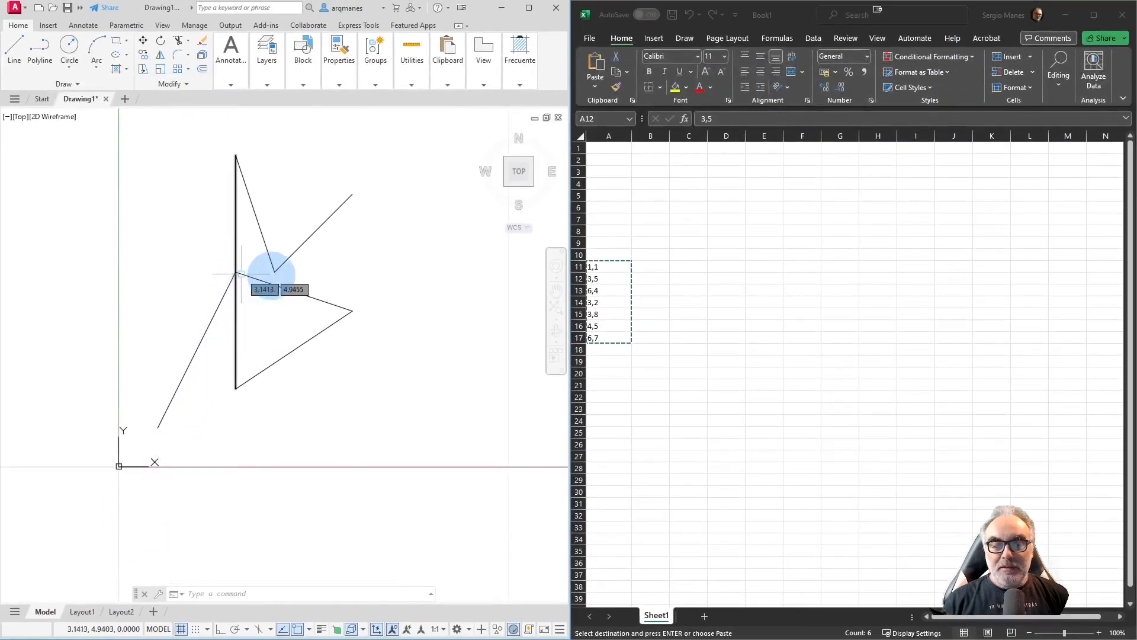
key("Escape")
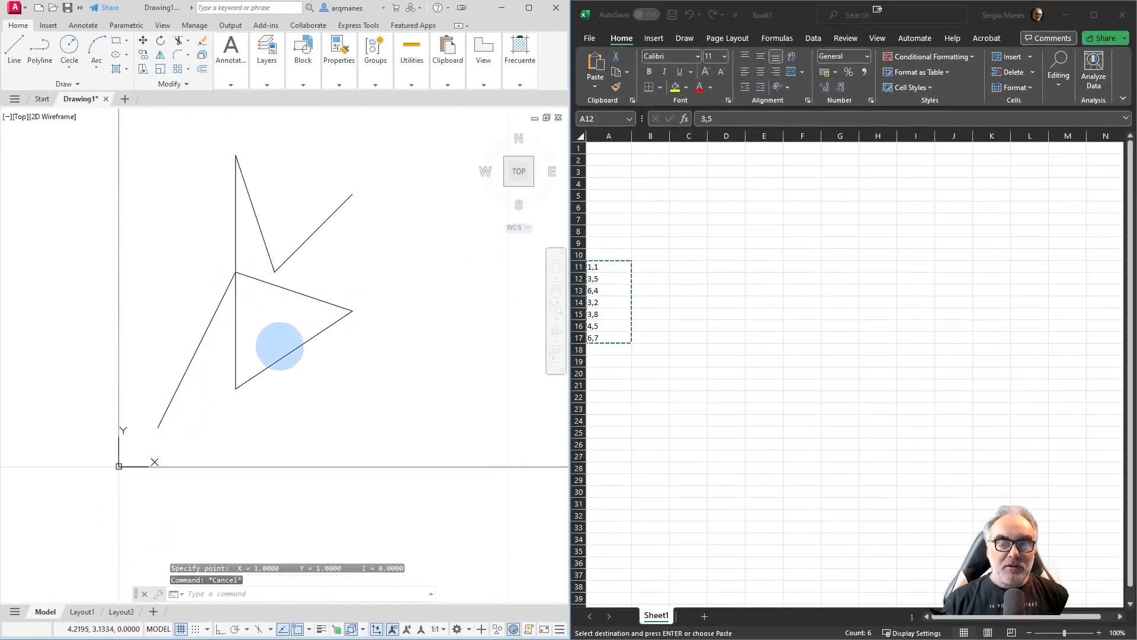
- Query the coordinates of the first line's upper endpoint with the ID command, and repeat the query using the Endpoint snap
type("id")
key("Return")
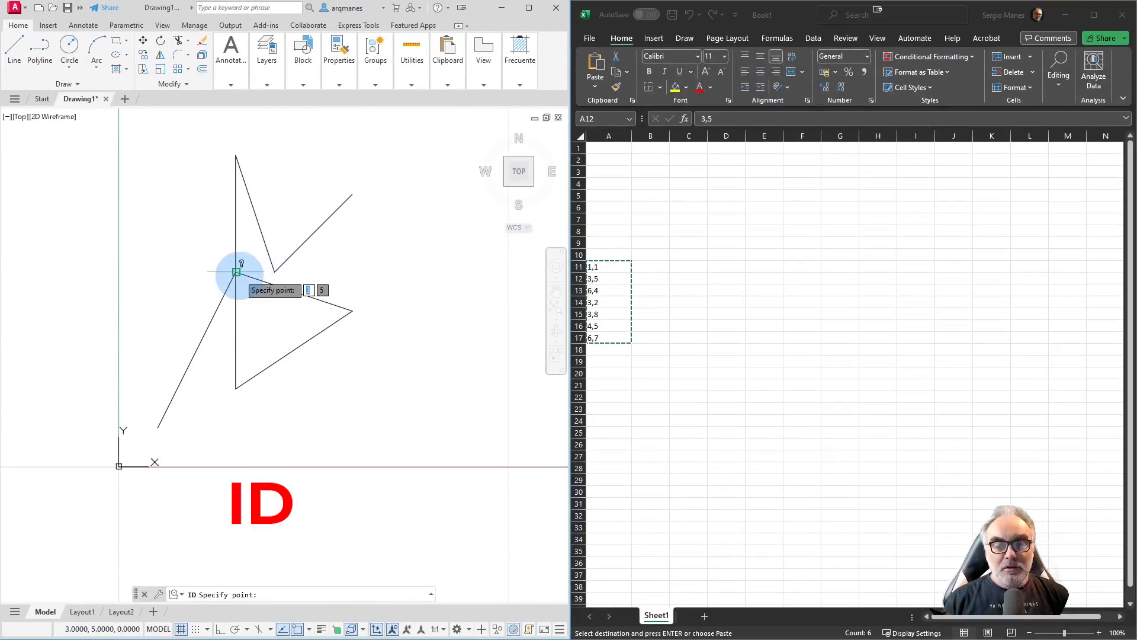
left_click(238, 273)
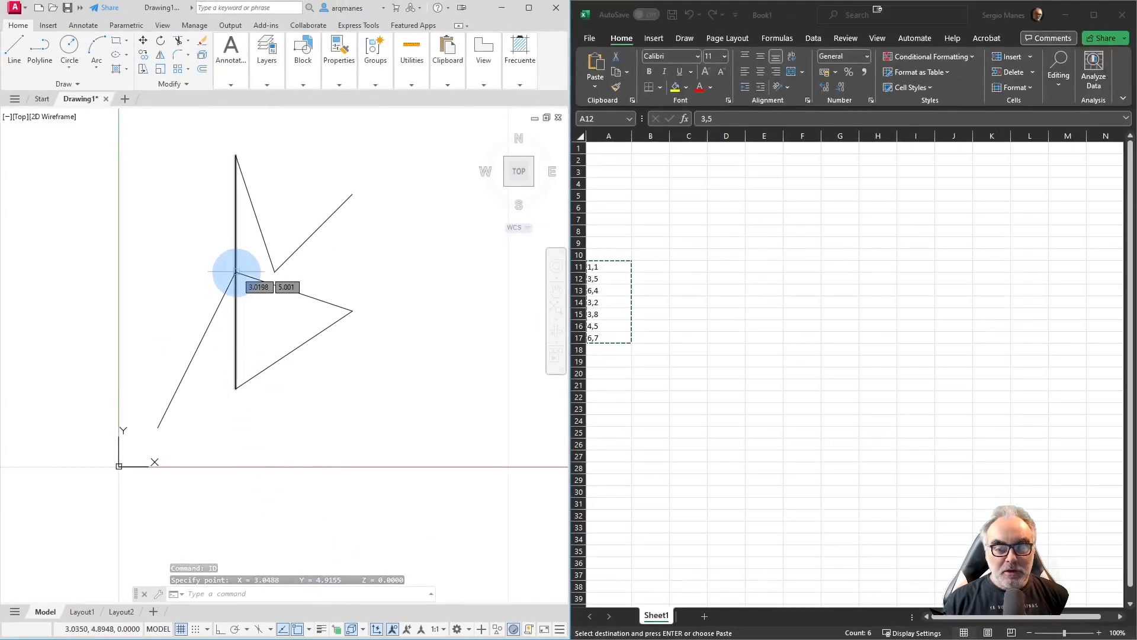
scroll(235, 271, "up", 3)
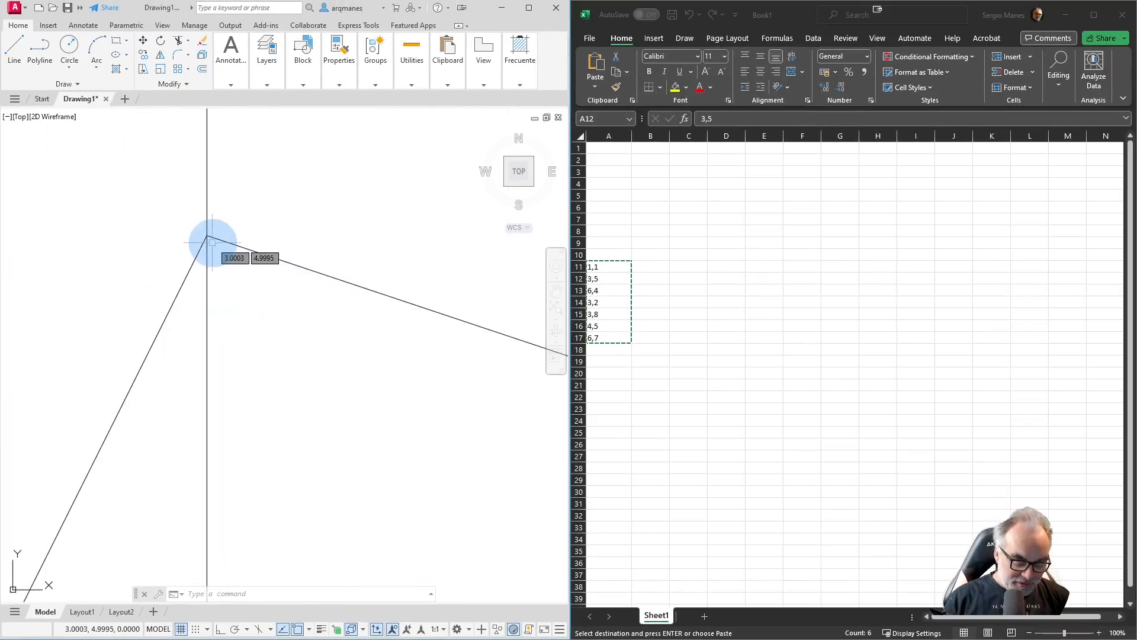
type("ID")
key("Return")
type("end")
key("Return")
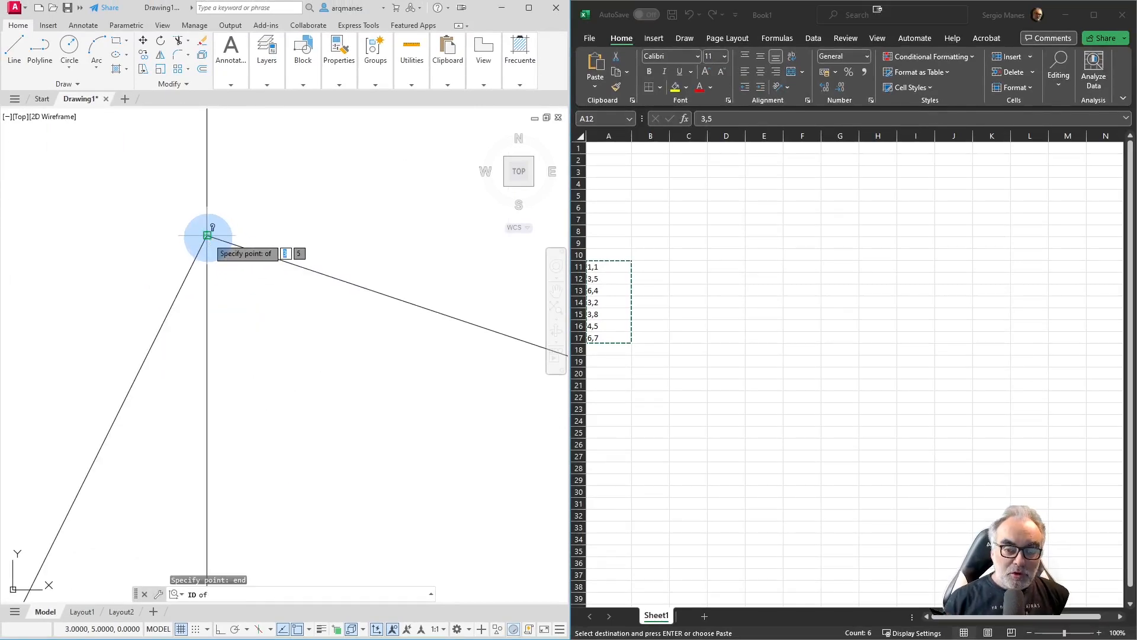
left_click(207, 235)
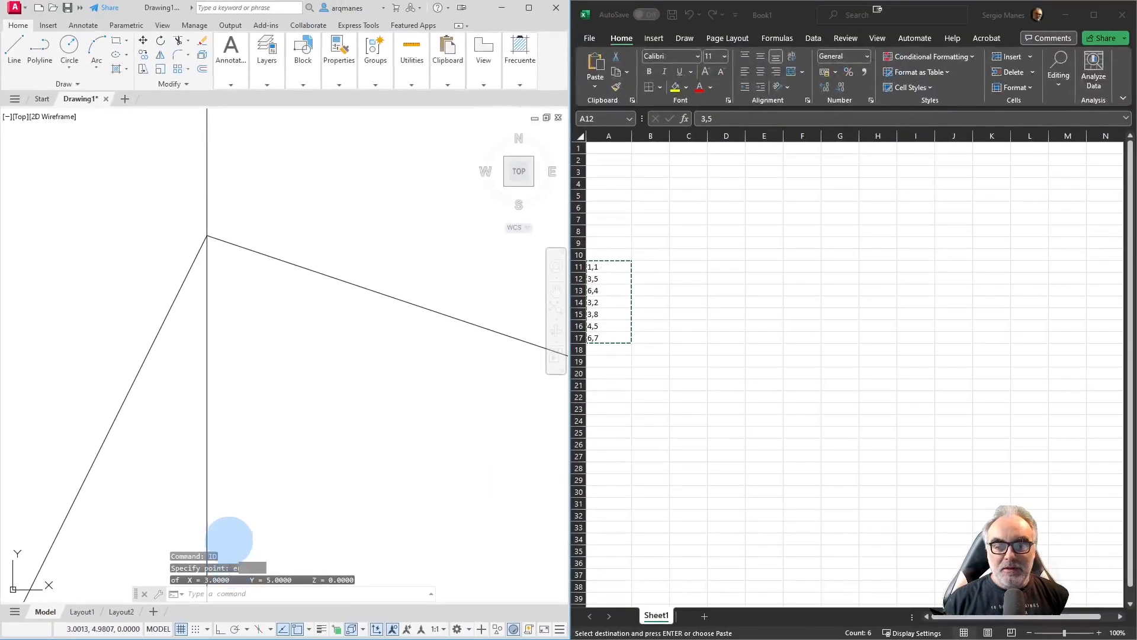
key("Escape")
- Erase all the line segments in the drawing, and clear the coordinates from cells A11:A17 in Excel
scroll(243, 436, "up", 3)
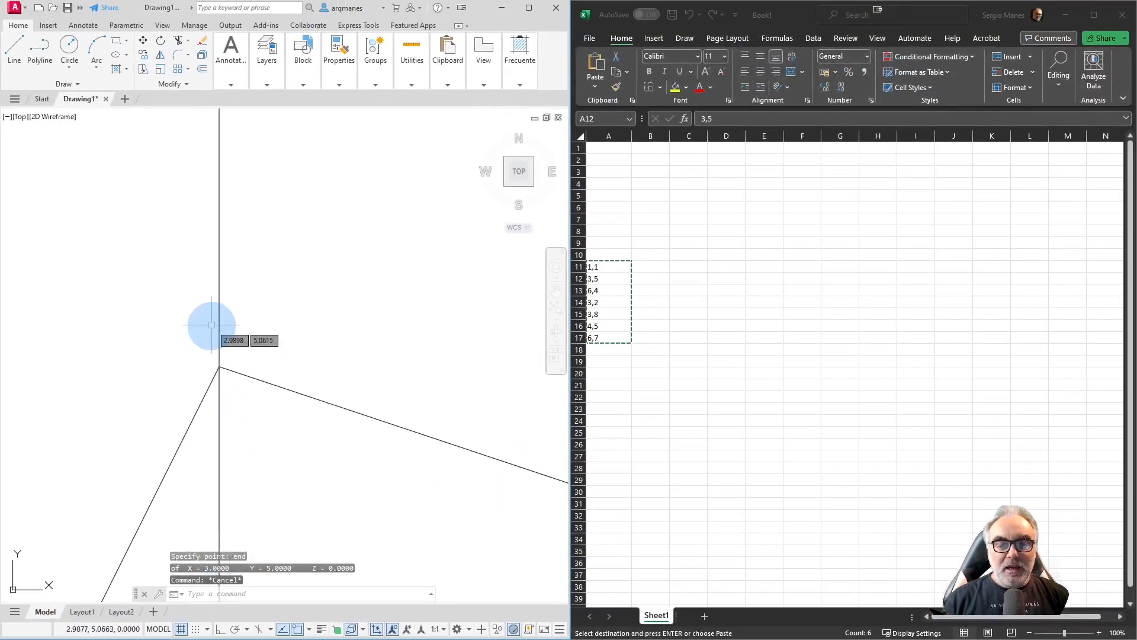
scroll(213, 331, "down", 5)
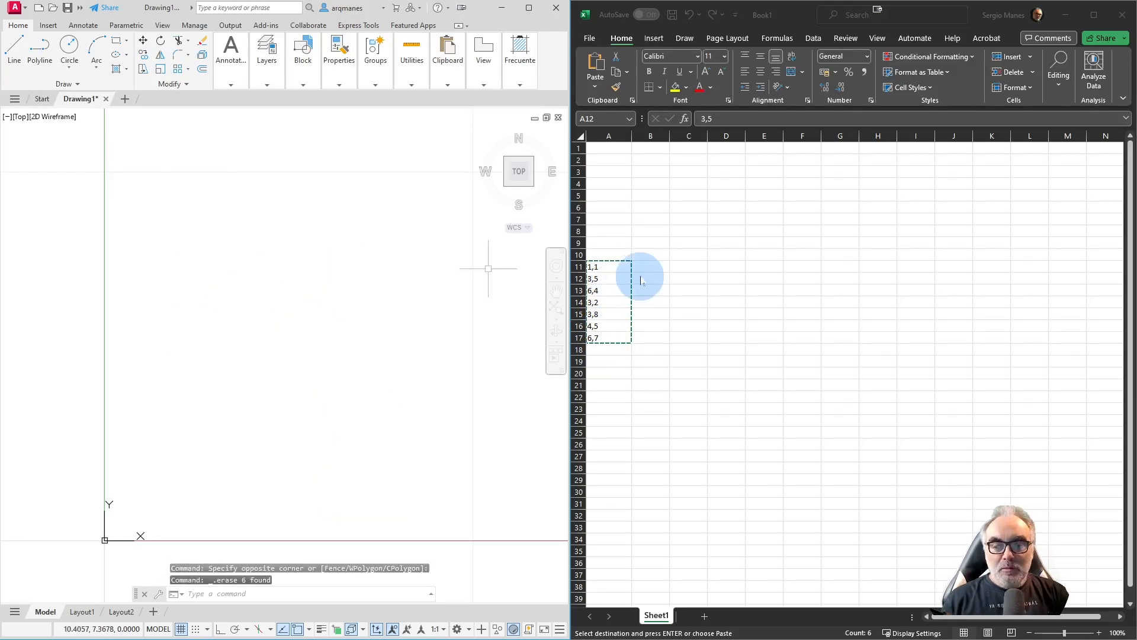
left_click_drag(614, 267, 614, 337)
key("Escape")
- Enter the coordinates of a closed square, 1,1; 2,1; 2,2; 1,2 and 1,1, in cells A11 to A15
left_click(607, 267)
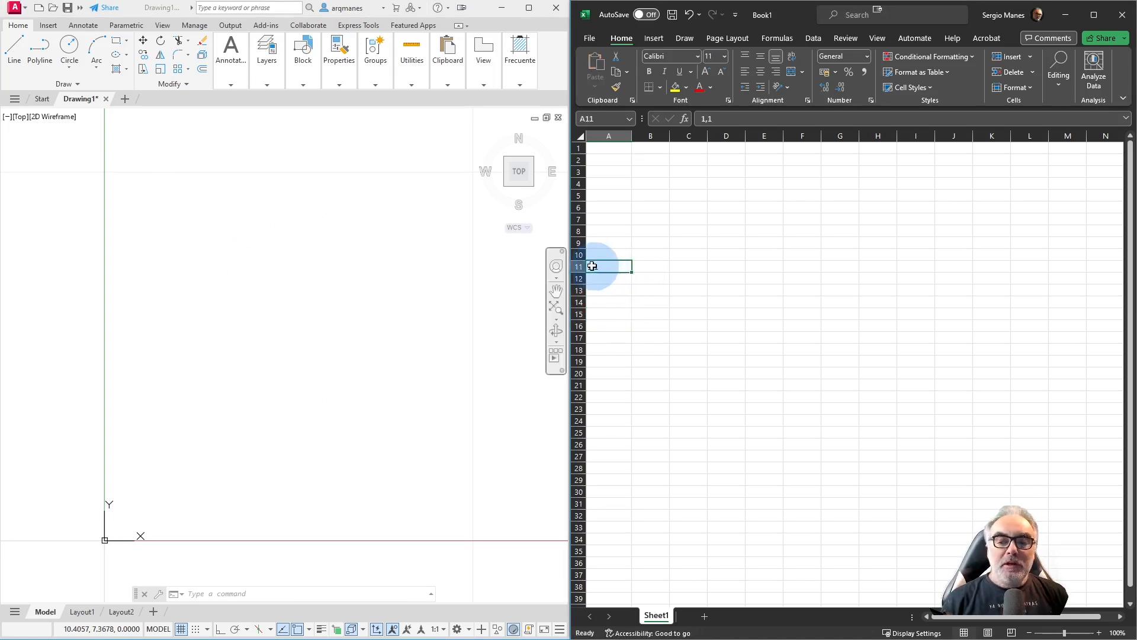
left_click(606, 277)
type("2")
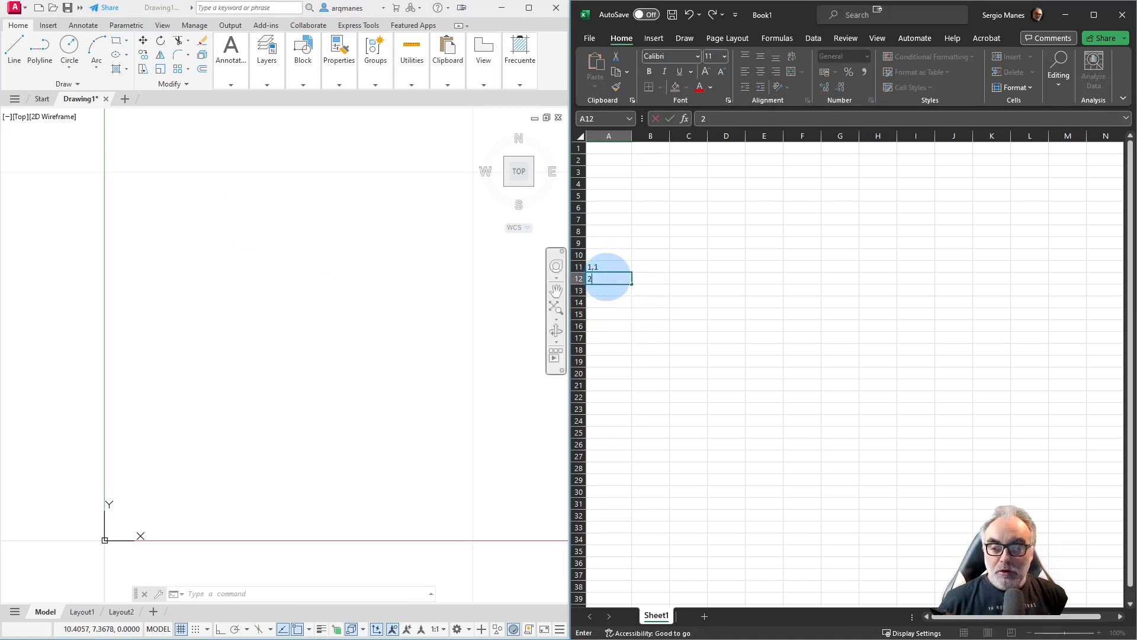
type(",1")
key("Return")
type("2,2")
key("Return")
type("1,")
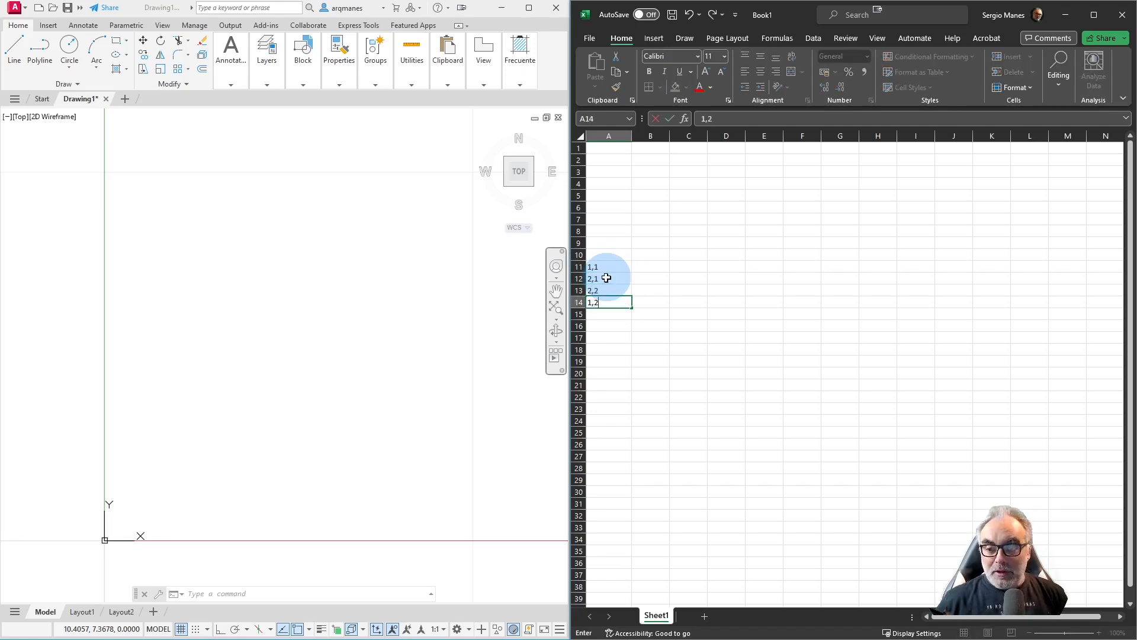
type("2")
key("Return")
type("1")
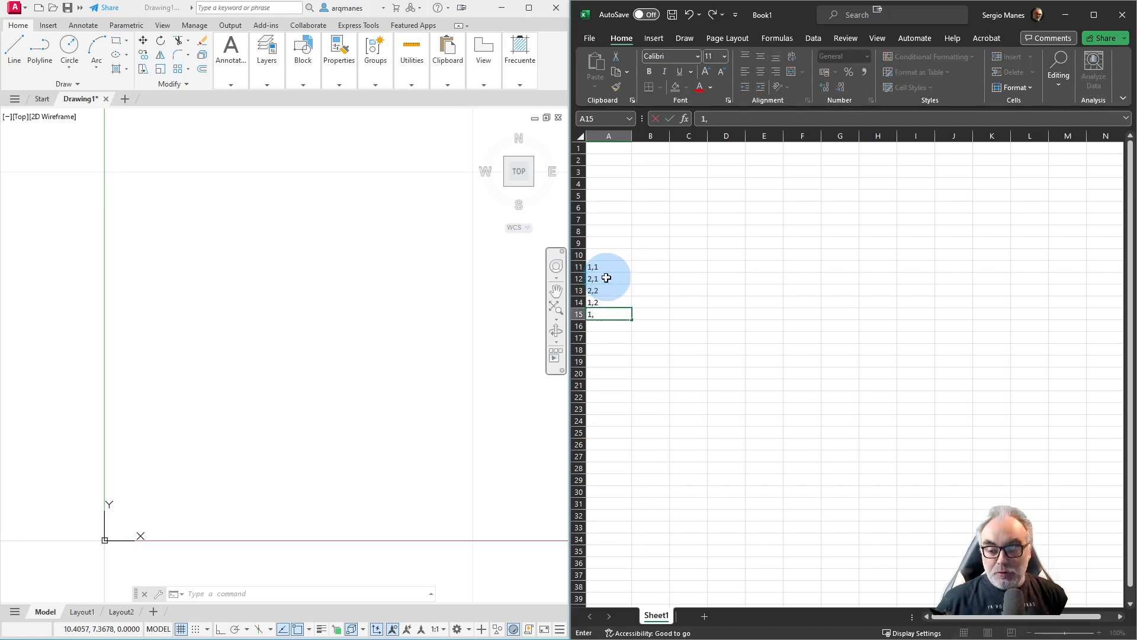
type(",1")
left_click(688, 337)
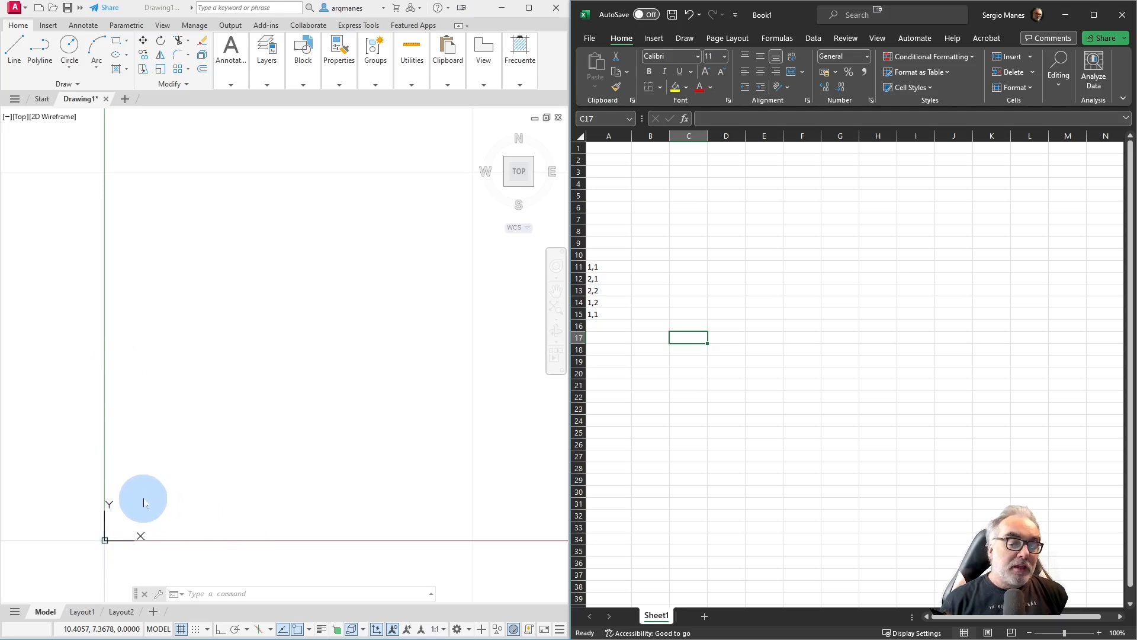
- Draw the closed square with the Line command in AutoCAD, using the coordinates copied from cells A11:A15 in Excel
left_click_drag(601, 265, 611, 308)
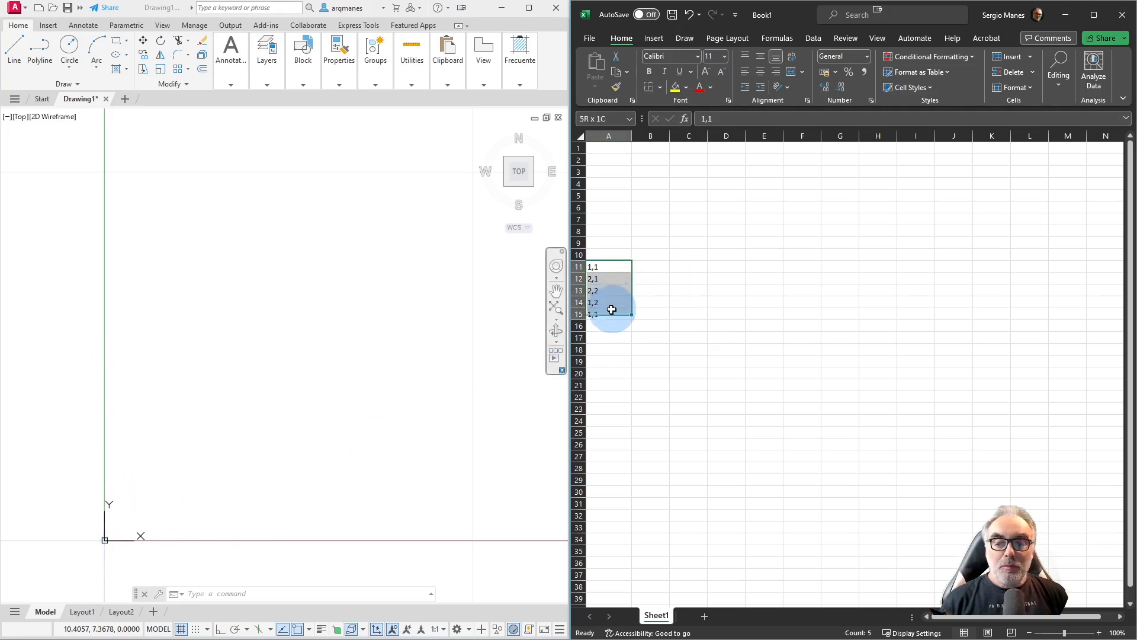
key("ctrl+c")
left_click(215, 595)
type("l")
key("Return")
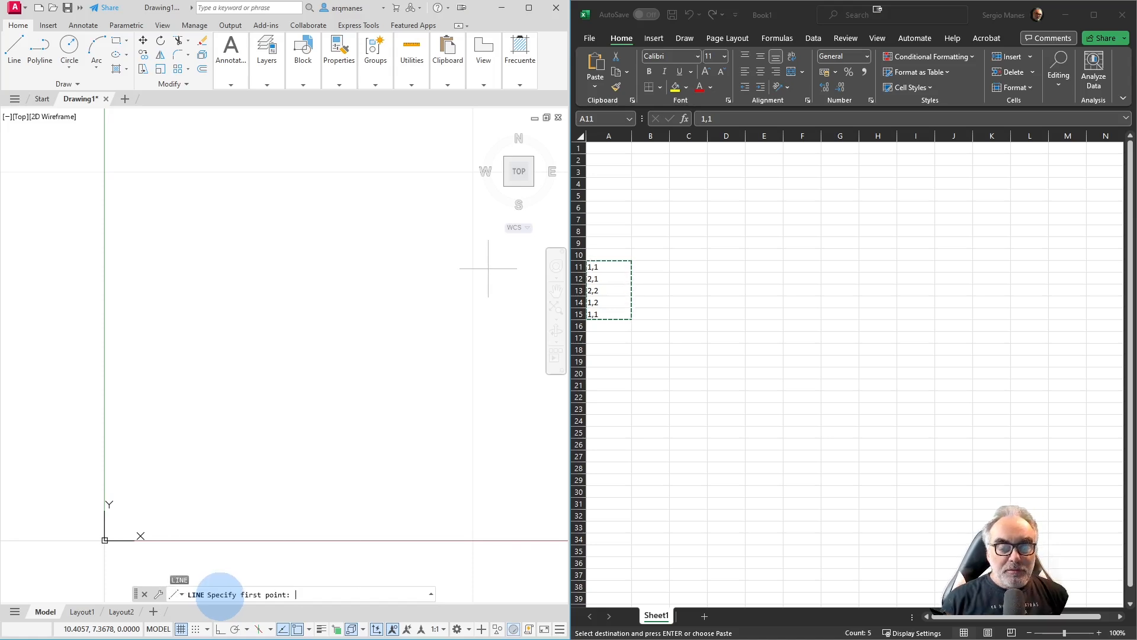
right_click(302, 598)
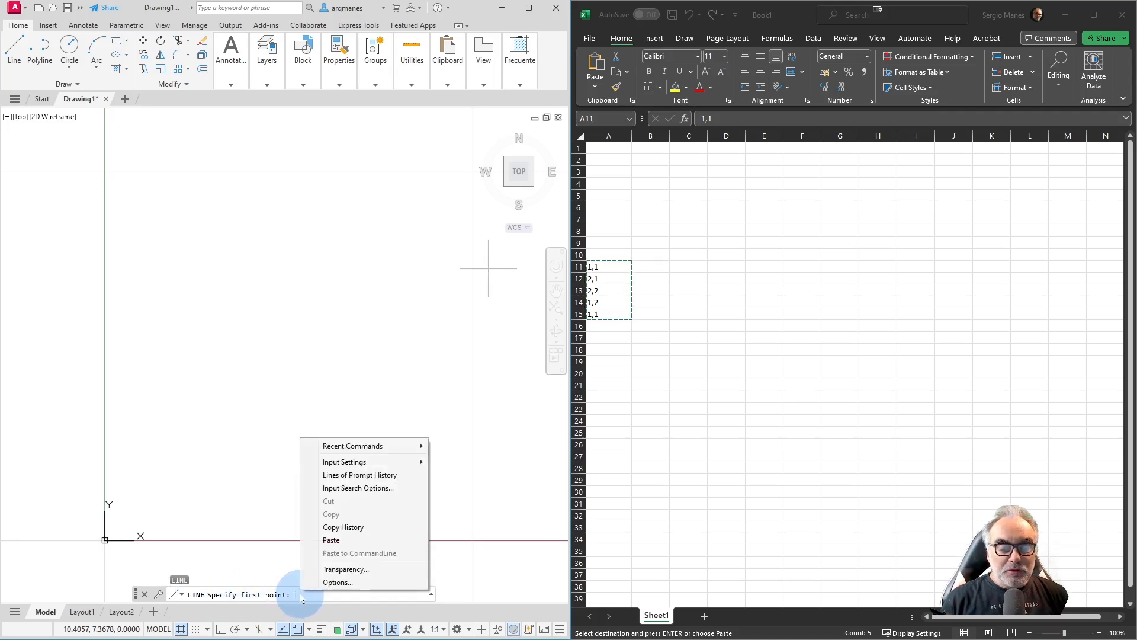
left_click(342, 540)
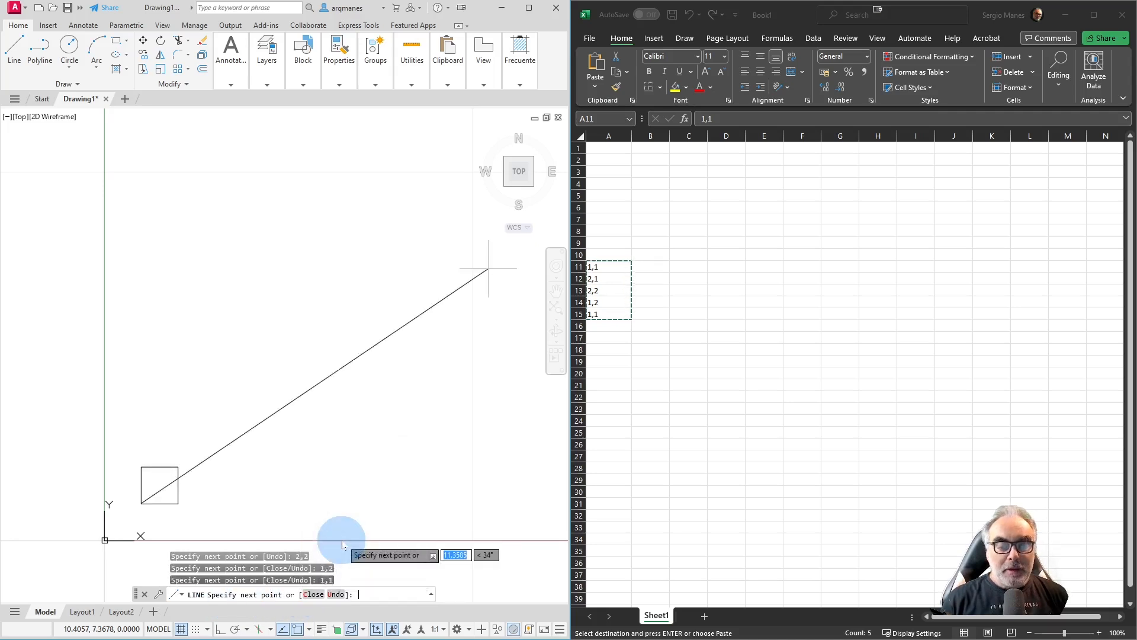
key("Return")
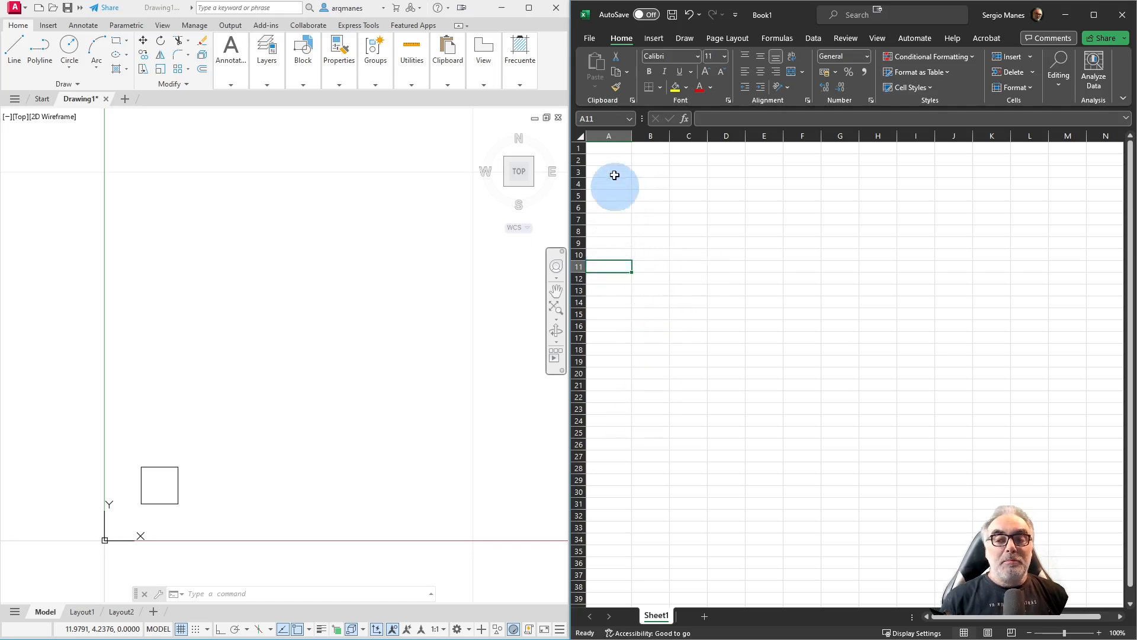
- Enter the headers x, y and z in cells A1, B1 and C1 of the Excel sheet
left_click(614, 151)
type("x")
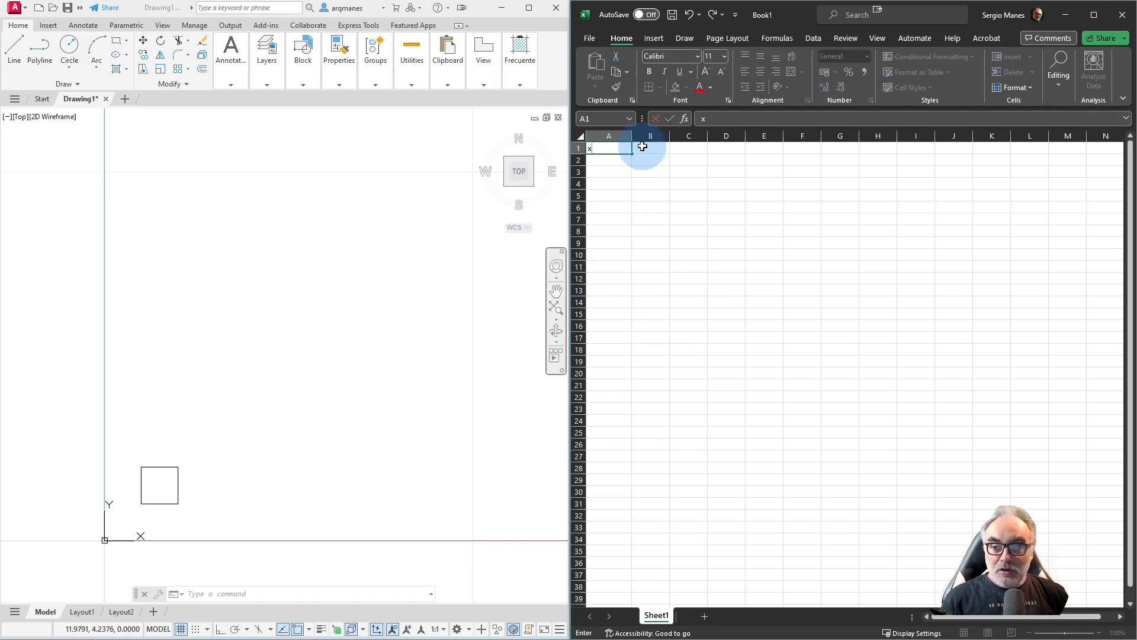
left_click(655, 148)
type("y")
left_click(690, 148)
type("z")
left_click(681, 265)
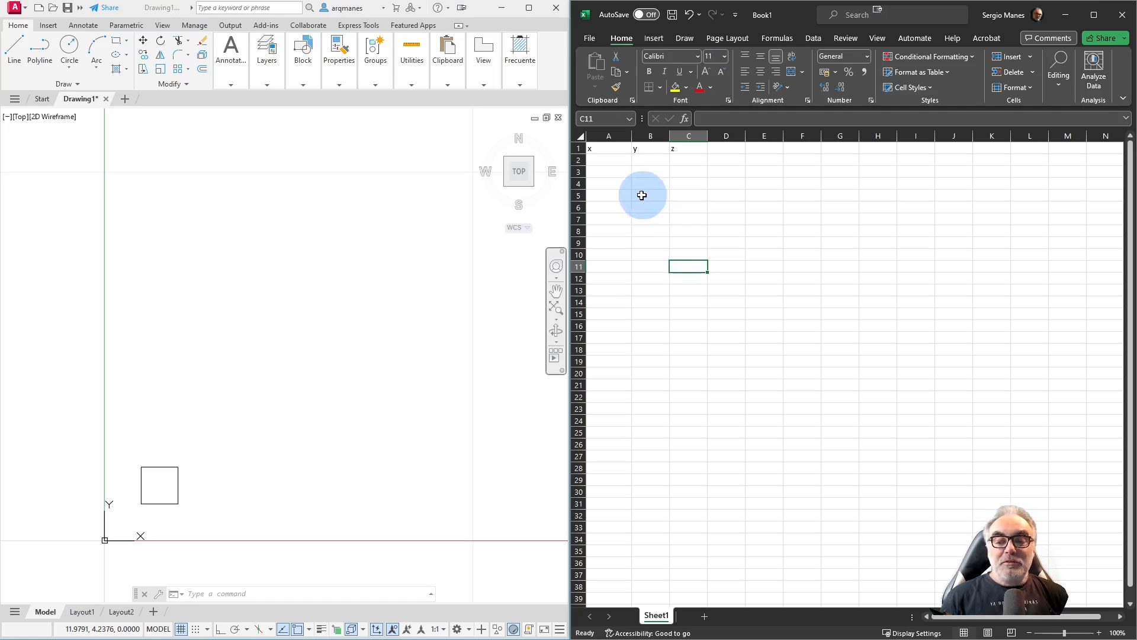
scroll(619, 165, "up", 10, "ctrl")
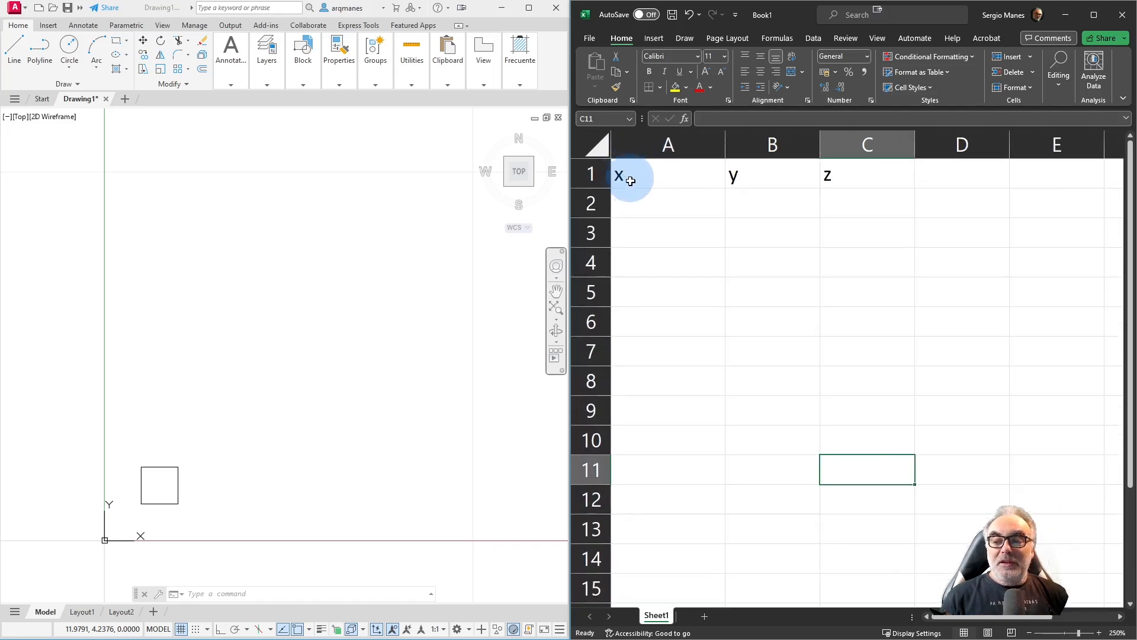
- Erase the square from the AutoCAD drawing
left_click(127, 422)
key("Delete")
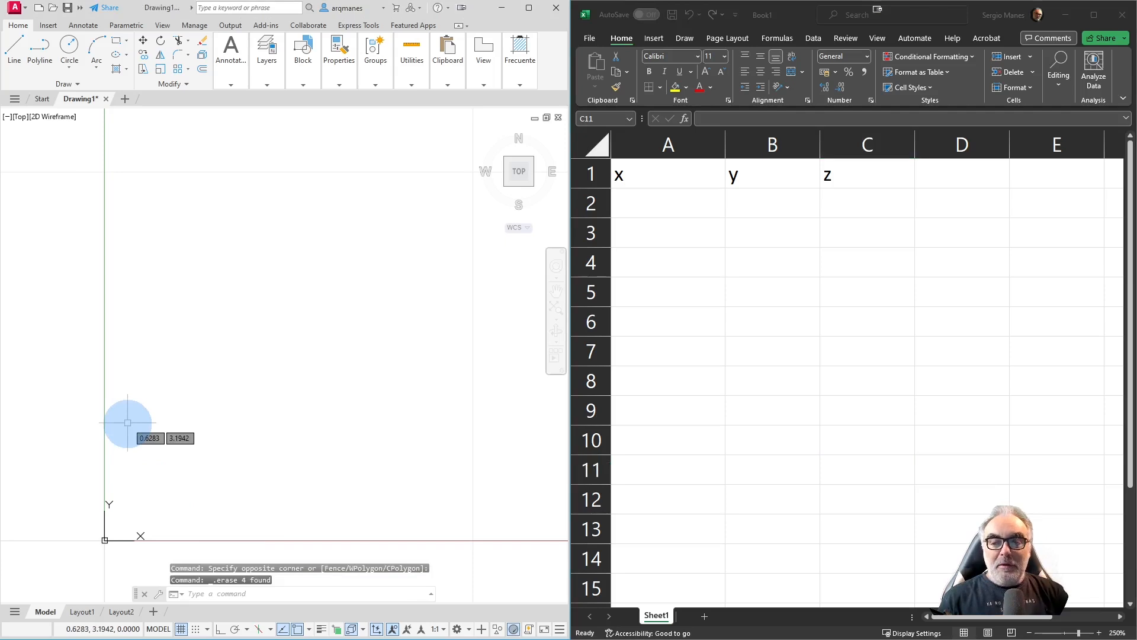
- Enter the first point in row 2 of the Excel sheet: x 1, y 1, z 0
left_click(713, 266)
left_click(679, 209)
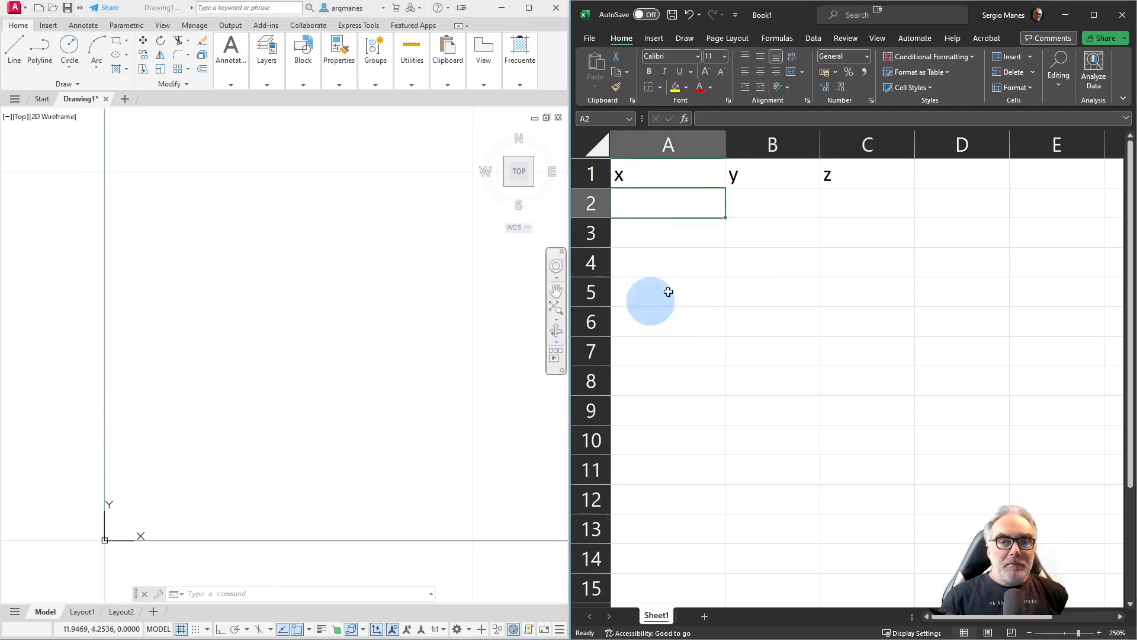
type("1")
key("Tab")
type("1")
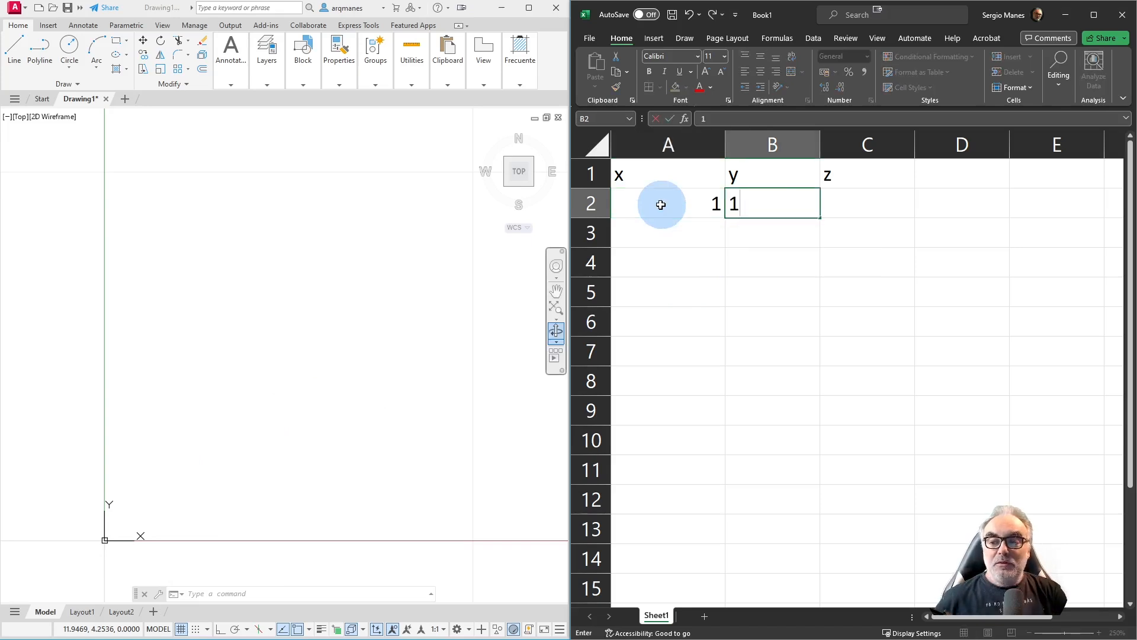
key("Tab")
type("0")
key("Tab")
- Enter the second point in row 3: x 2, y 1, z 0
left_click(659, 235)
type("2")
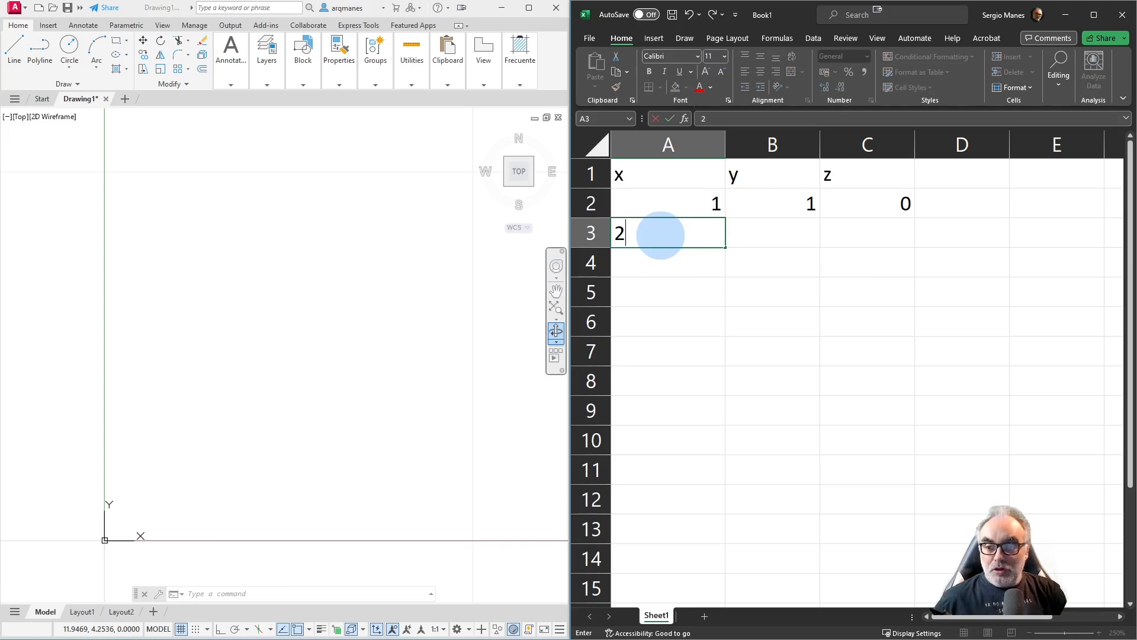
key("Tab")
type("1")
key("Tab")
type("0")
- Enter the third point in row 4: x 2, y 2, z 0
left_click(662, 261)
type("2")
key("Tab")
type("2")
key("Tab")
type("0")
key("Tab")
- Enter the fourth point in row 5: x 1, y 2, z 0
left_click(669, 292)
type("1")
key("Tab")
type("2")
key("Tab")
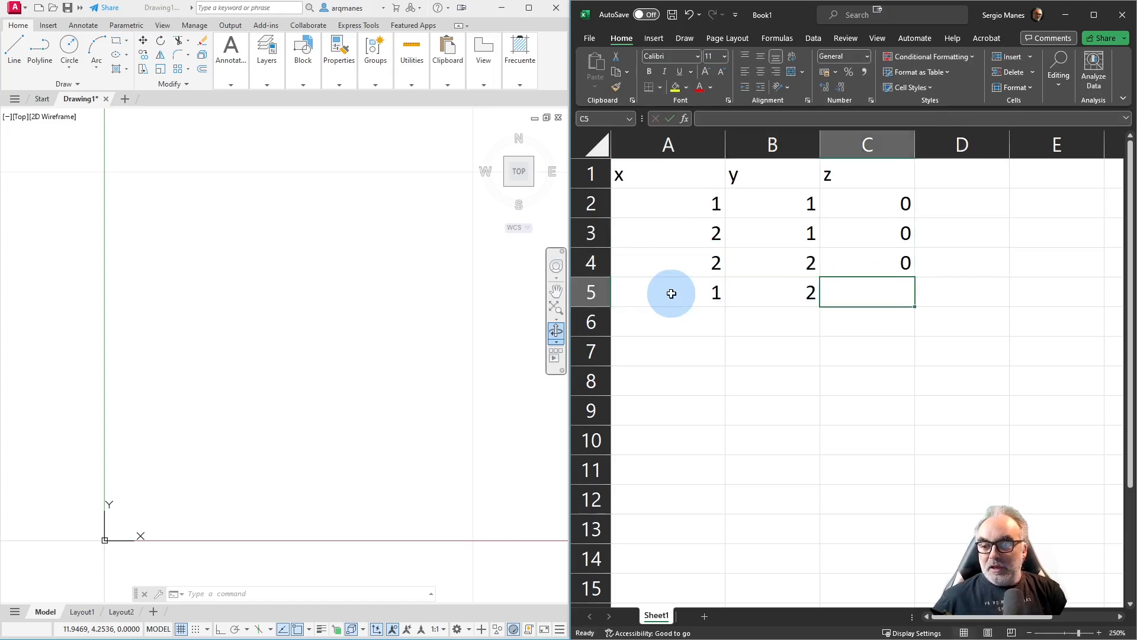
type("0")
key("Tab")
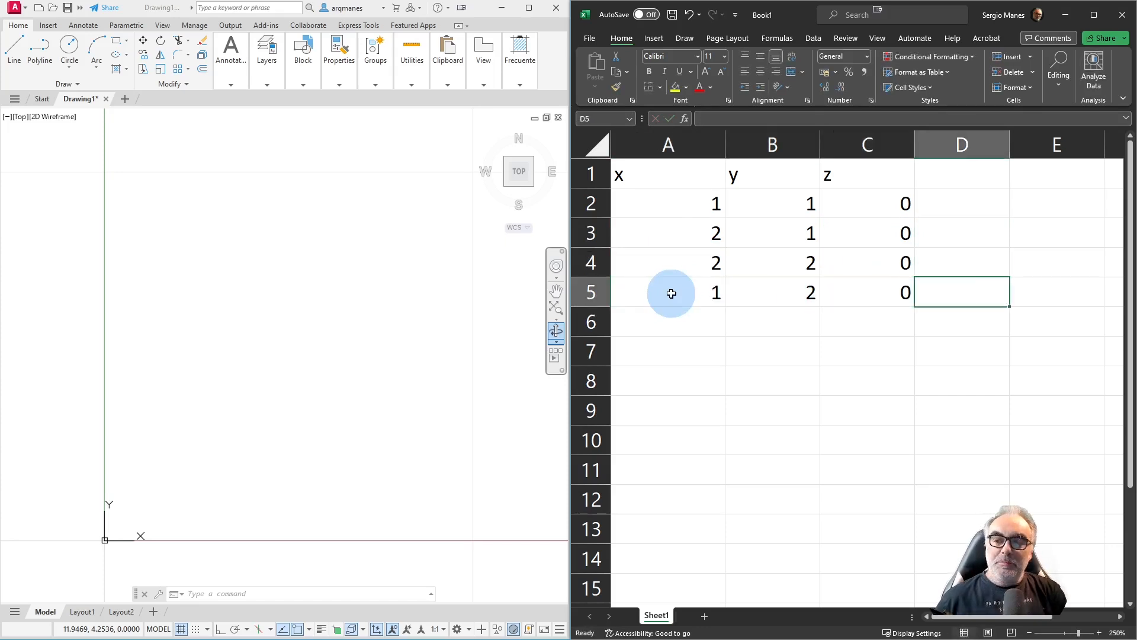
- Enter the closing point in row 6: x 1, y 1, z 0
left_click(676, 324)
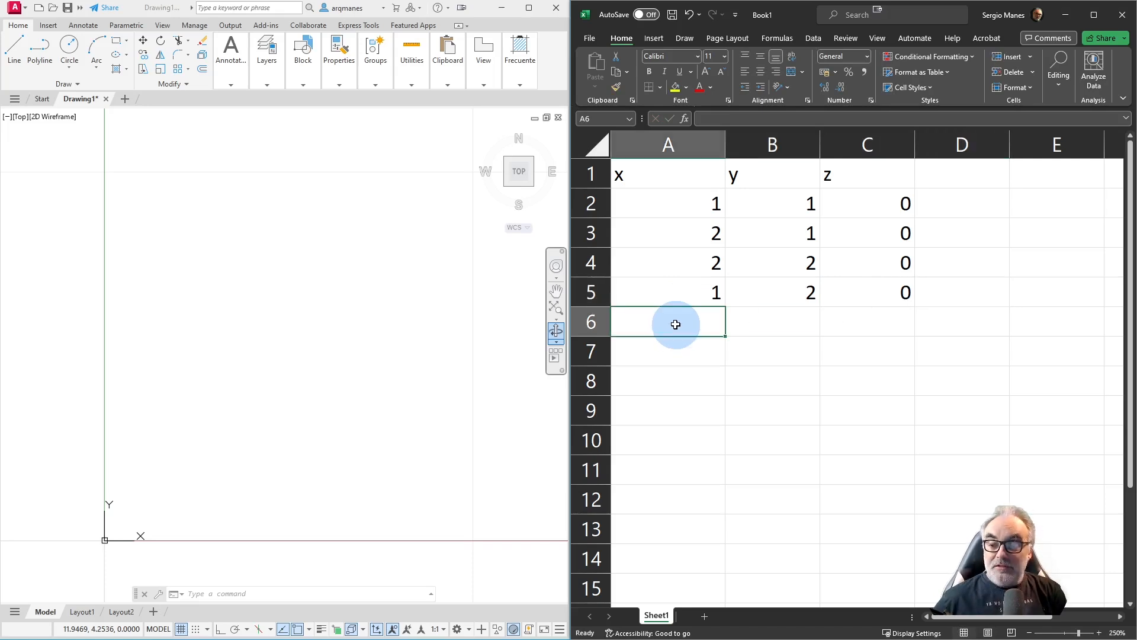
type("1")
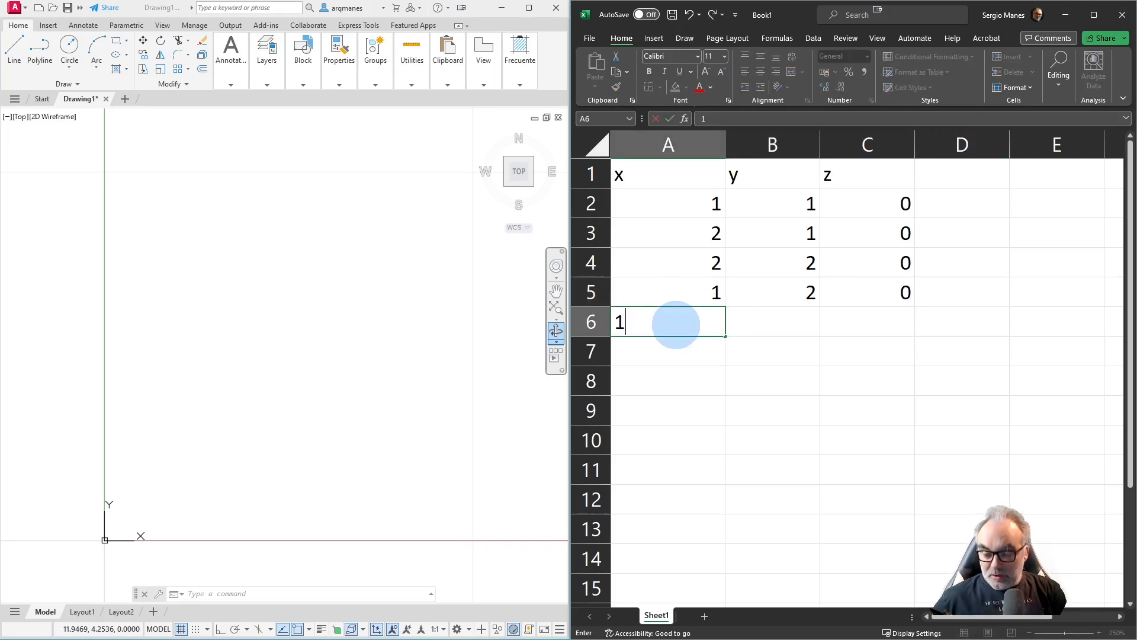
key("Tab")
type("1")
key("Tab")
type("1")
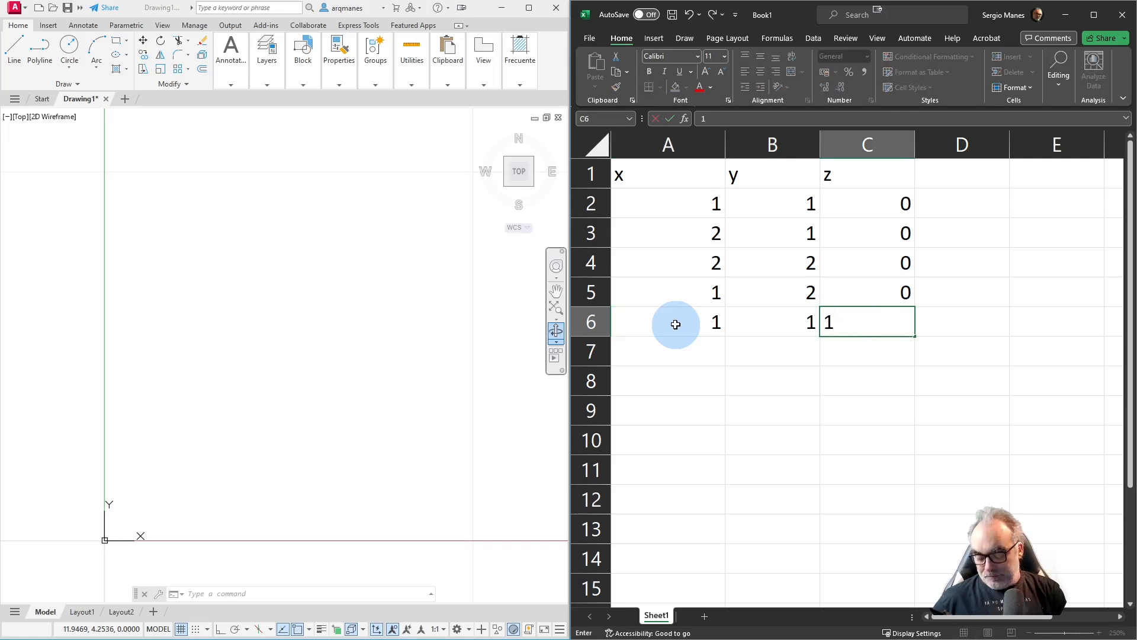
type("0")
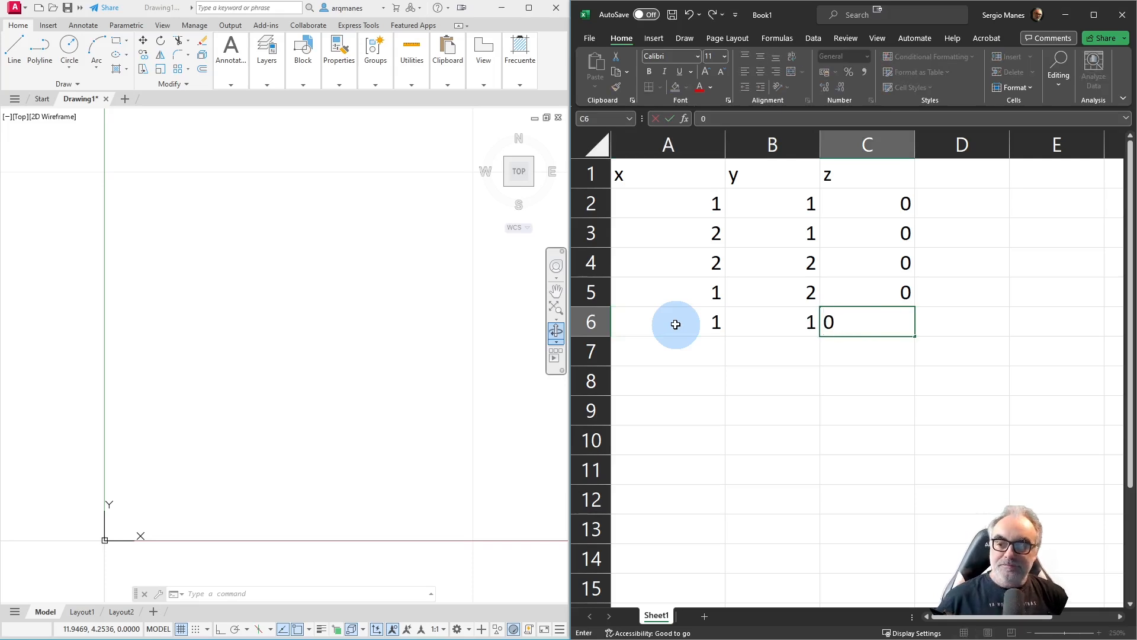
key("Return")
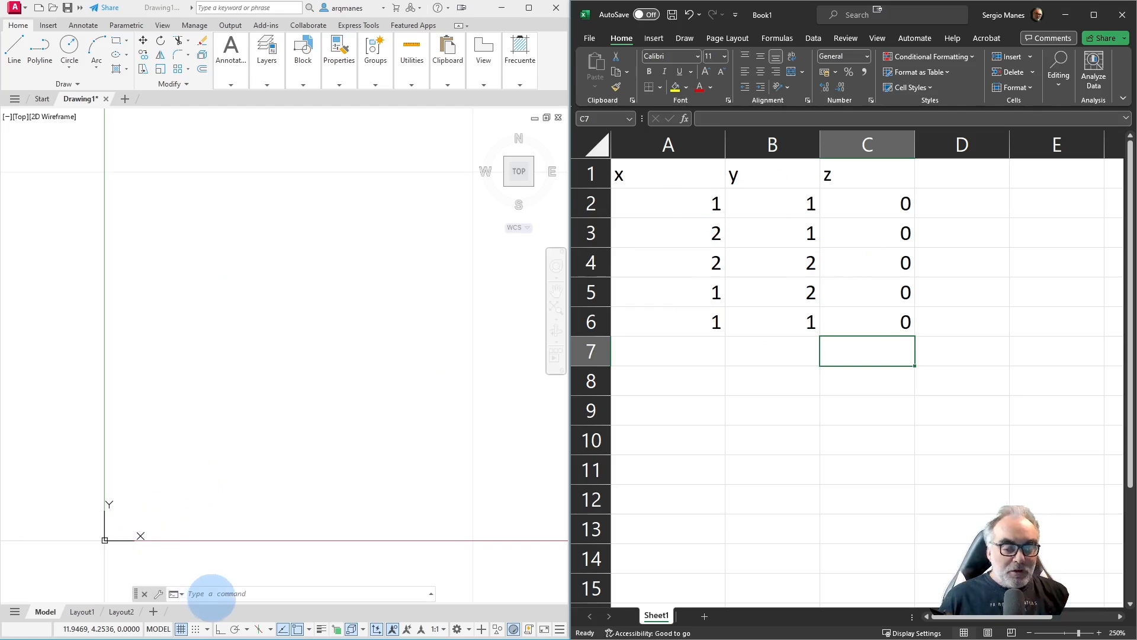
- Try to draw the square in AutoCAD with the Line command by pasting the separate x, y and z values copied from A2:C6
left_click(240, 419)
type("l")
key("Return")
left_click_drag(699, 203, 863, 322)
right_click(678, 205)
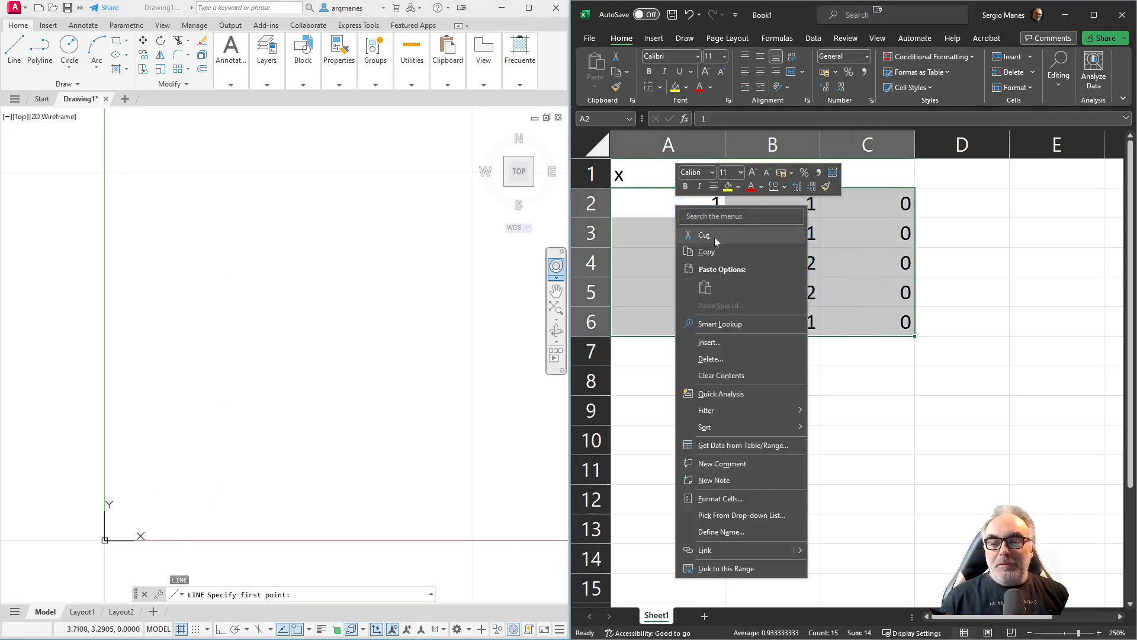
left_click(723, 254)
left_click(304, 594)
right_click(303, 594)
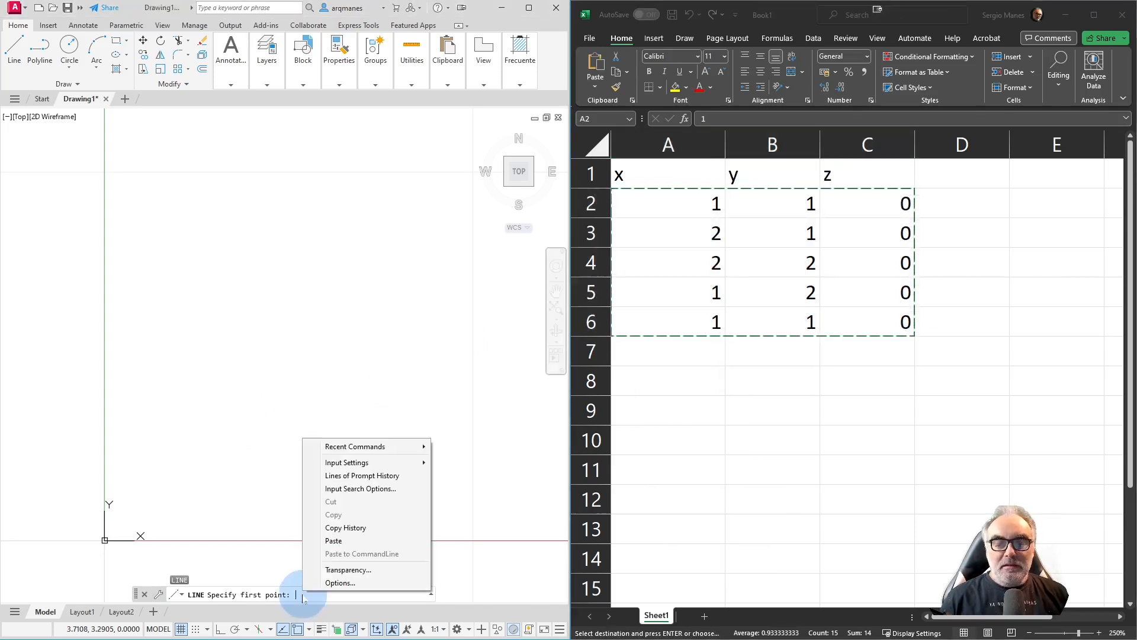
left_click(334, 541)
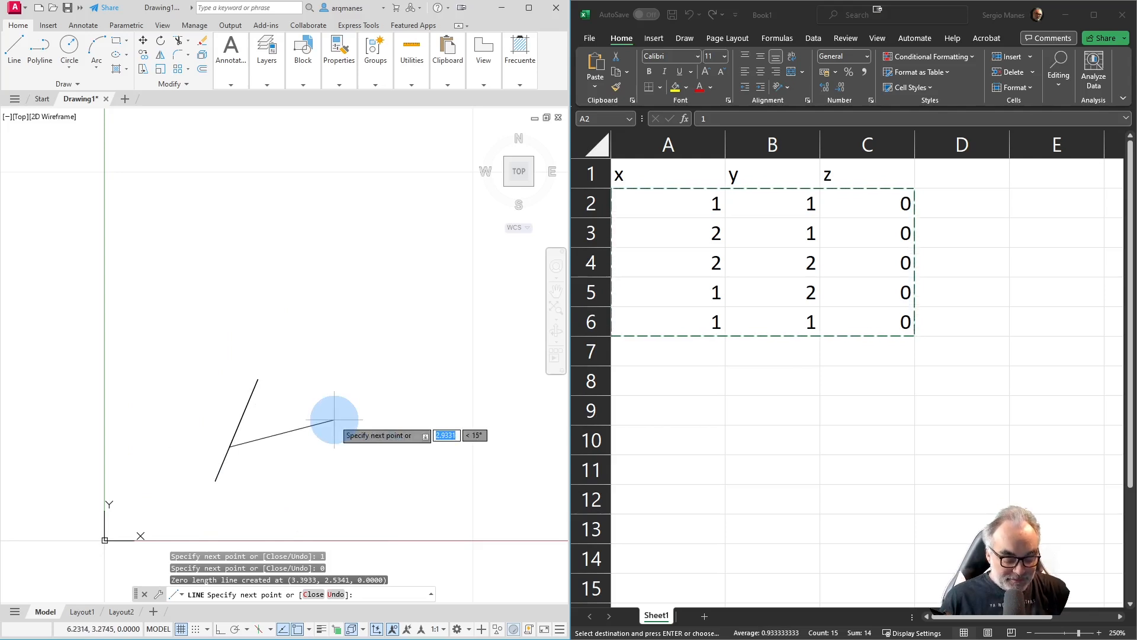
- Review the command history to see how the Line command read each pasted value
key("F2")
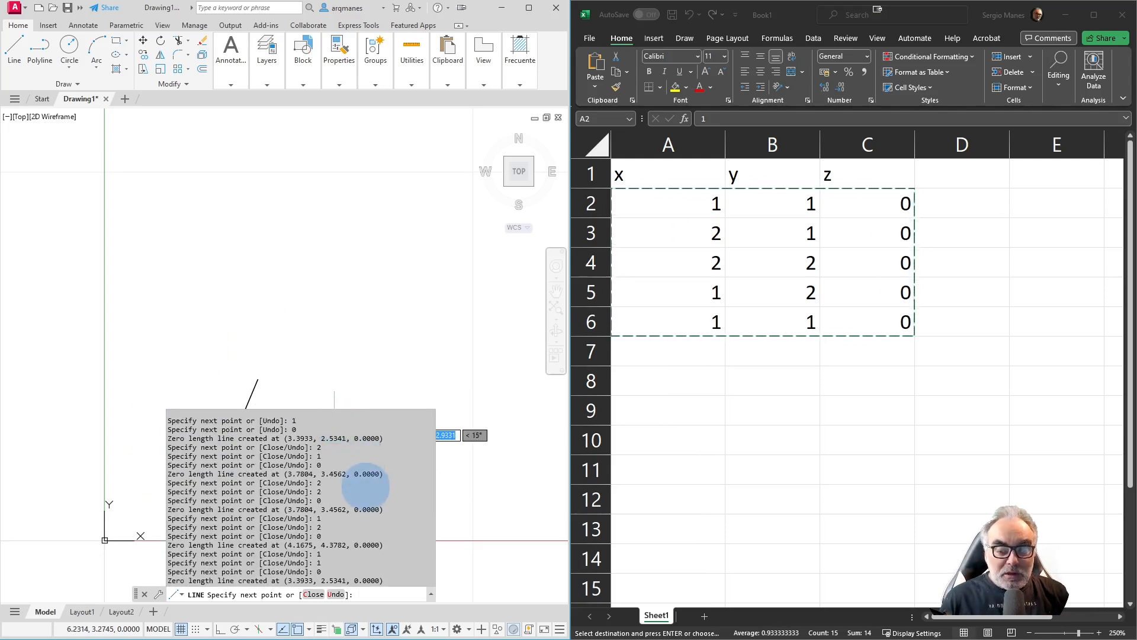
key("F2")
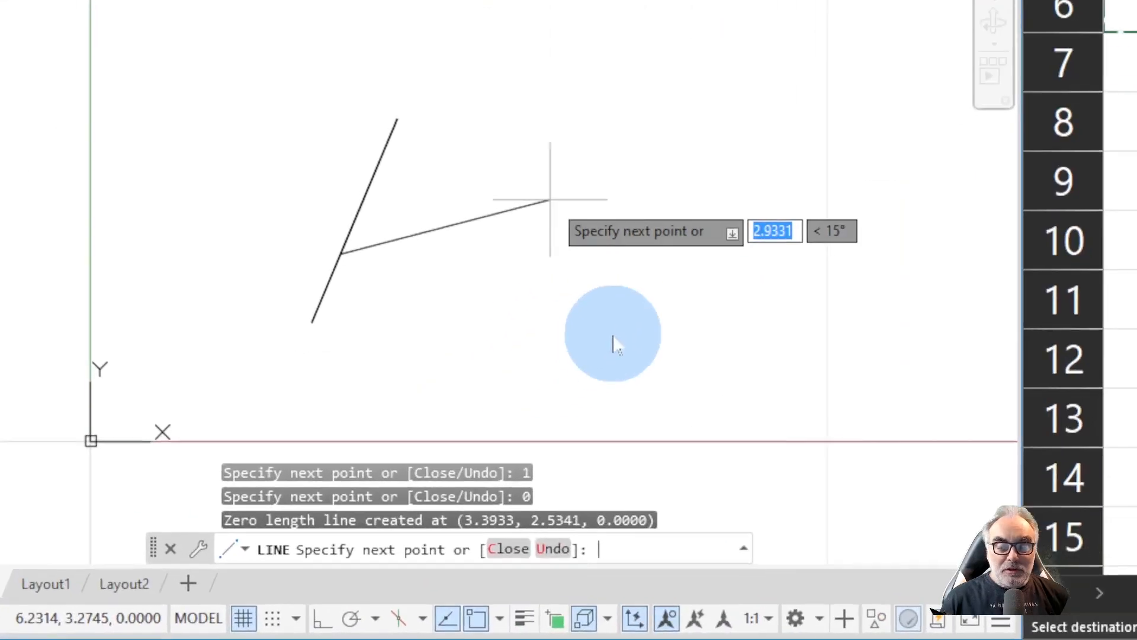
key("F2")
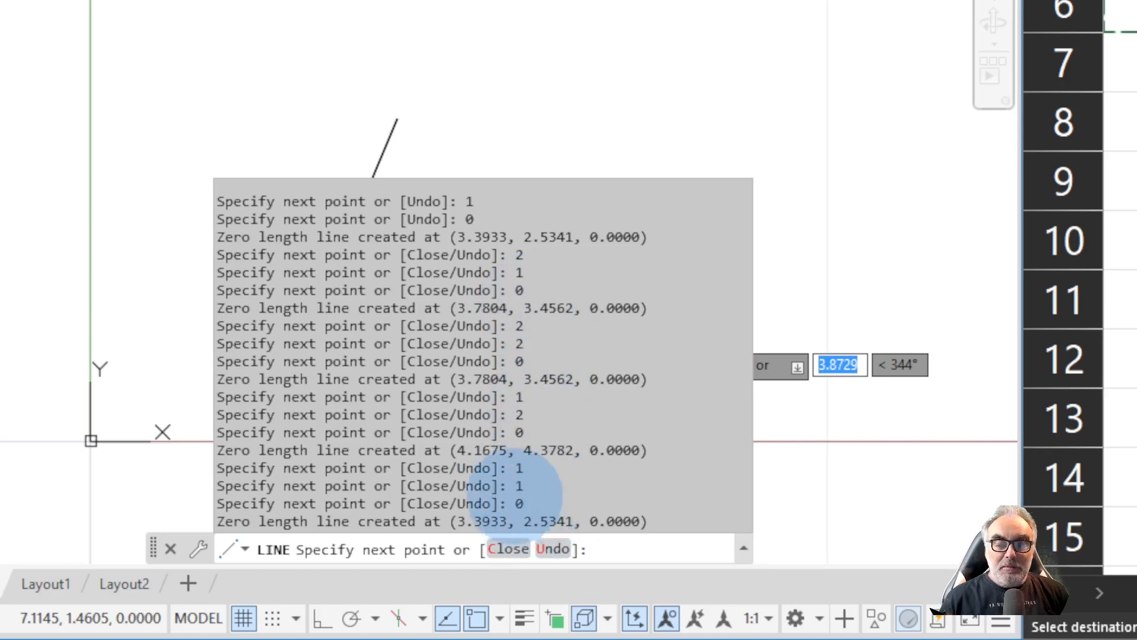
- Cancel the Line command and erase the stray slanted line segments it drew
key("Escape")
key("Escape")
key("Escape")
key("Escape")
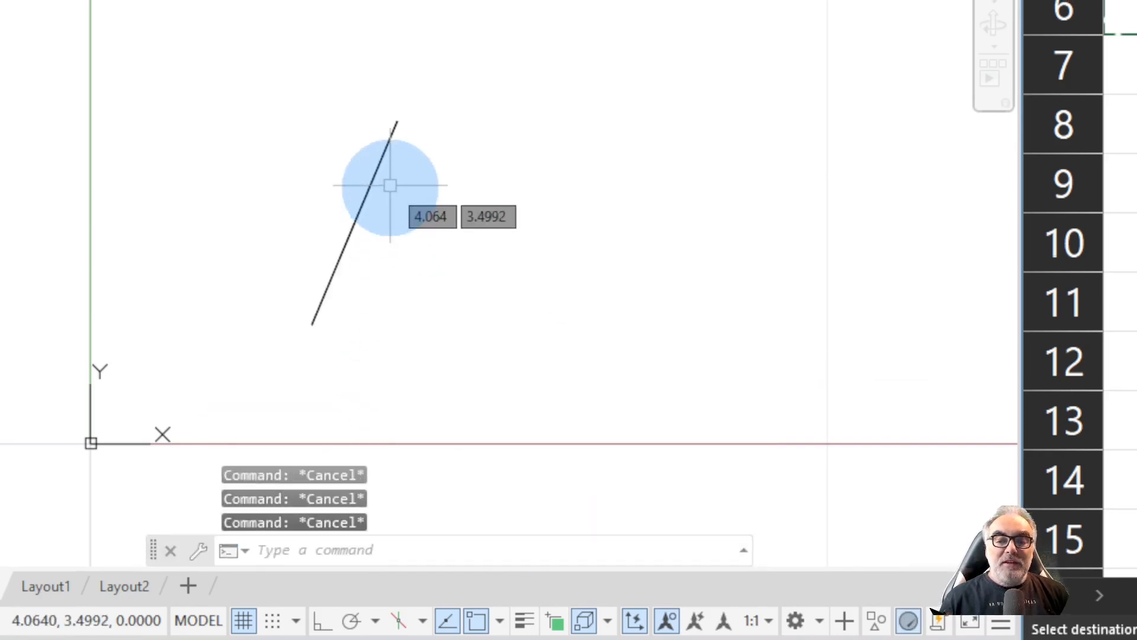
left_click(463, 334)
left_click(211, 89)
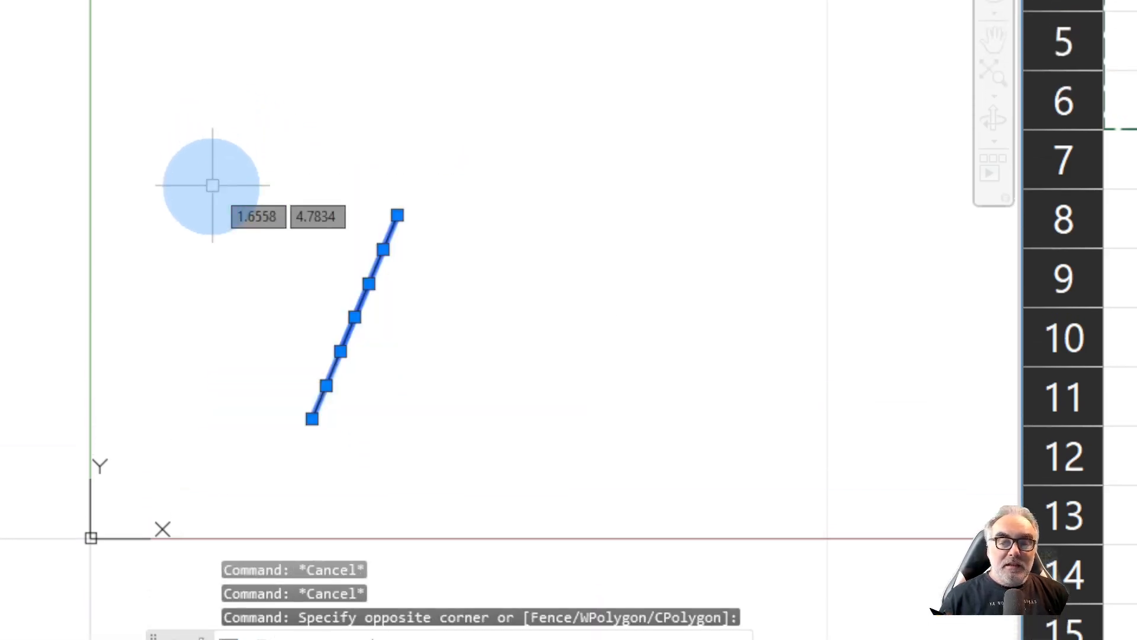
key("Delete")
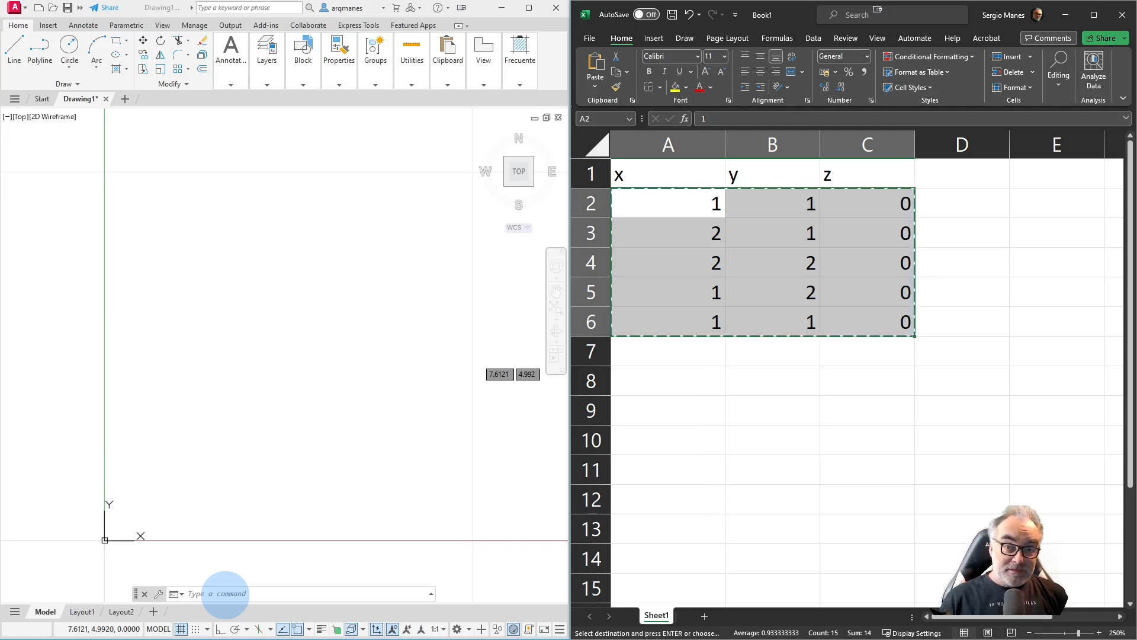
- Enter the & character in cell A13 of the Excel sheet
left_click(845, 221)
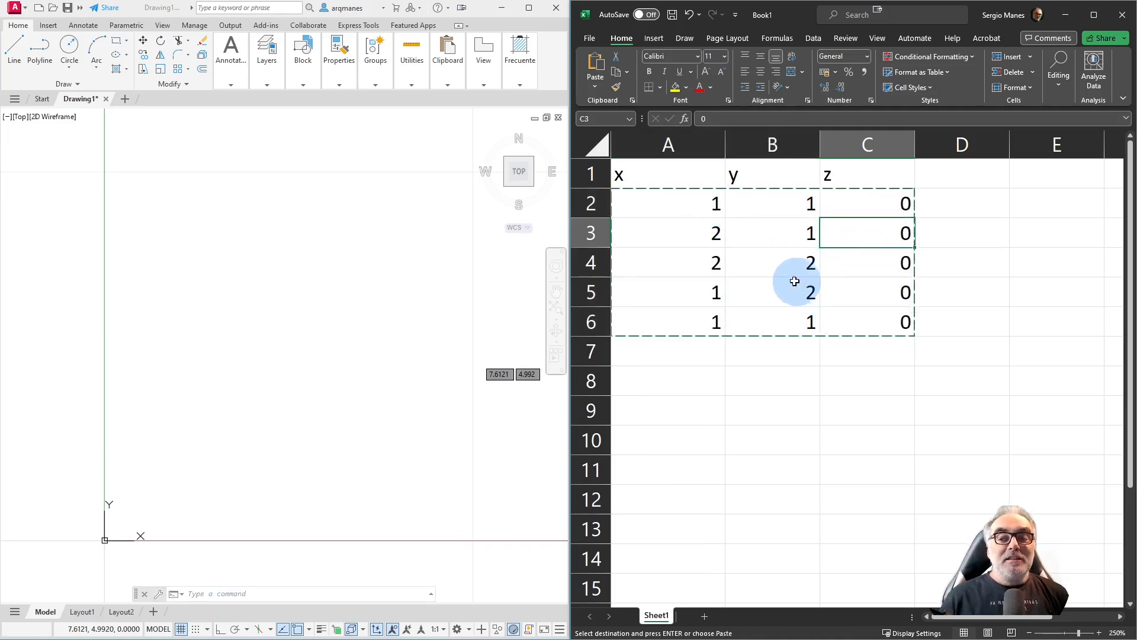
scroll(799, 282, "down", 7, "ctrl")
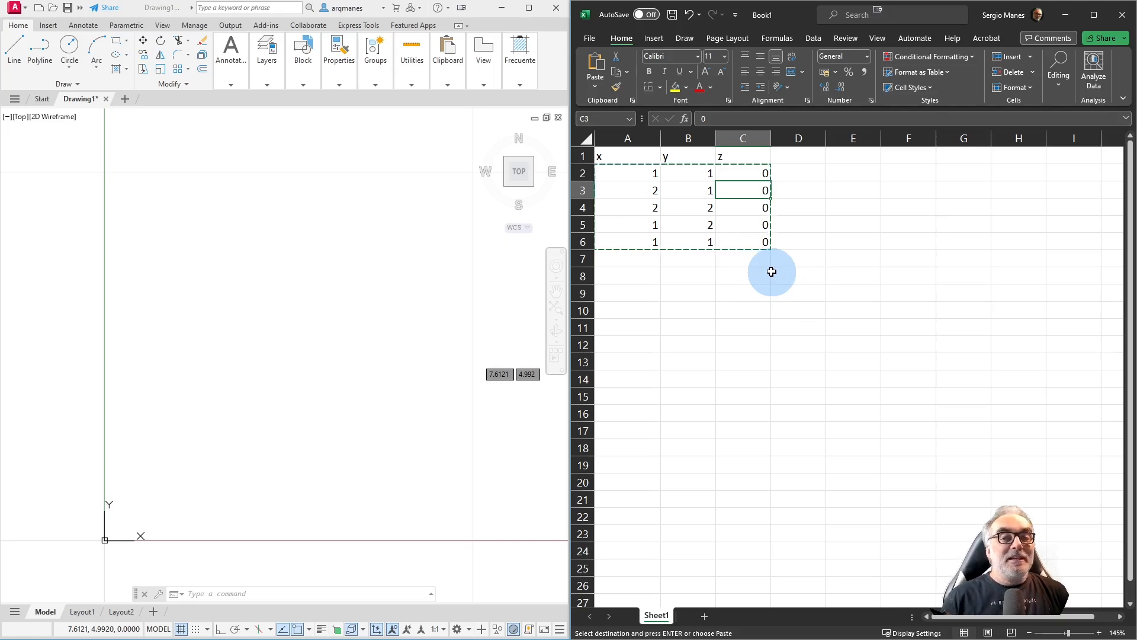
left_click(637, 364)
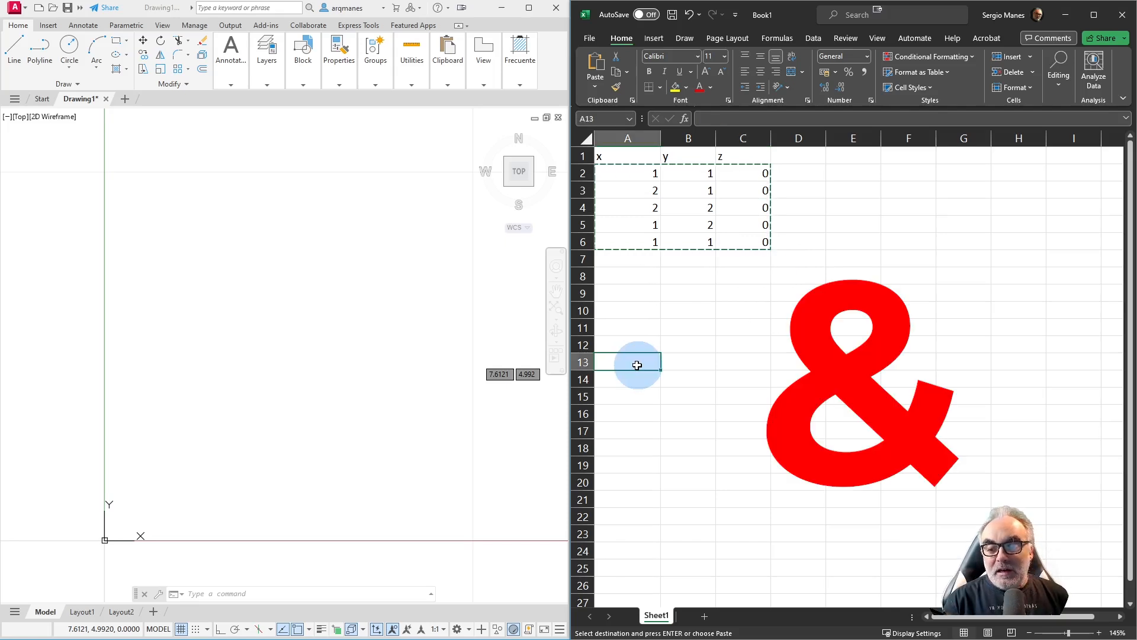
type("&")
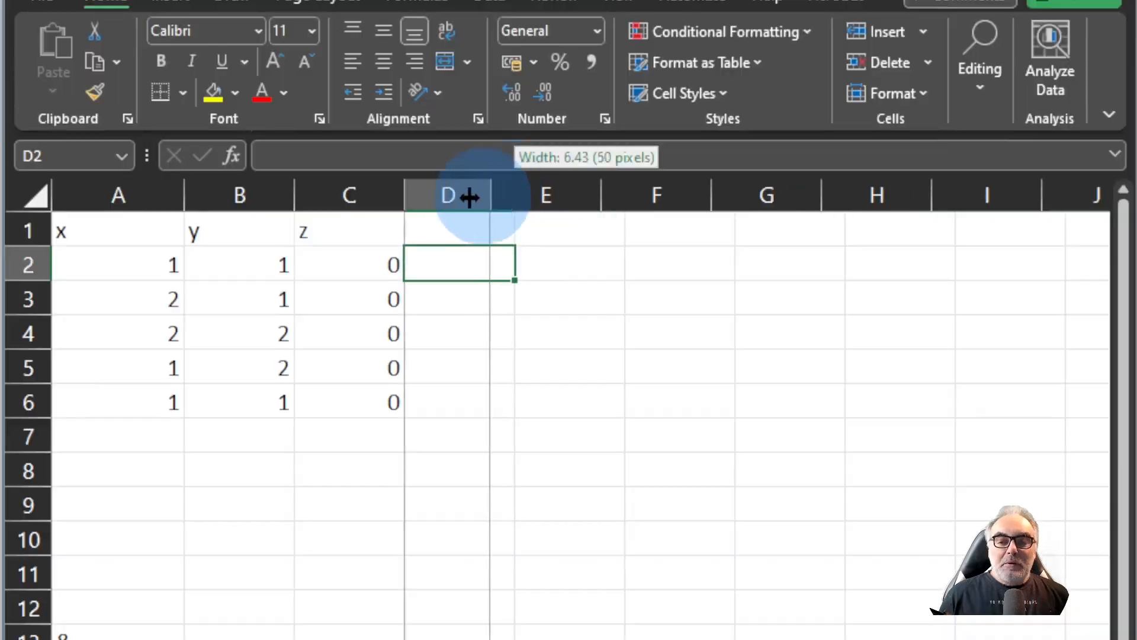
- Narrow column D to a thin spacer and widen column E to roughly twice its width
left_click_drag(470, 195, 421, 195)
left_click(450, 265)
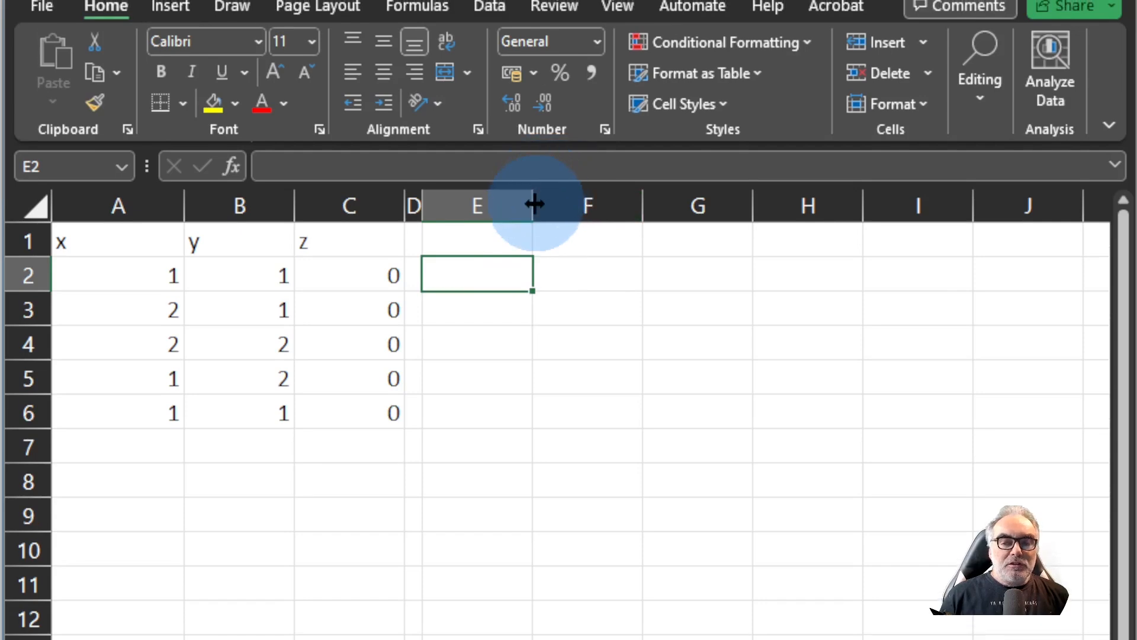
left_click_drag(534, 193, 663, 194)
- Enter the formula =A1&B1&C1 in cell E1 to join the x, y and z headers
left_click(481, 233)
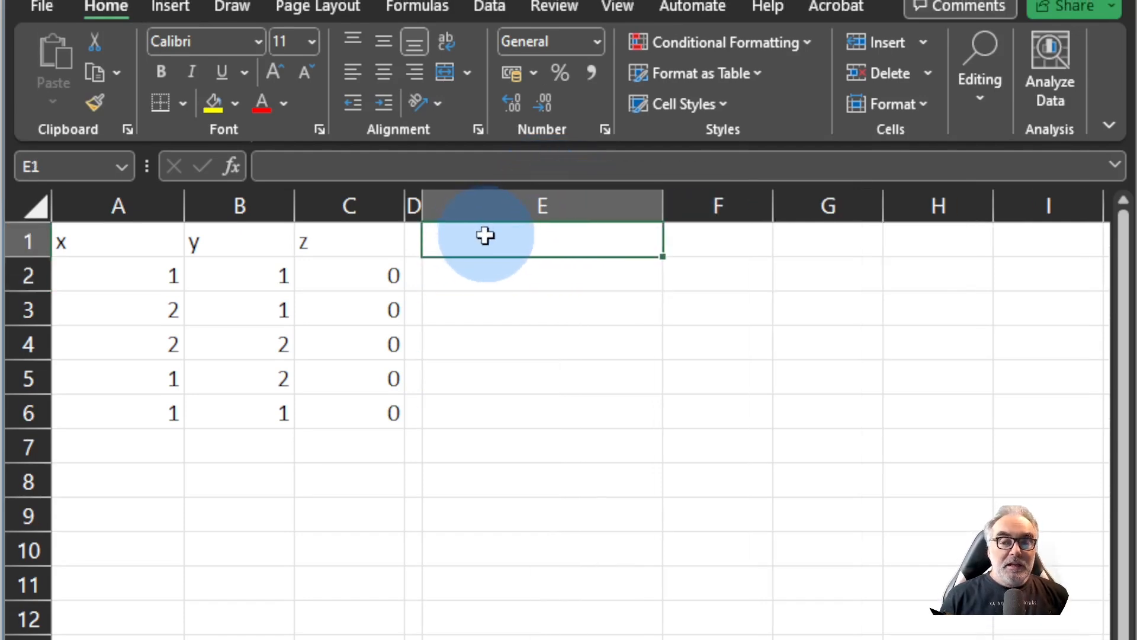
type("=")
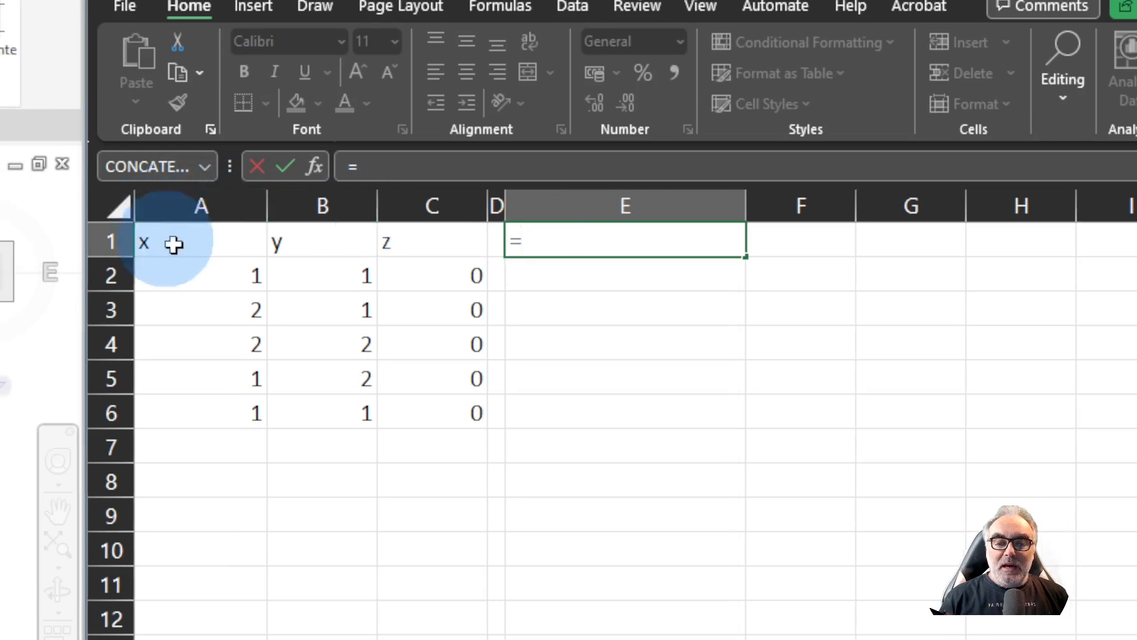
left_click(180, 238)
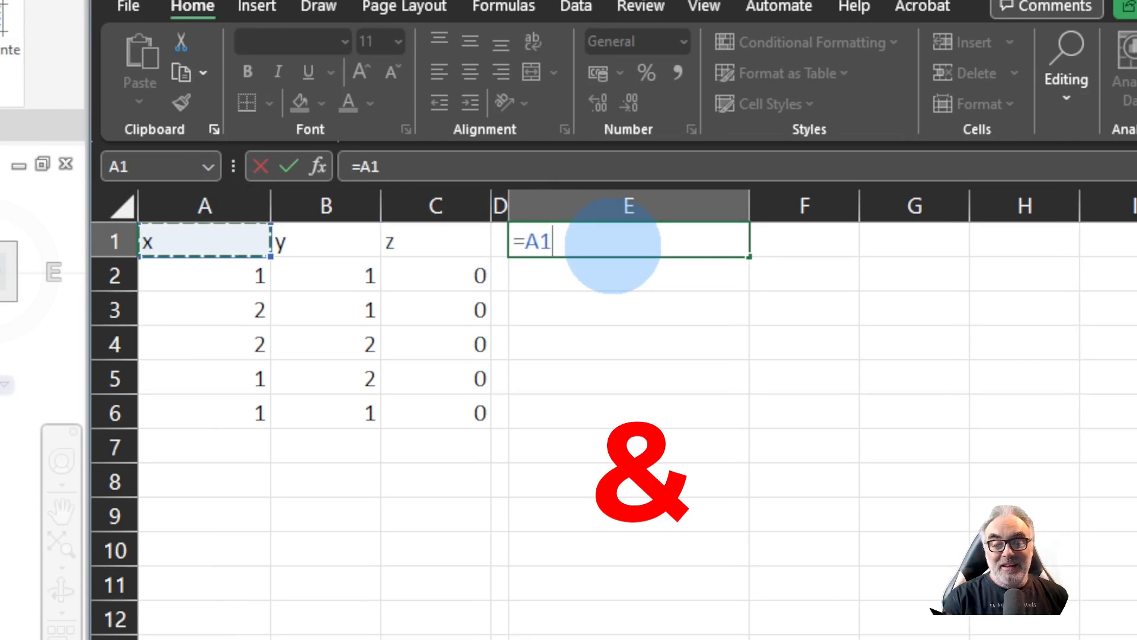
type("&")
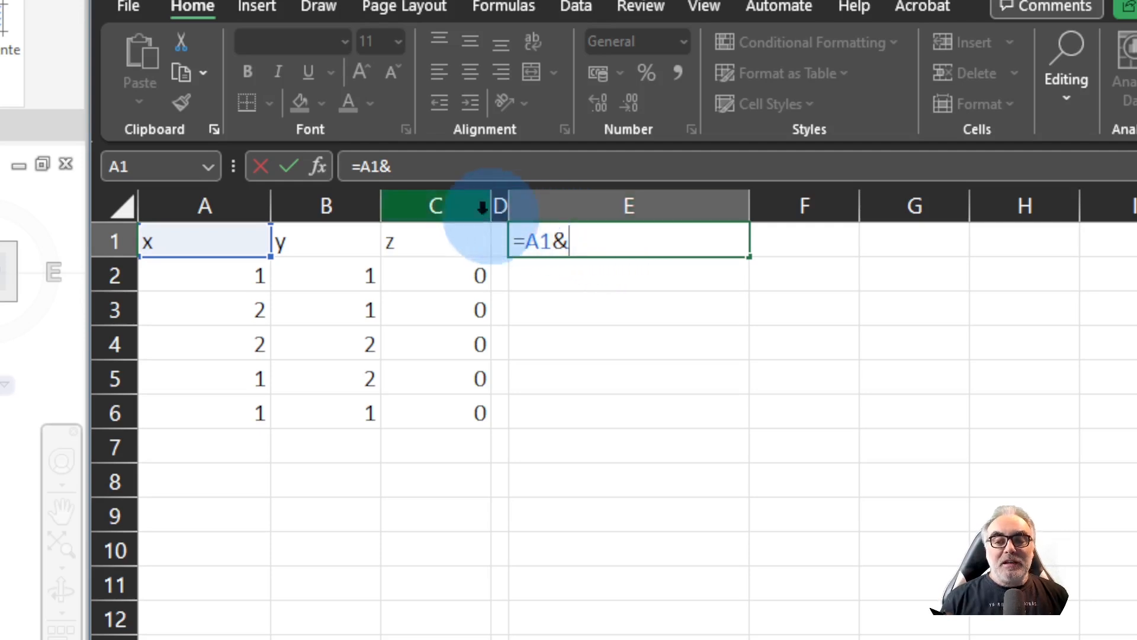
left_click(324, 243)
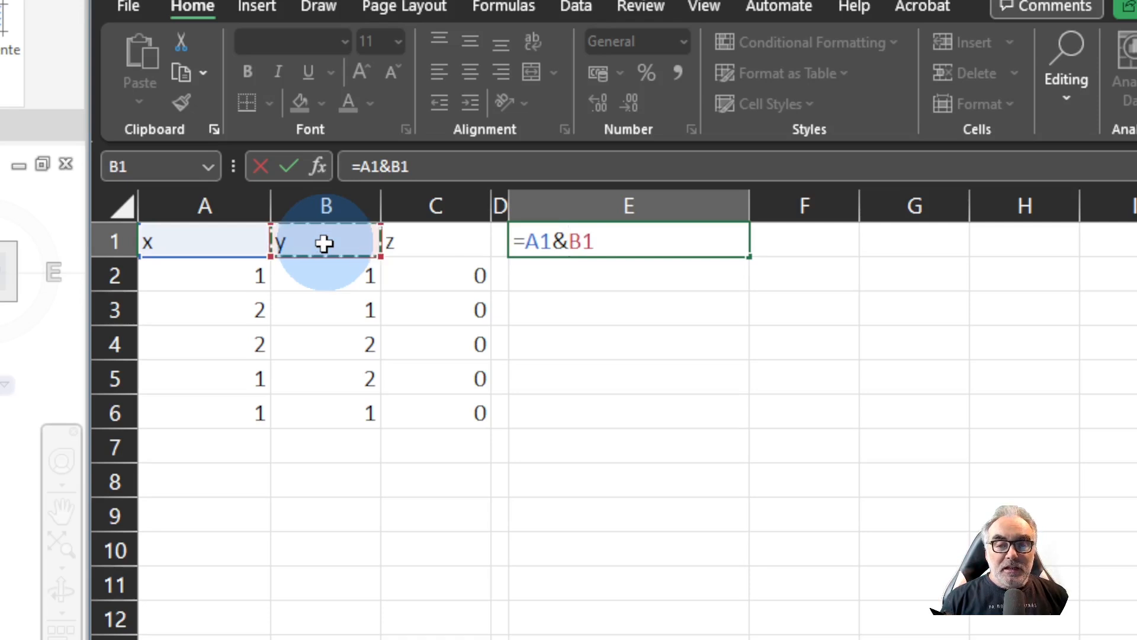
type("&")
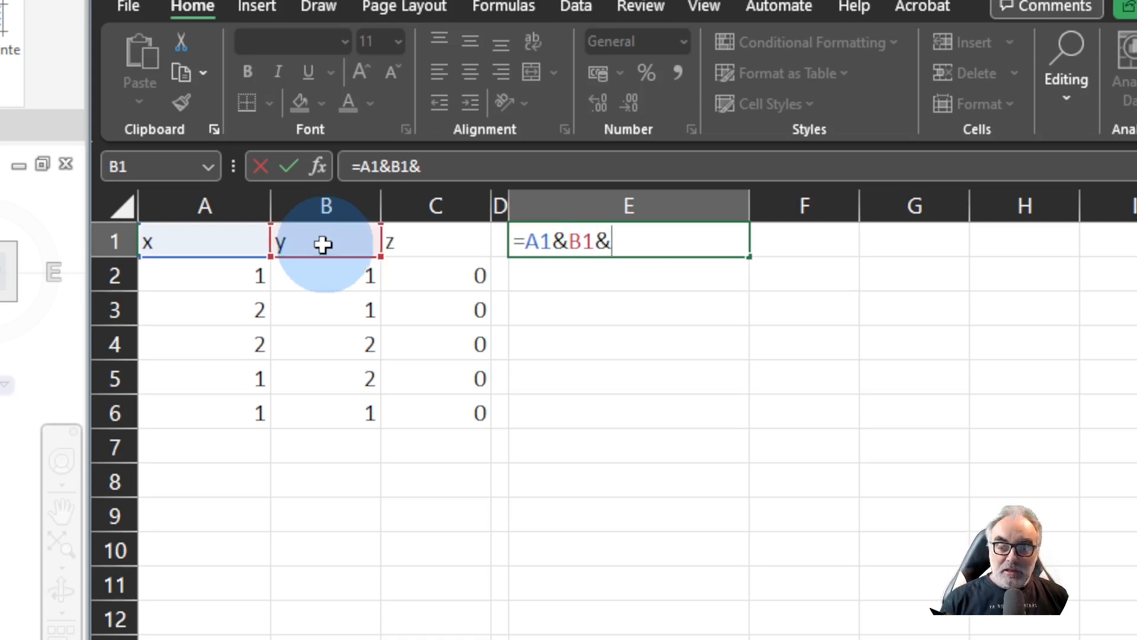
left_click(437, 243)
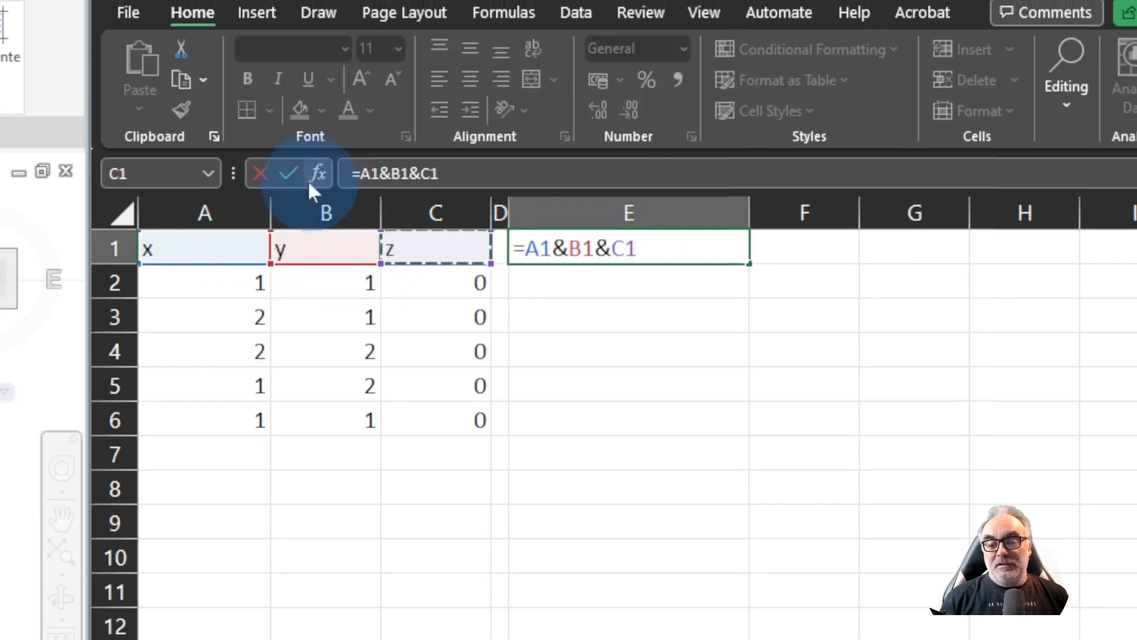
left_click(289, 186)
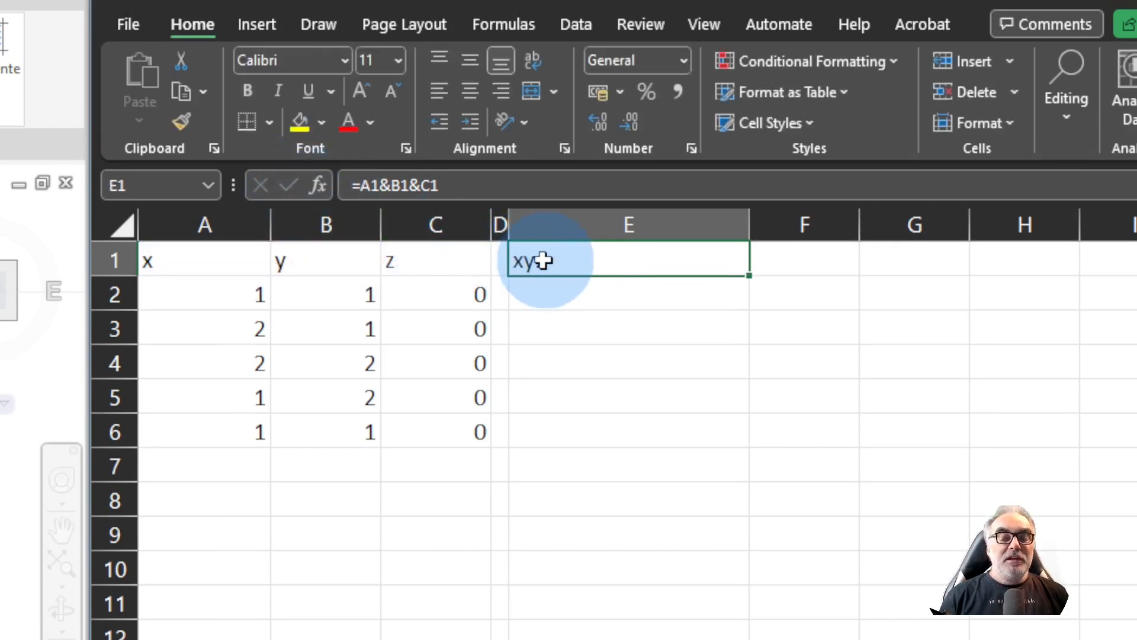
- Fill the E1 formula down to row 6 and clear the joined values from E2:E6
left_click_drag(751, 274, 757, 446)
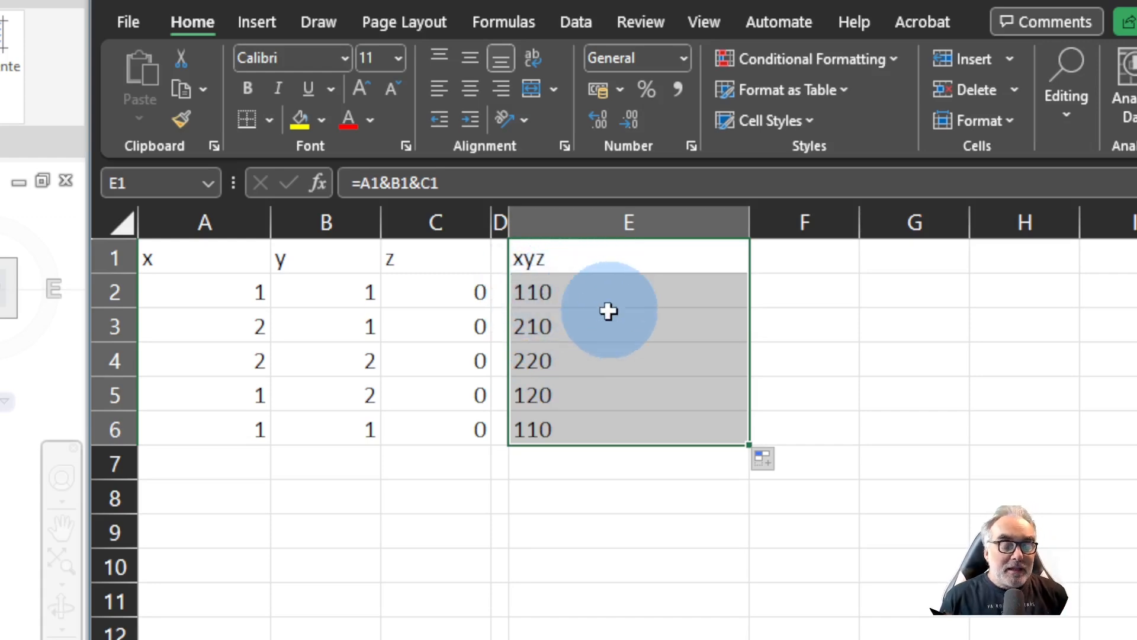
left_click_drag(607, 299, 584, 416)
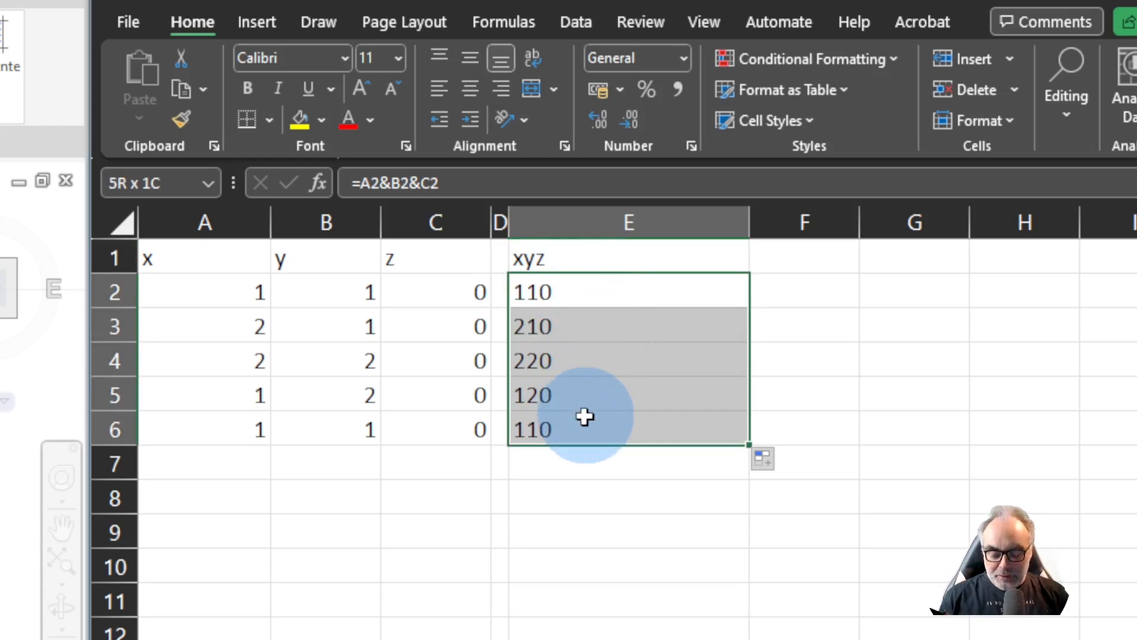
key("Delete")
- Insert a quoted comma between A1 and B1 in the E1 formula, making it =A1&","&B1&C1
left_click(530, 256)
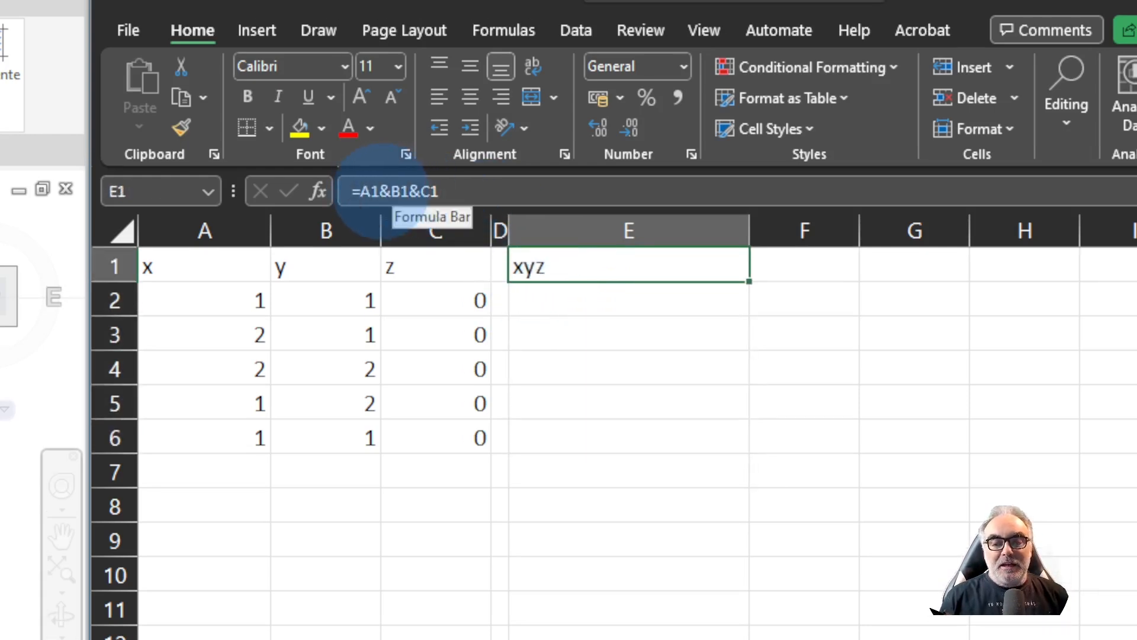
left_click(380, 191)
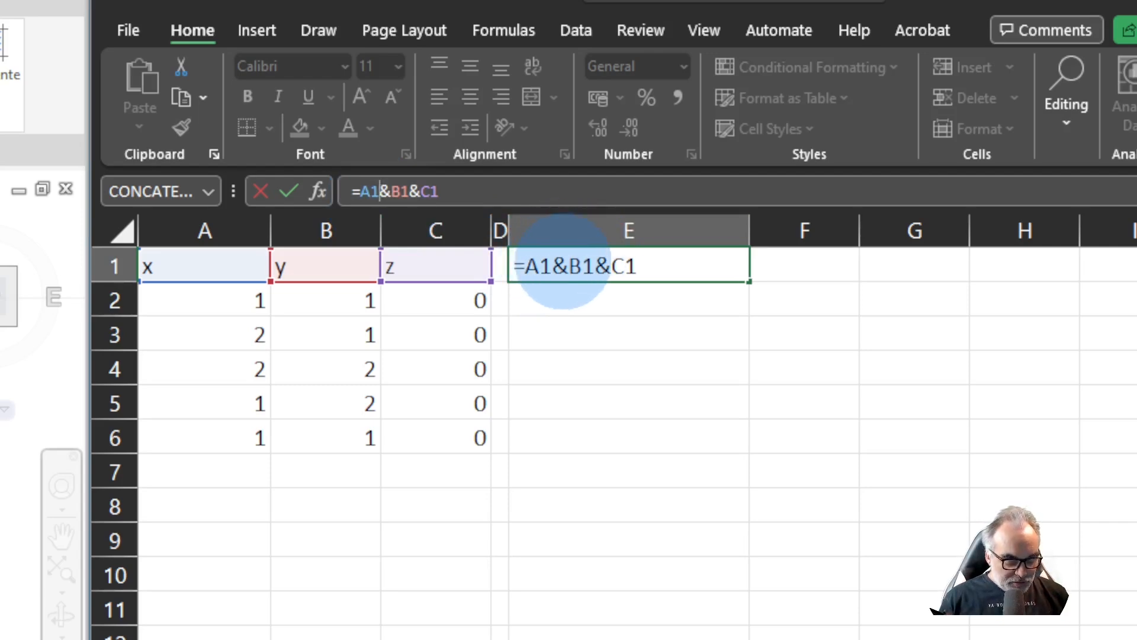
type("&")
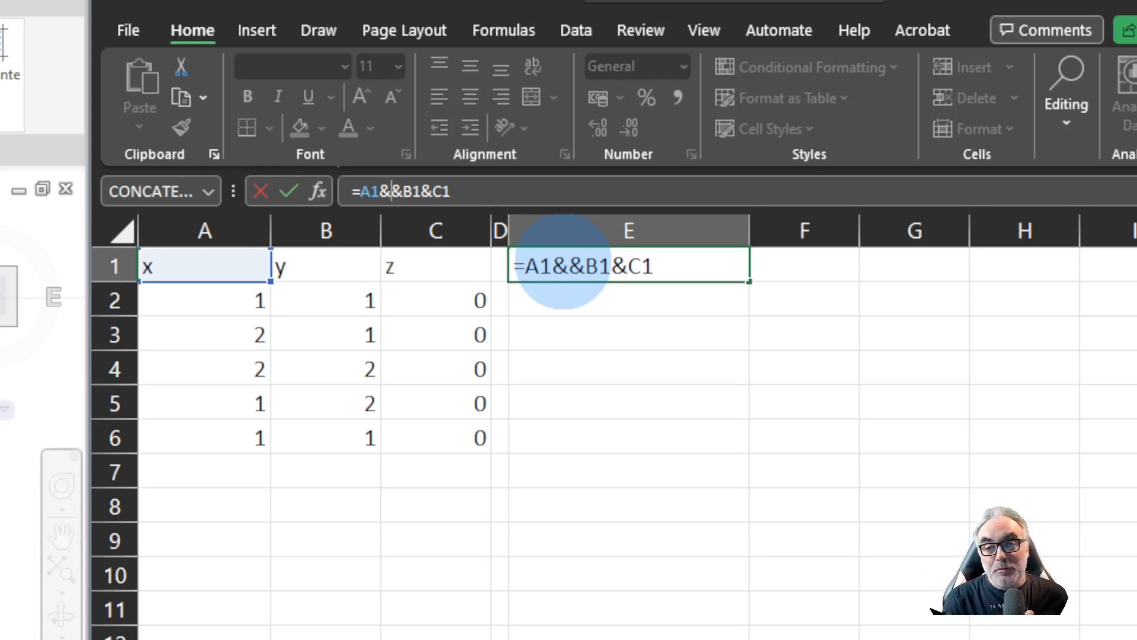
type("\",")
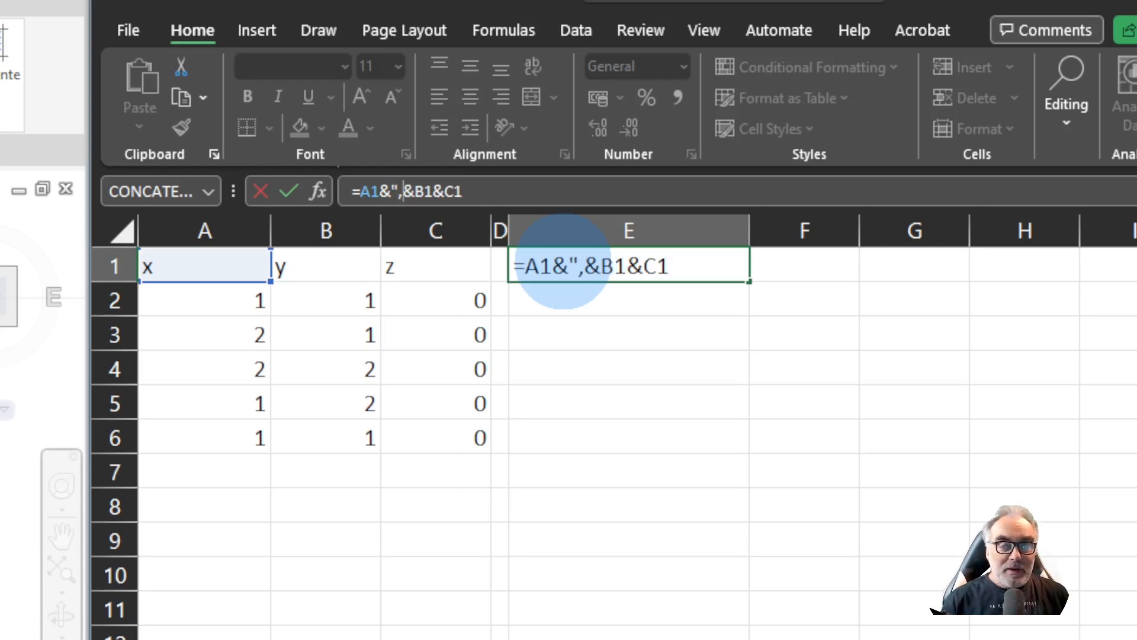
type("\"")
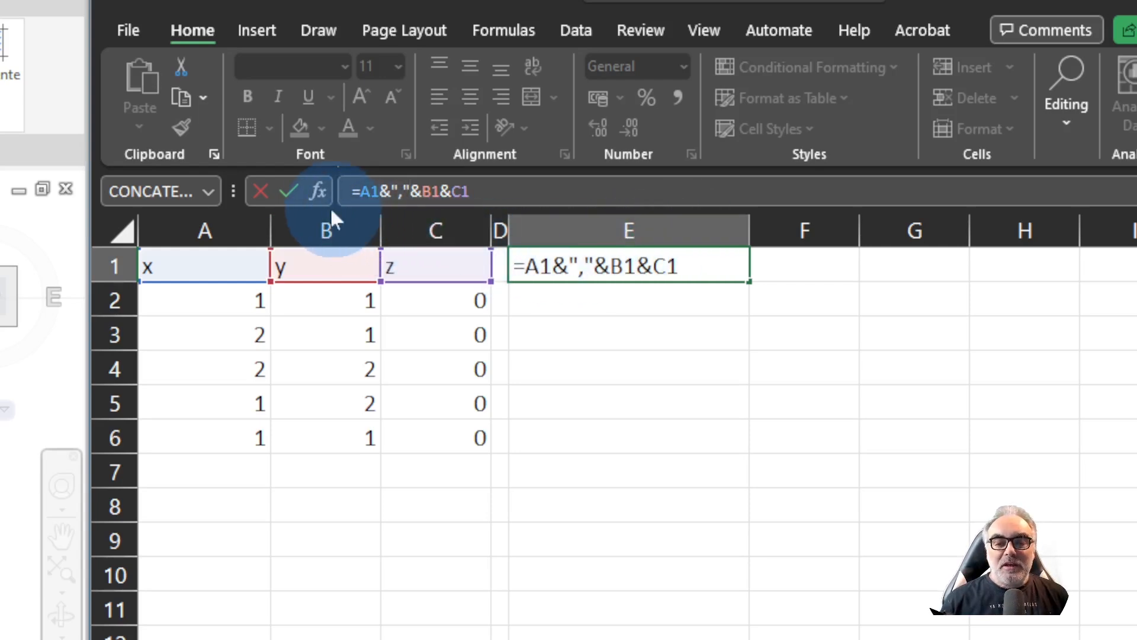
left_click(286, 190)
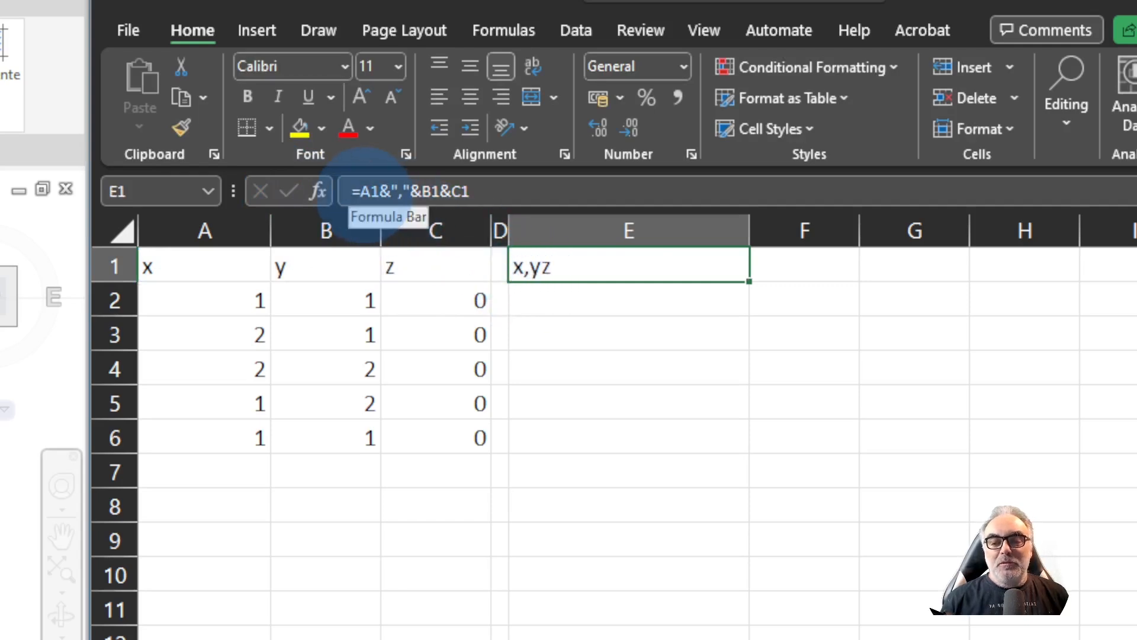
- Add a second quoted comma between B1 and C1 in the E1 formula, making it =A1&","&B1&","&C1
left_click(360, 190)
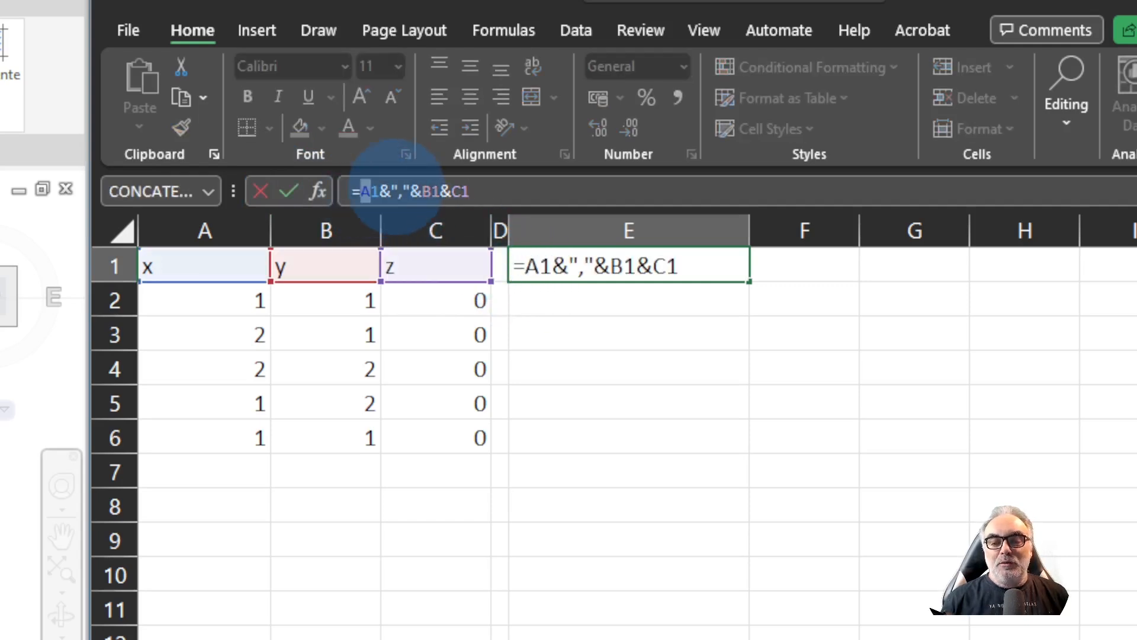
left_click(399, 190)
left_click_drag(406, 187, 411, 188)
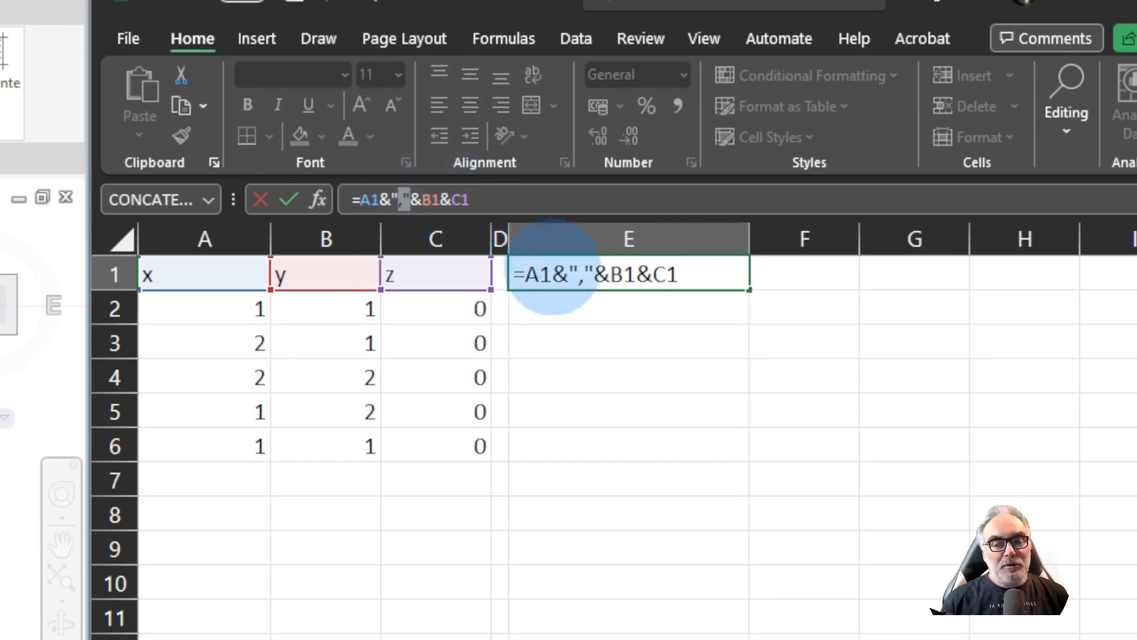
left_click(567, 274)
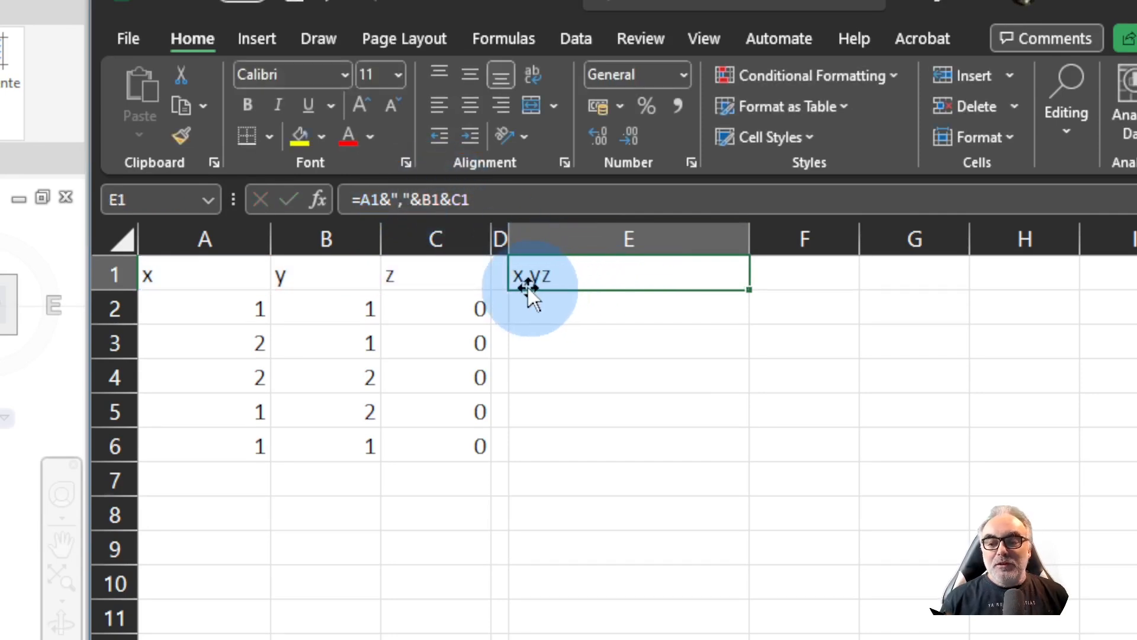
double_click(557, 271)
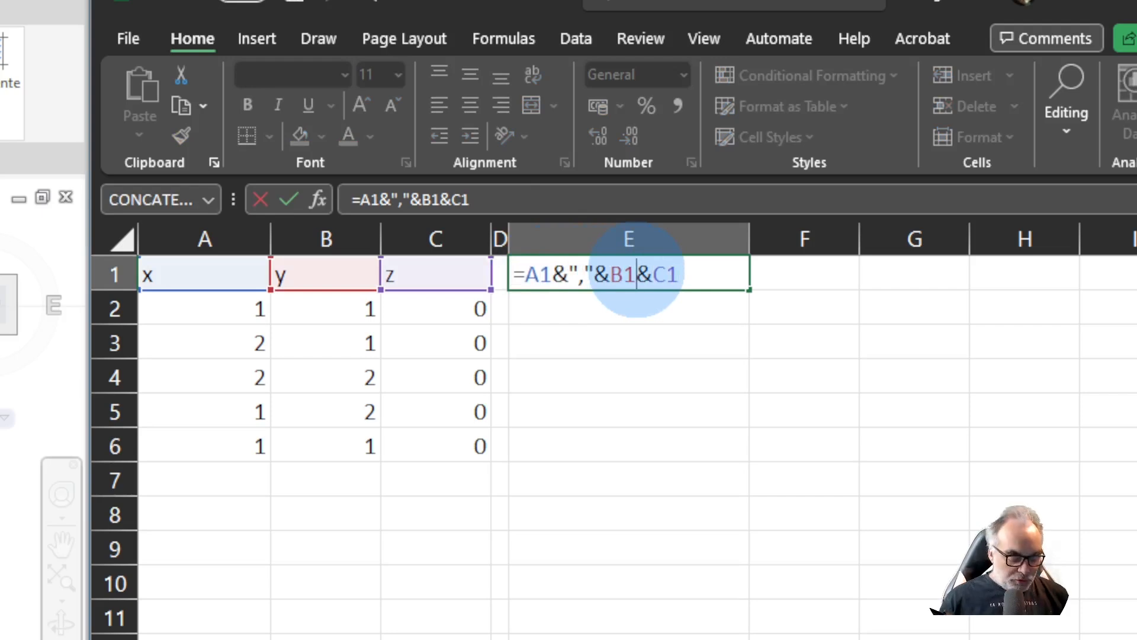
type("&\",")
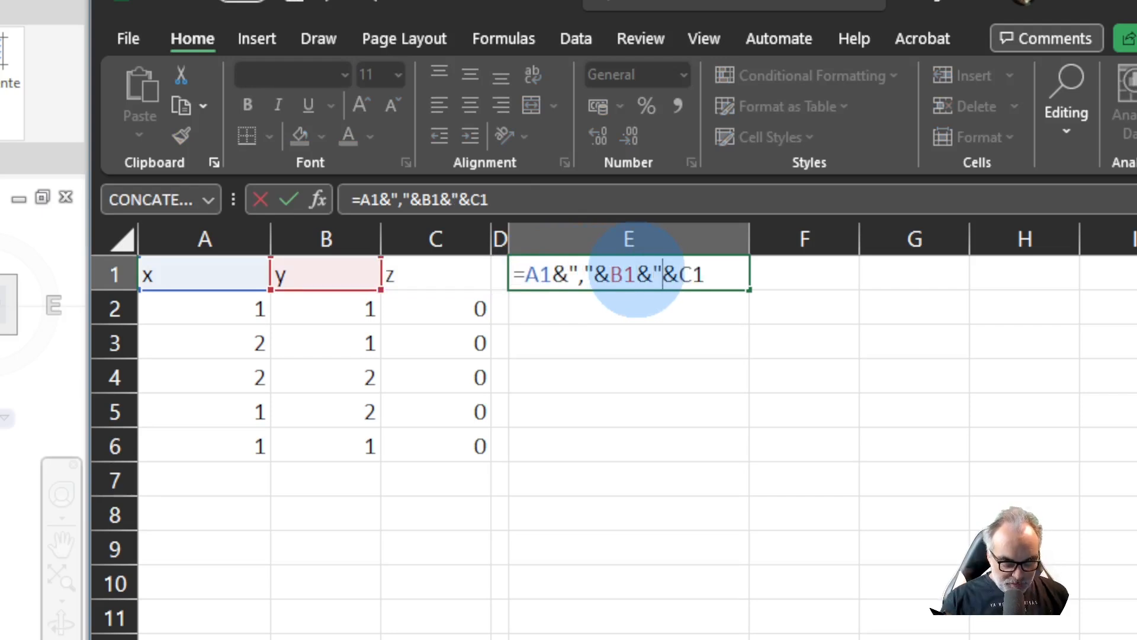
type("\"")
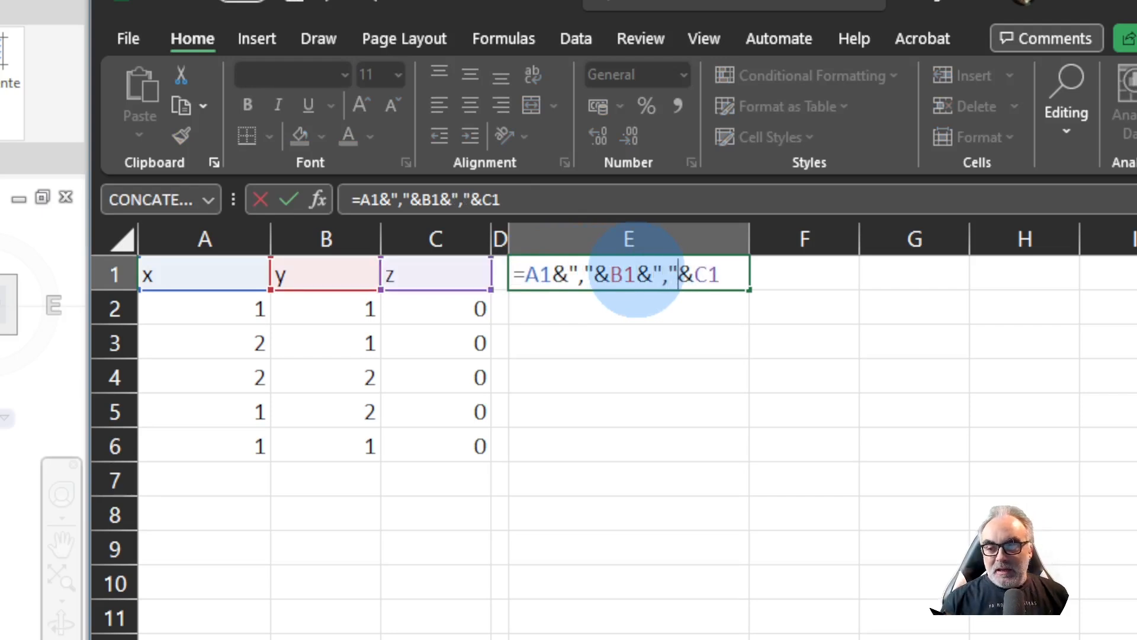
left_click(290, 202)
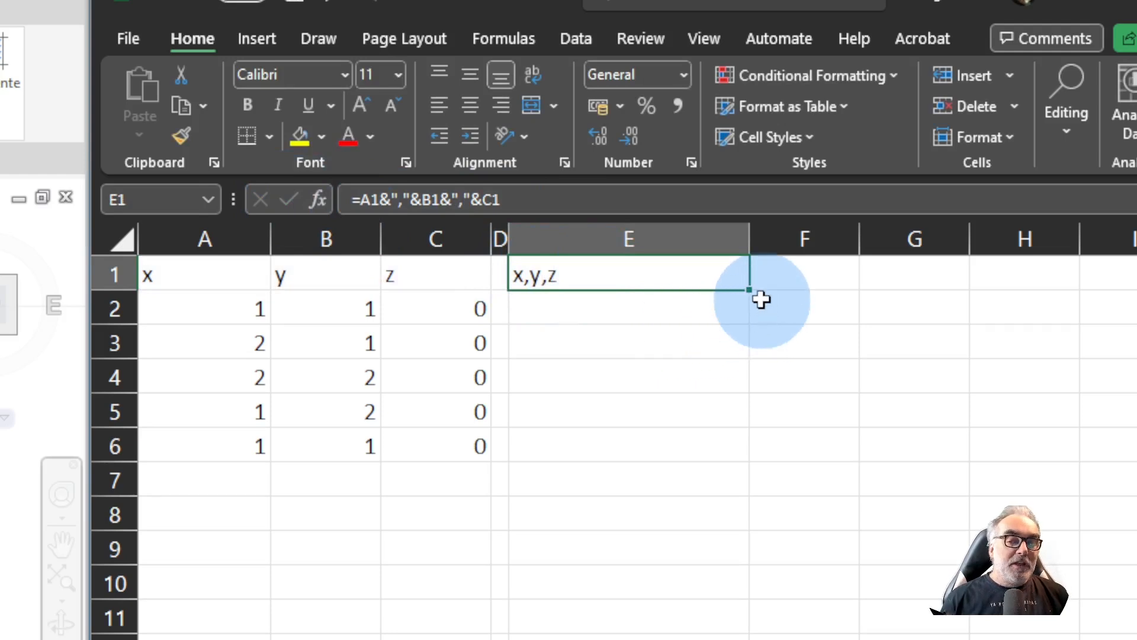
- Fill the E1 formula down to row 6 and copy the joined coordinates in E2:E6
left_click_drag(751, 290, 750, 437)
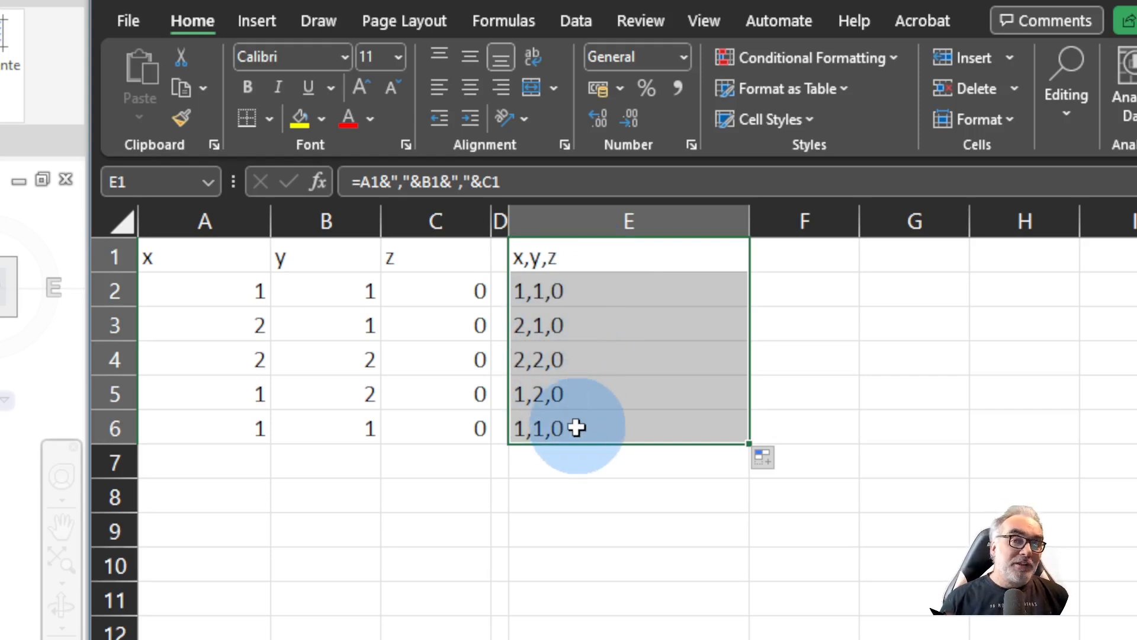
left_click_drag(566, 292, 561, 426)
right_click(570, 295)
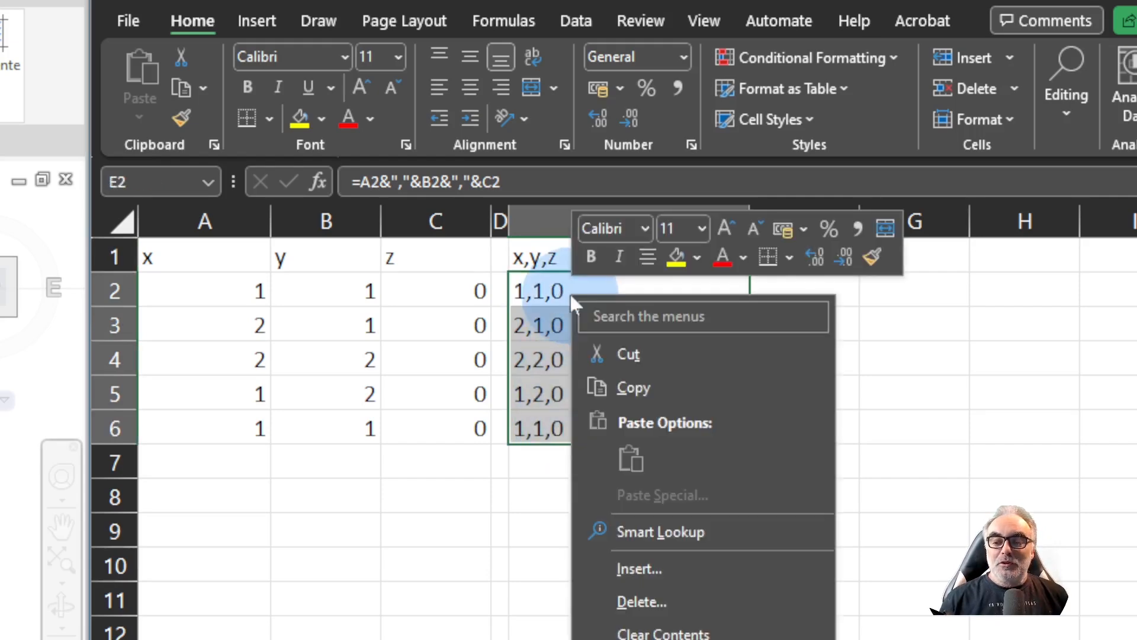
left_click(640, 391)
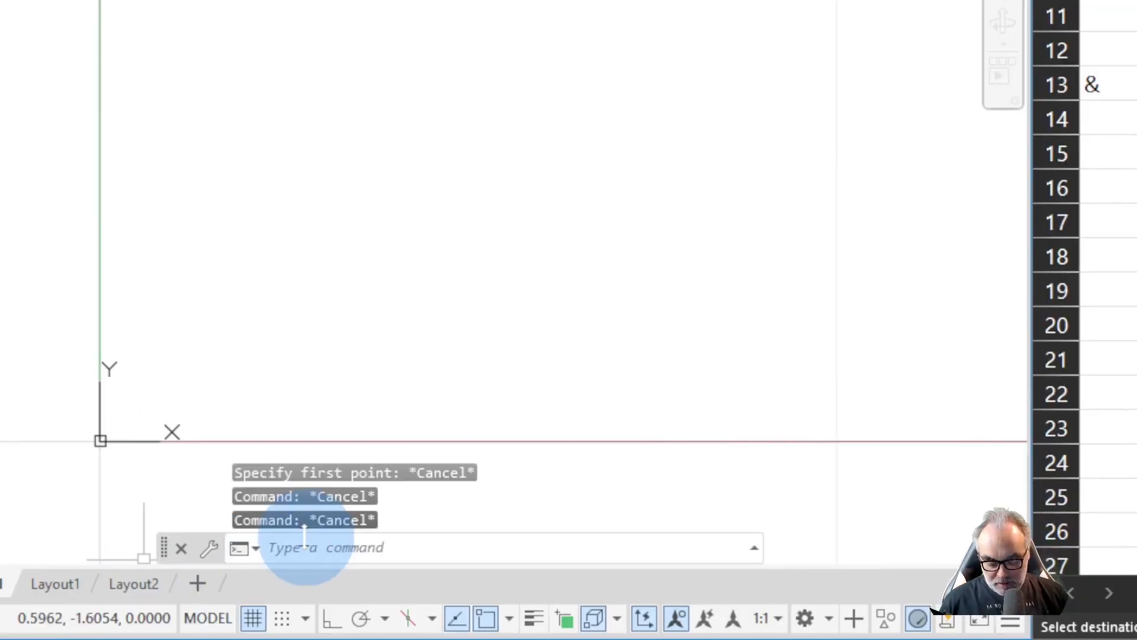
- In AutoCAD, draw the square with the Line command by pasting the copied coordinates as its points, and end the command
type("L")
key("Return")
right_click(494, 549)
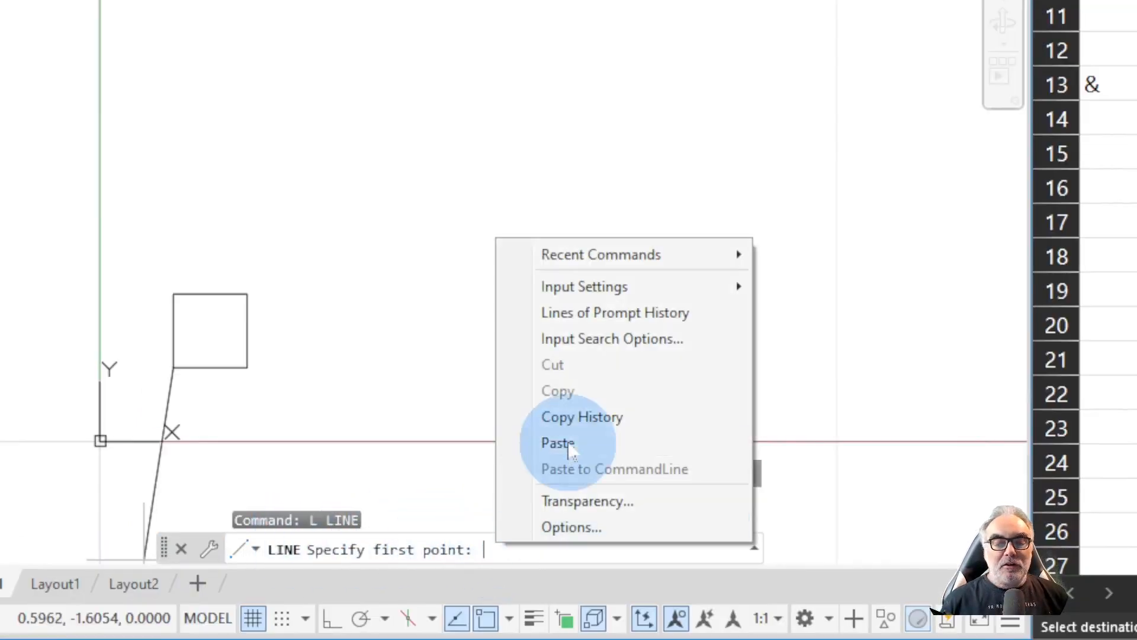
left_click(559, 443)
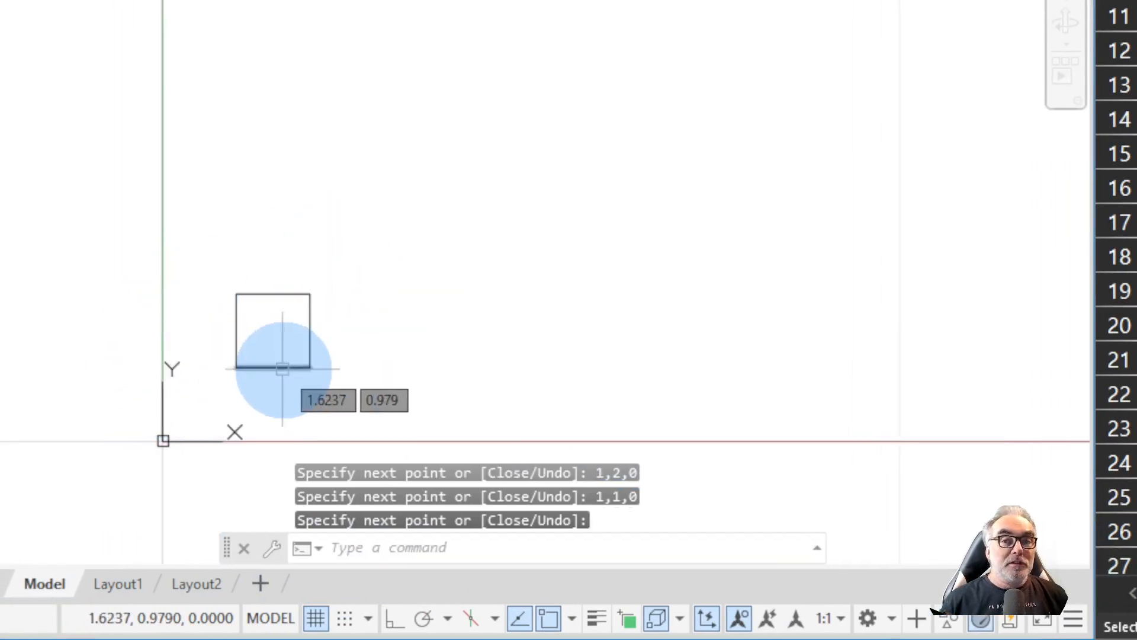
key("Escape")
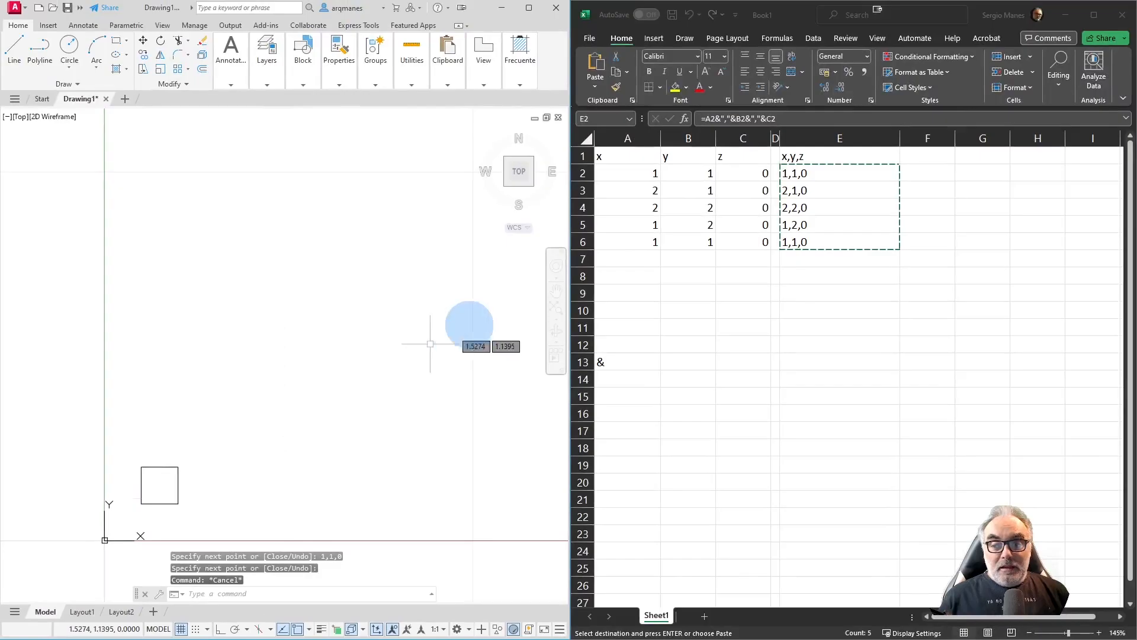
- In Excel, clear the coordinates and formulas from A2:E6 and the & character from A13, keeping the header row
left_click(802, 155)
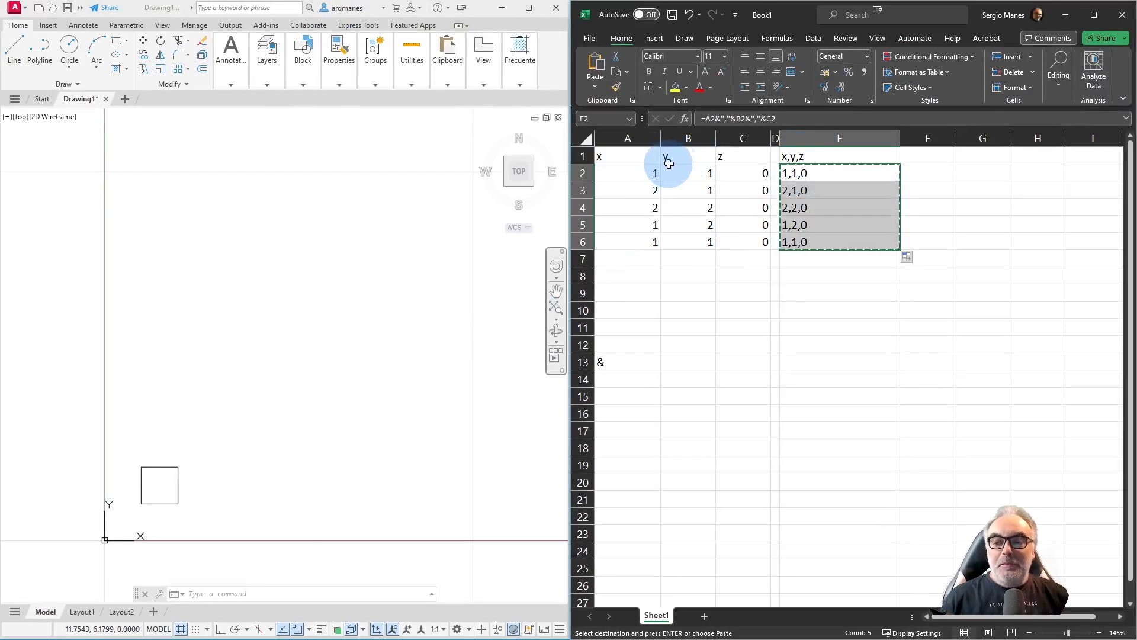
left_click(630, 173)
left_click_drag(654, 176, 812, 239)
key("Delete")
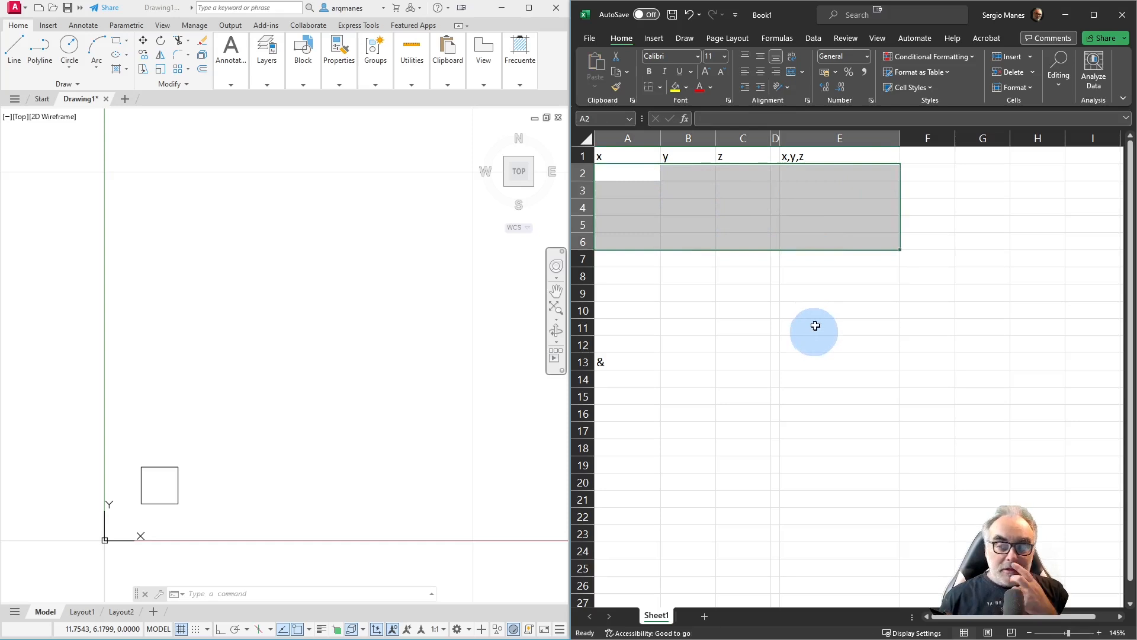
left_click(810, 152)
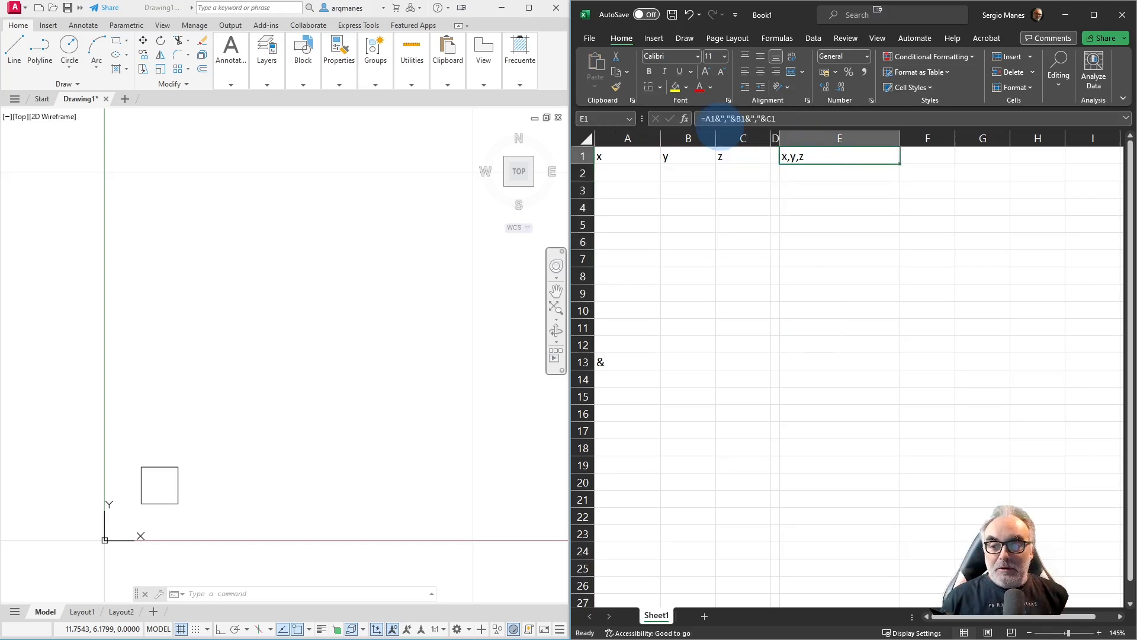
left_click(635, 173)
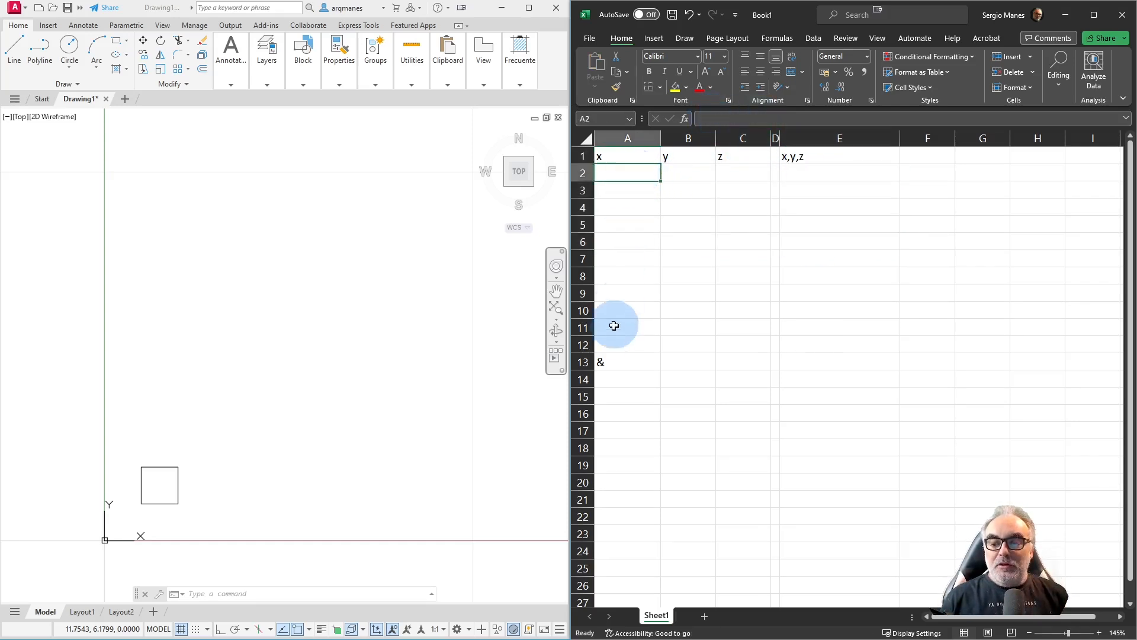
left_click(607, 364)
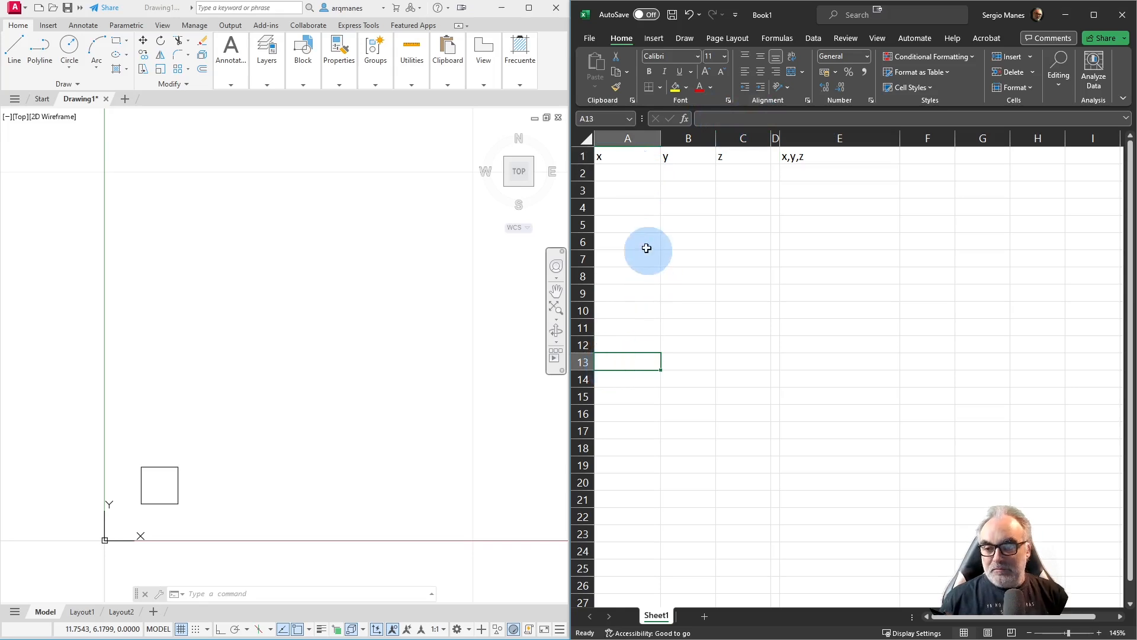
left_click(687, 172)
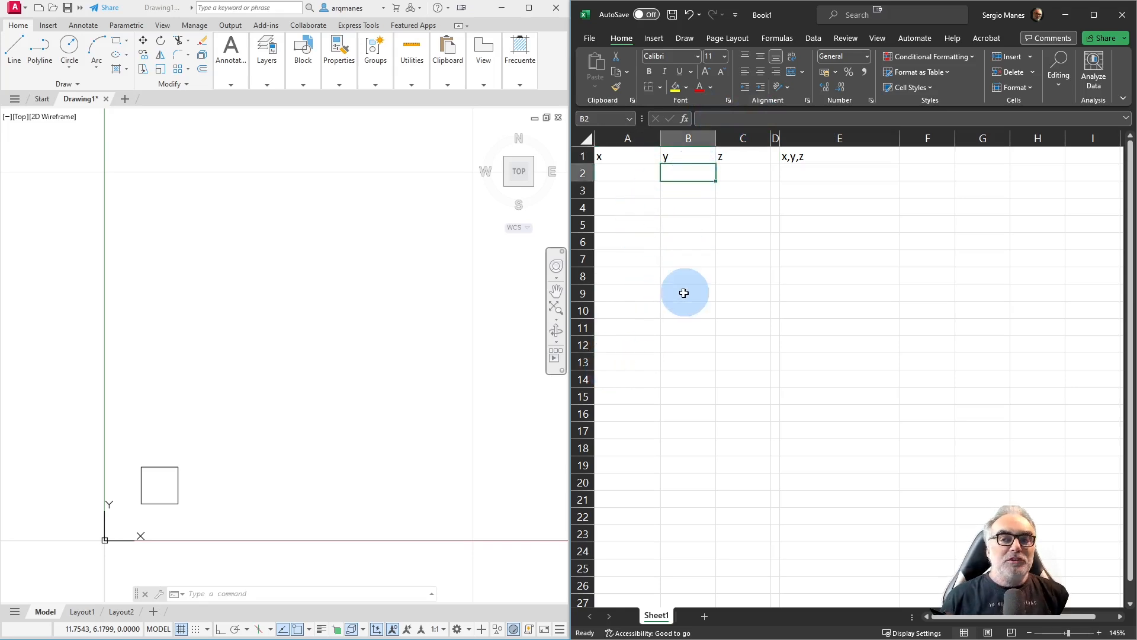
- In Excel, paste the GPS x, y and z coordinates under the headers, starting at A2
left_click(623, 174)
key("ctrl+c")
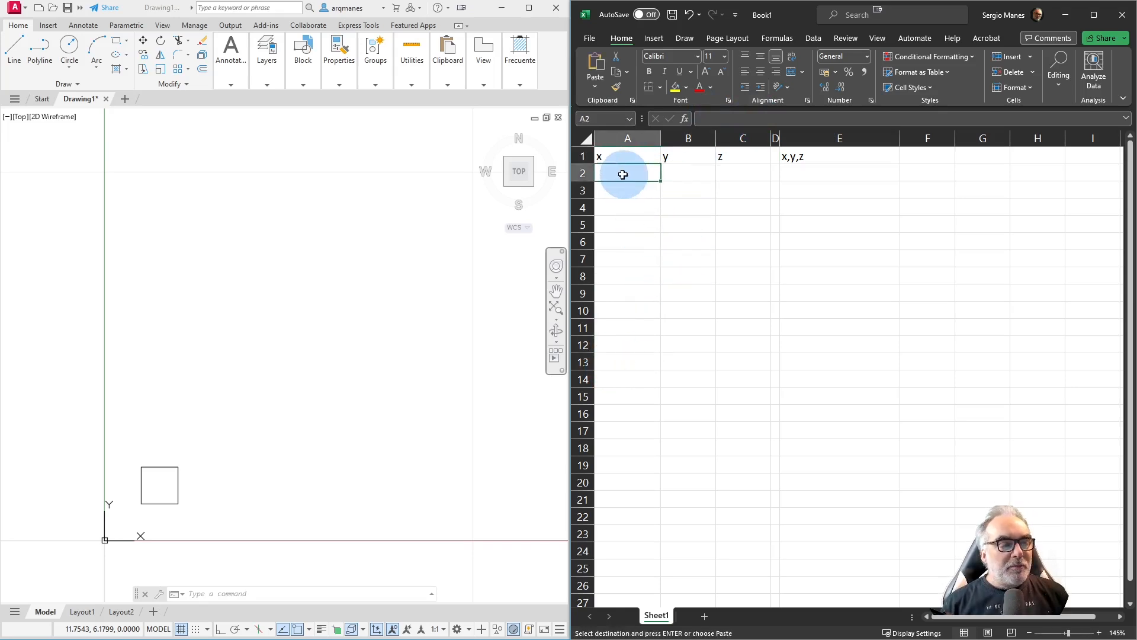
right_click(623, 174)
left_click(654, 255)
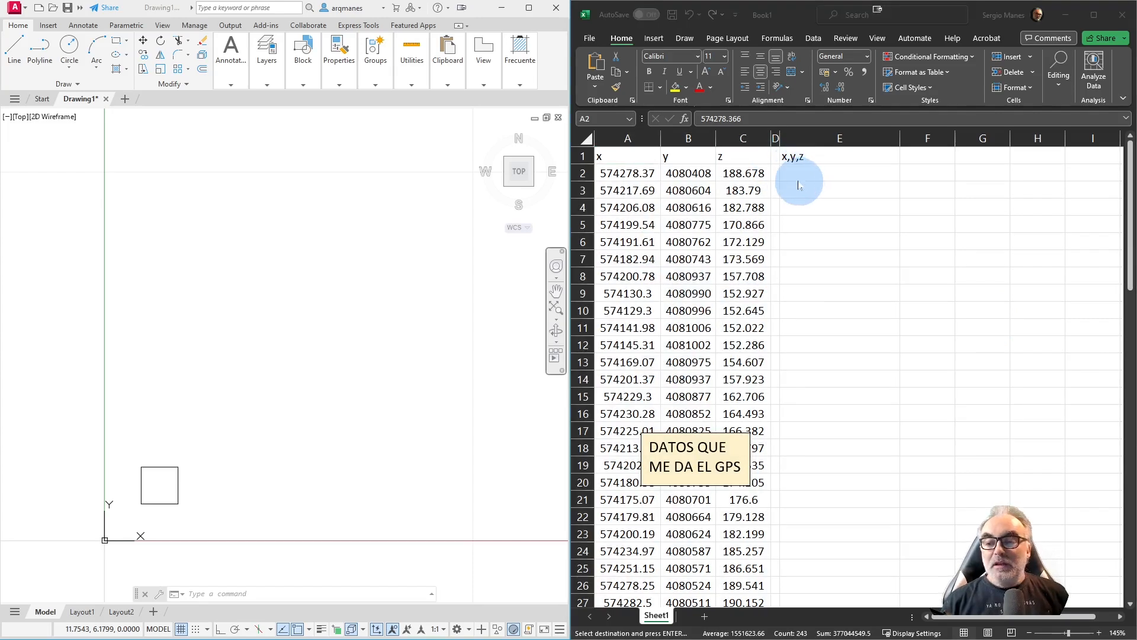
- Fill the E1 joining formula down to row 82 and widen column E to fit the joined coordinates
left_click(796, 160)
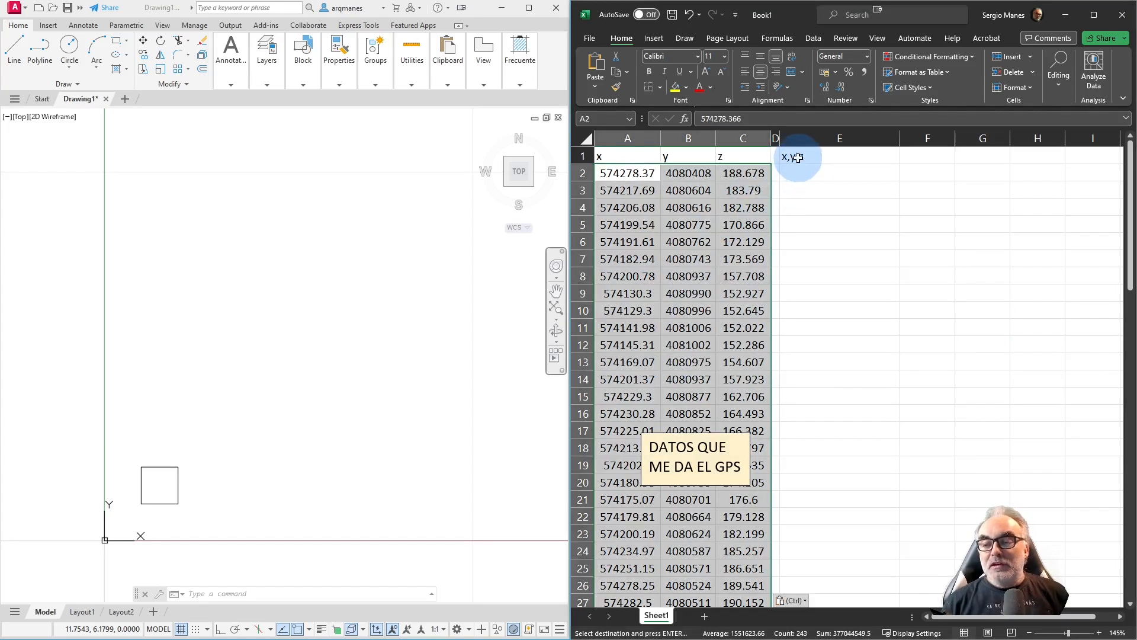
left_click_drag(899, 164, 917, 551)
left_click_drag(899, 138, 976, 138)
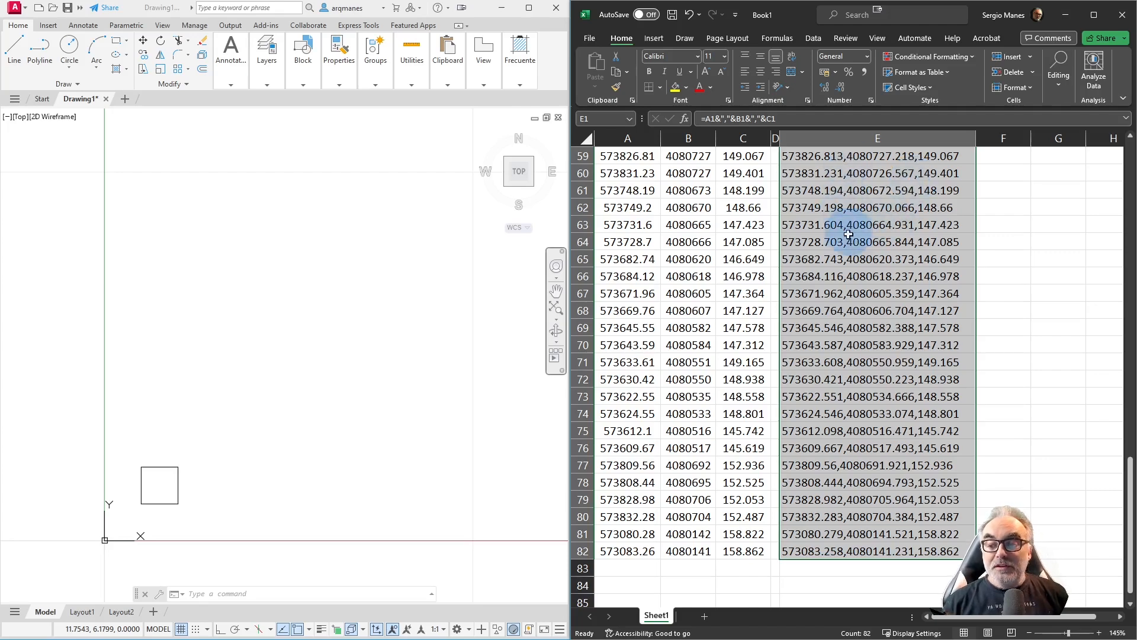
- Copy the joined GPS coordinates in E2:E82, leaving out the header row
scroll(835, 307, "up", 19)
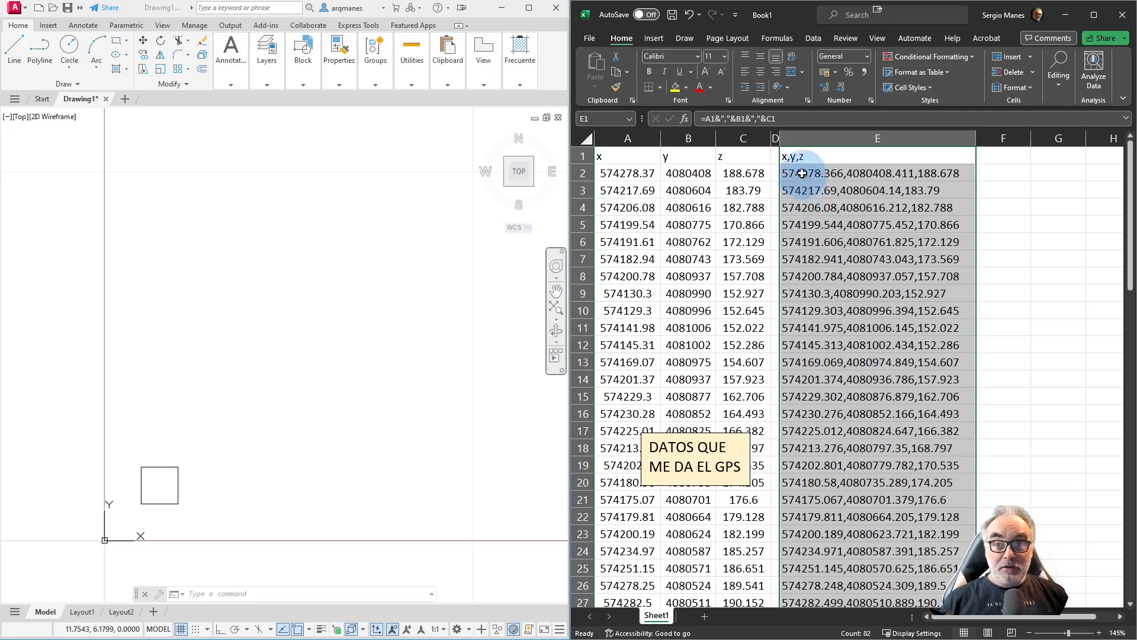
left_click(802, 173)
left_click_drag(802, 172, 794, 499)
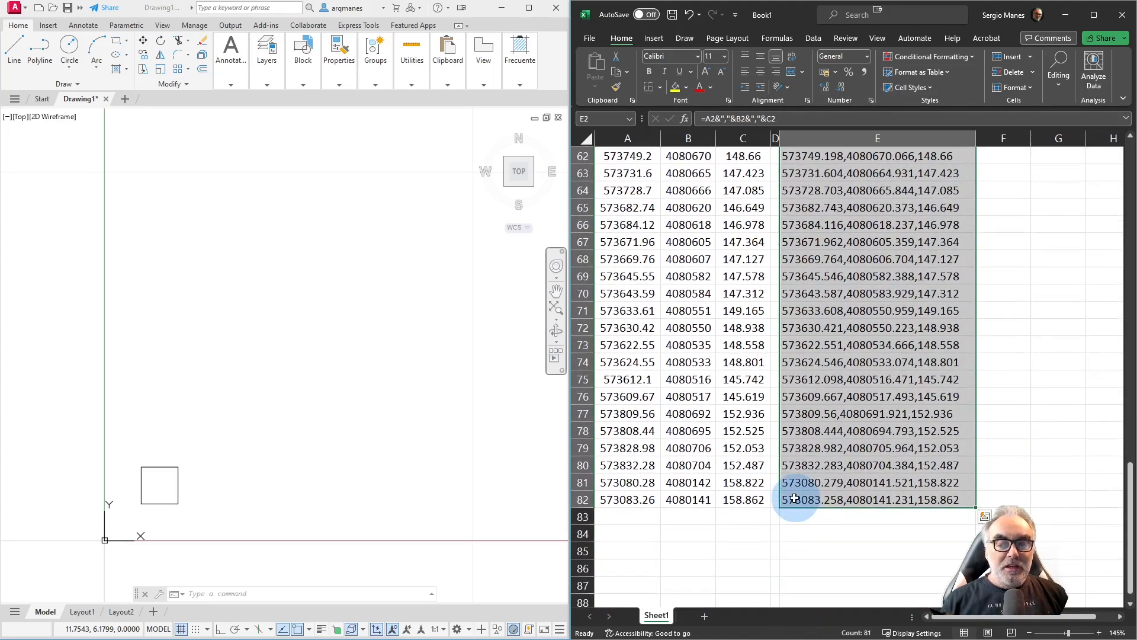
right_click(812, 365)
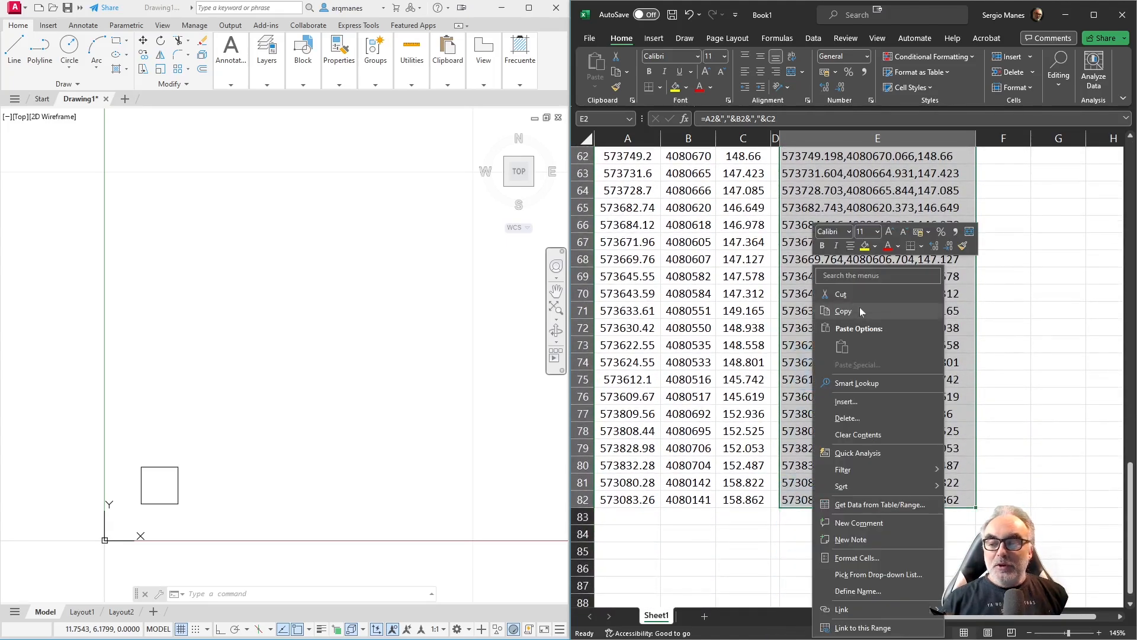
left_click(843, 311)
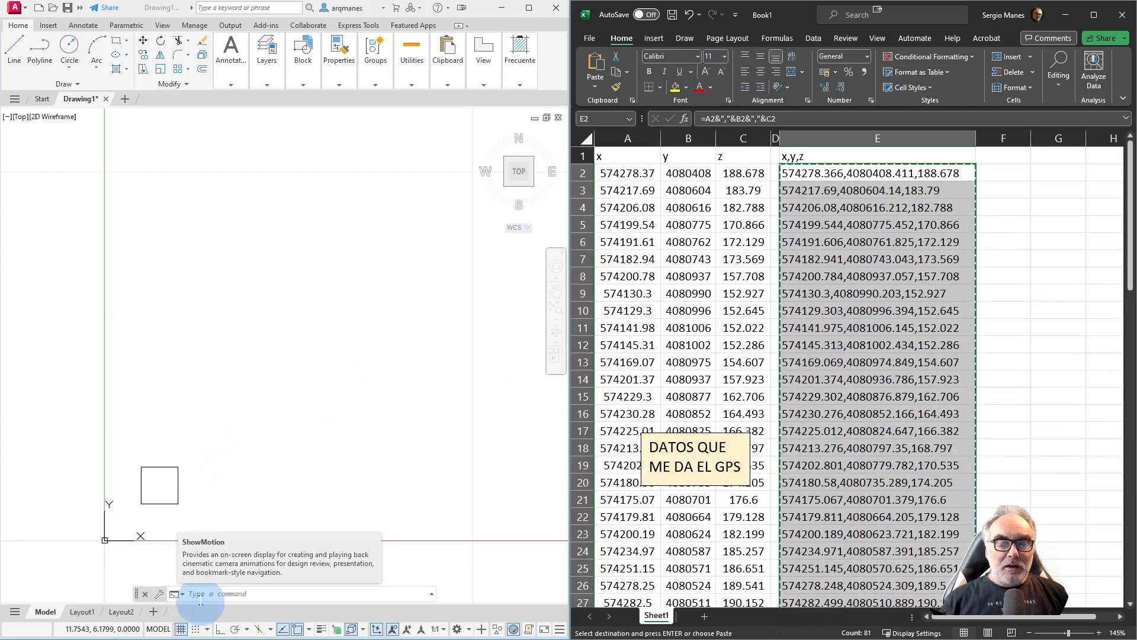
- In AutoCAD, draw the GPS survey lines with the Line command by pasting the copied coordinates as points, and end the command
left_click(201, 592)
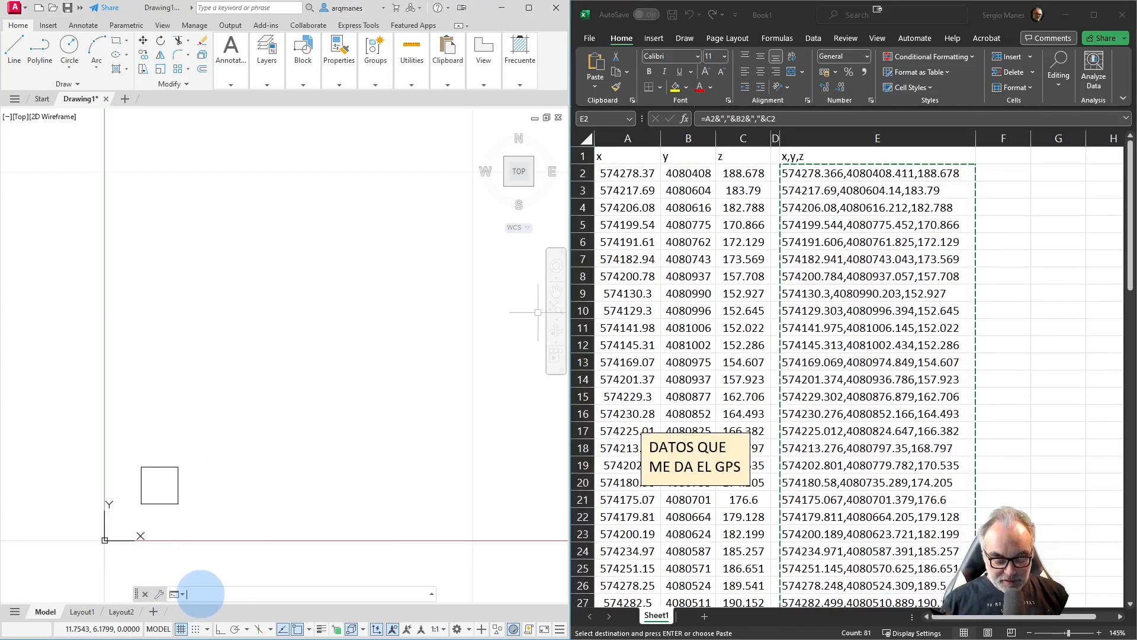
type("l")
key("Return")
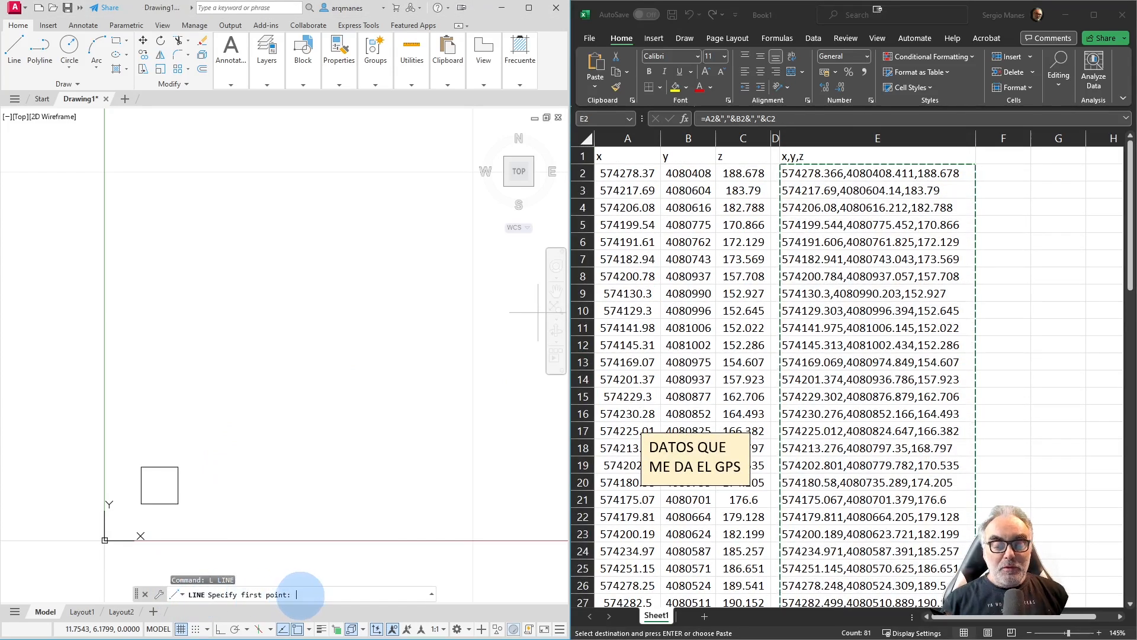
right_click(305, 594)
left_click(331, 536)
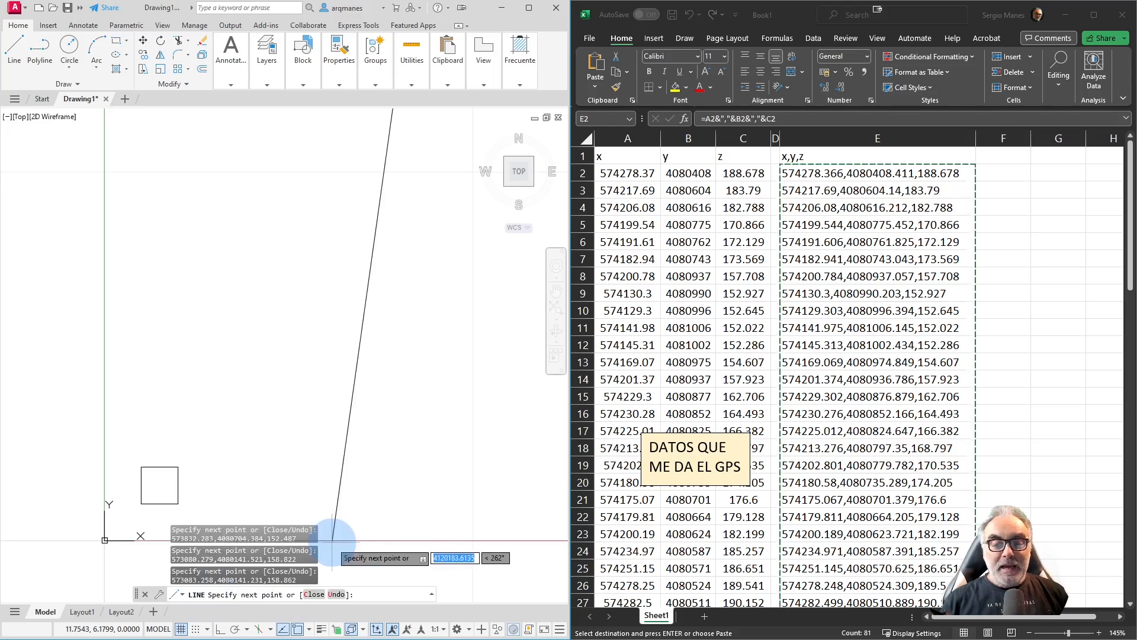
key("Return")
- Zoom to the extents of the drawing to locate the GPS survey lines
scroll(317, 495, "down", 10)
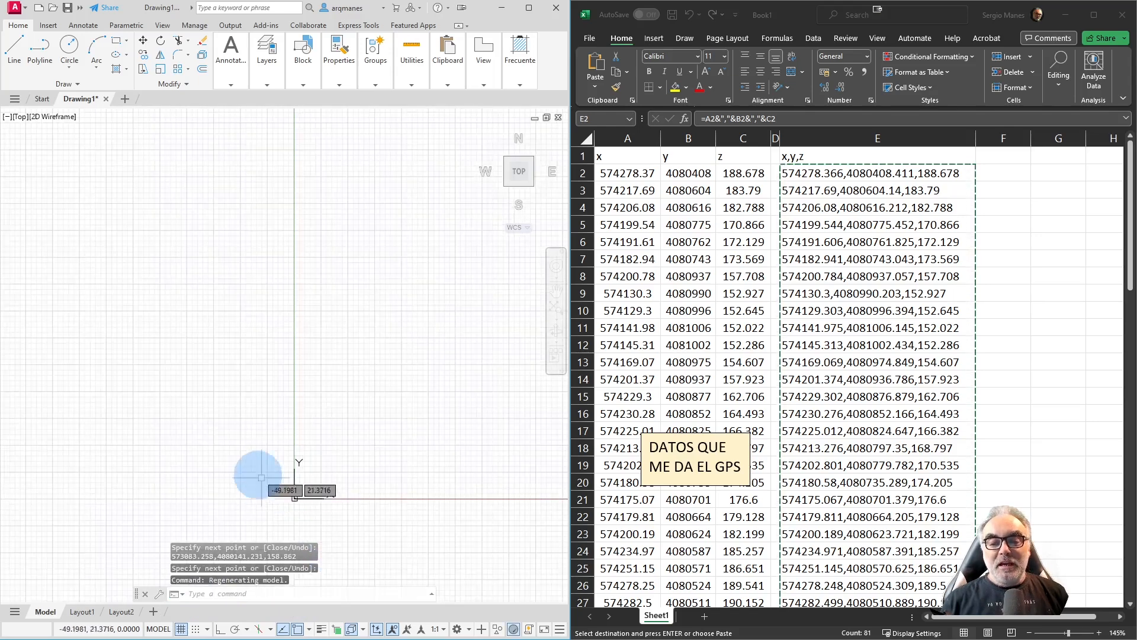
scroll(246, 474, "down", 10)
type("z")
key("Return")
type("e")
key("Return")
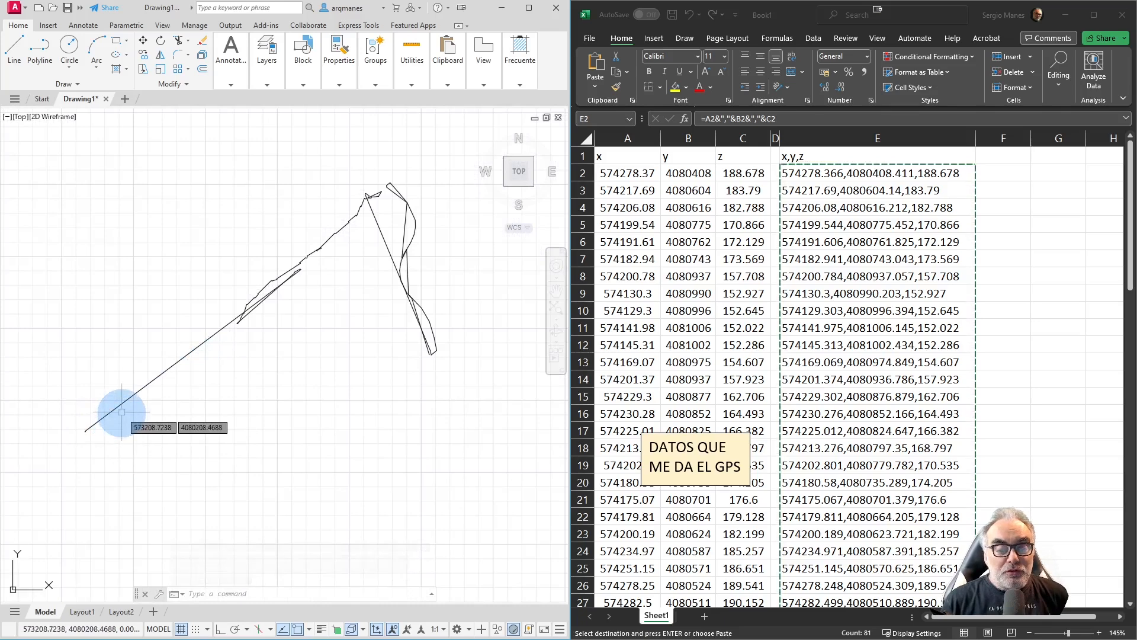
- Examine the GPS survey lines up close along their length and check how far they lie from the origin
scroll(266, 290, "up", 3)
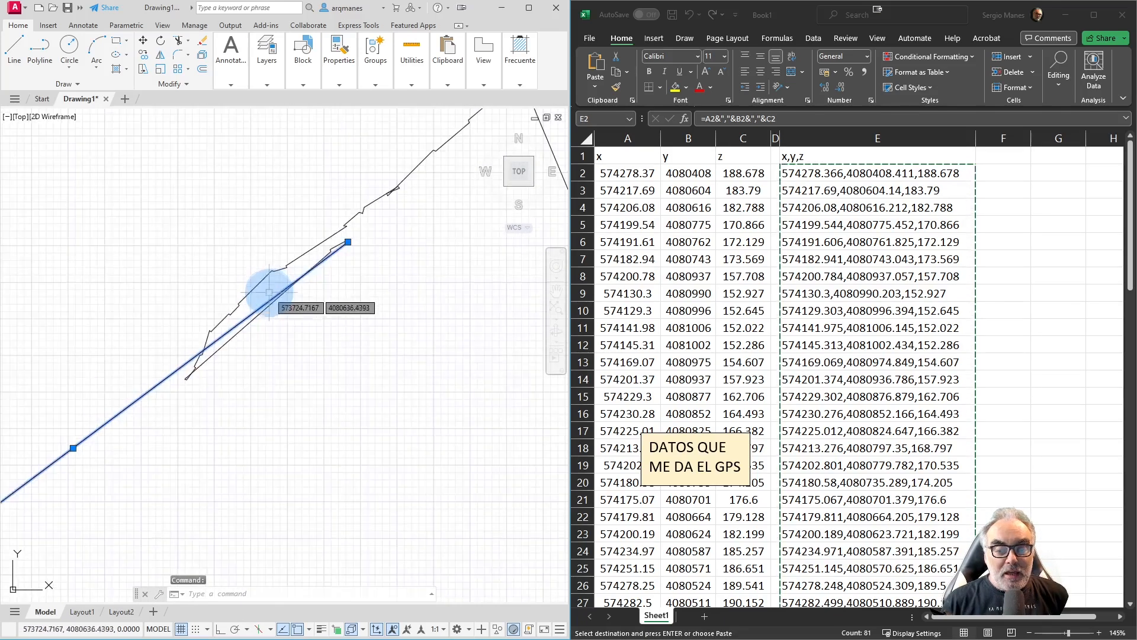
scroll(145, 421, "up", 5)
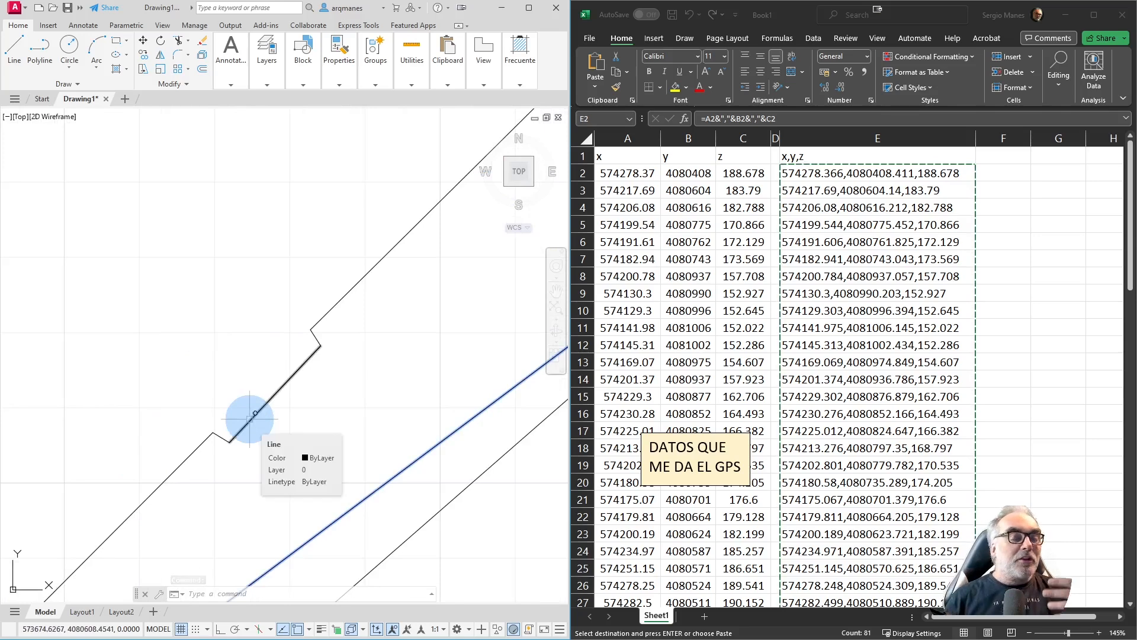
scroll(255, 414, "down", 5)
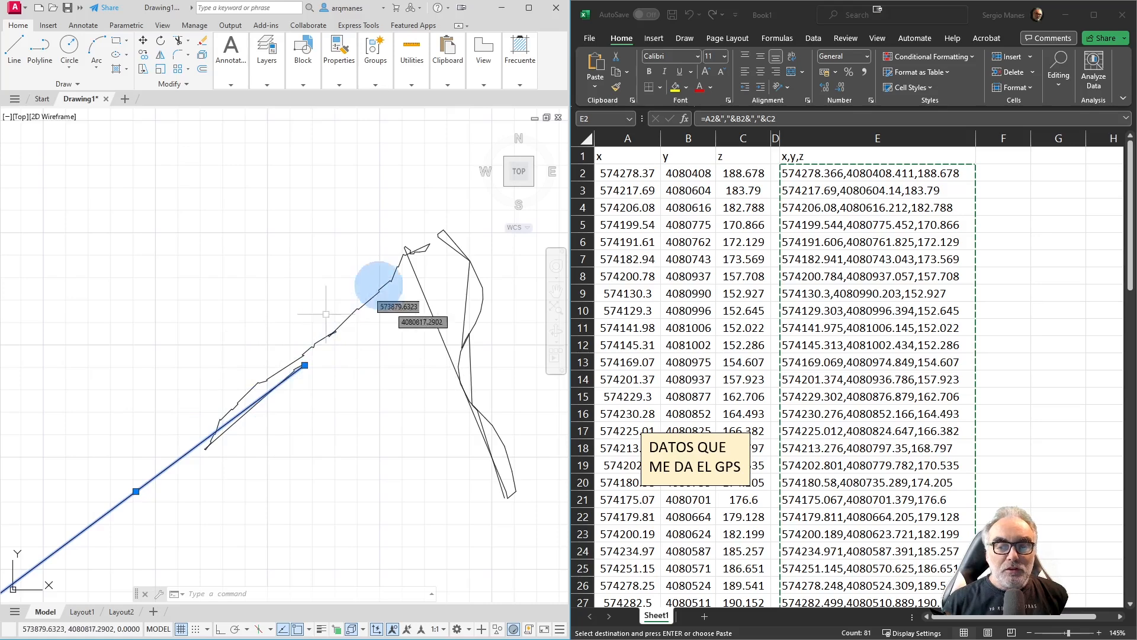
scroll(460, 234, "up", 2)
scroll(460, 234, "up", 2)
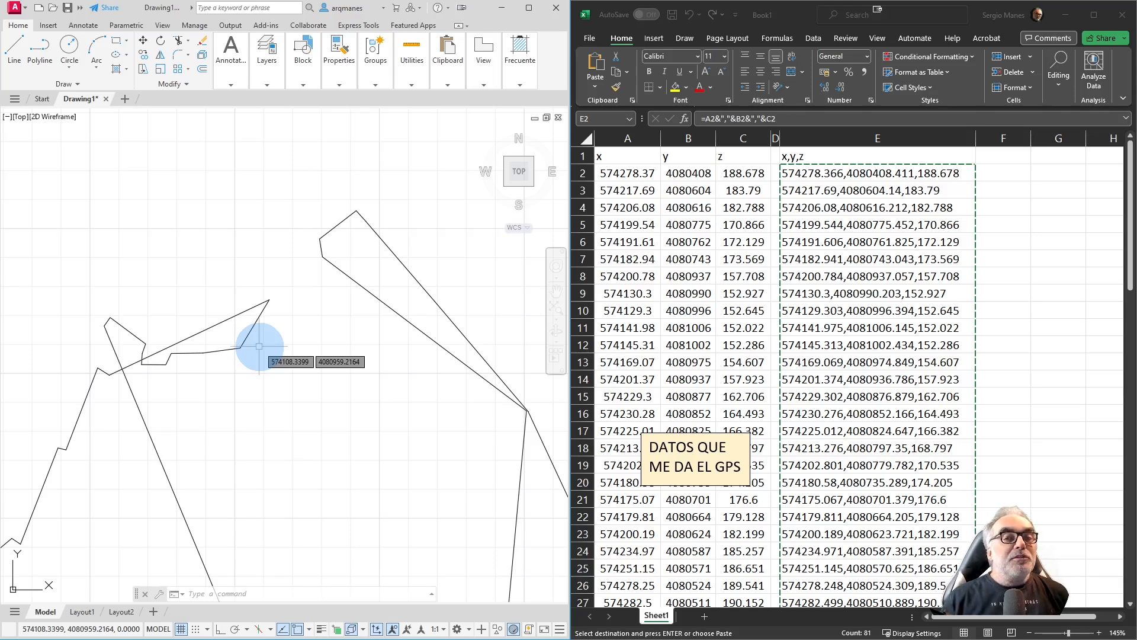
scroll(279, 251, "down", 12)
middle_click_drag(213, 315, 261, 328)
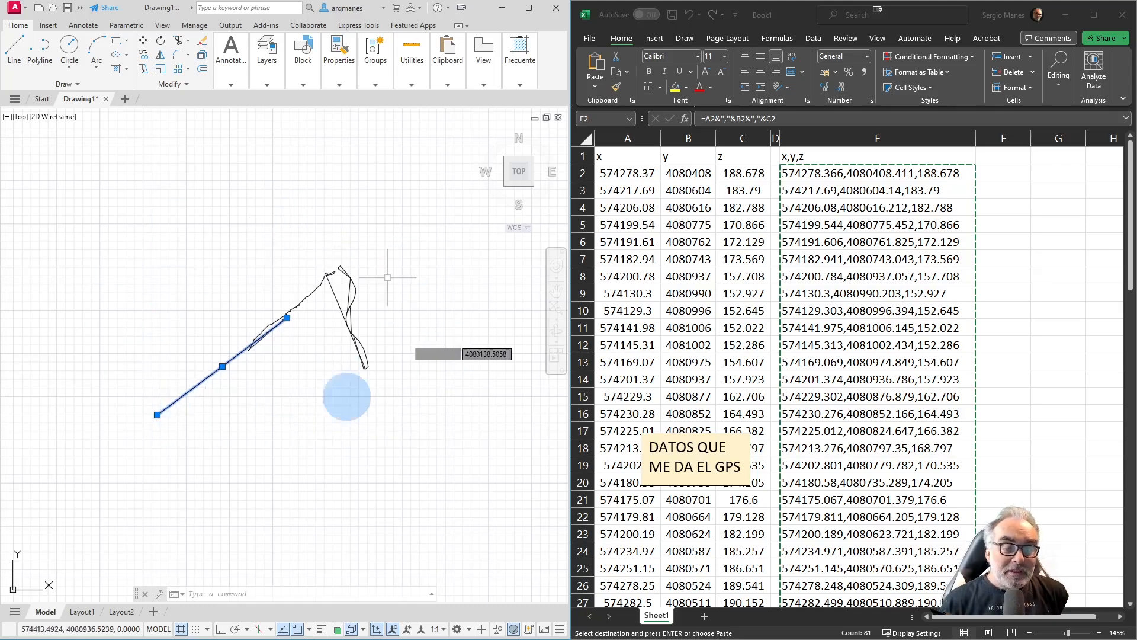
scroll(279, 349, "down", 15)
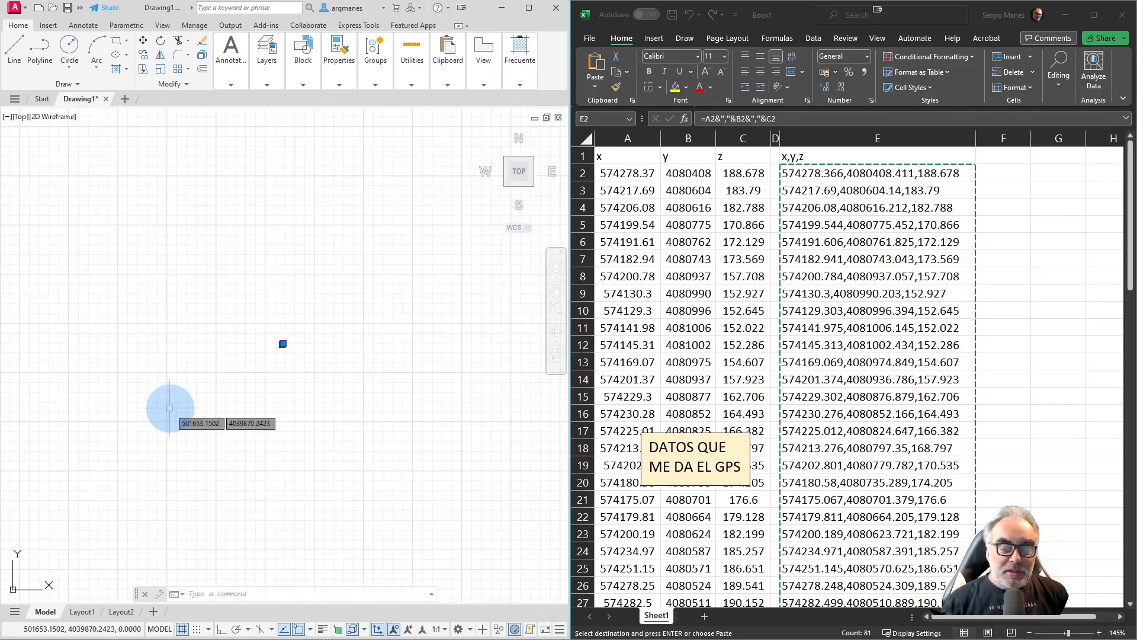
- Draw a horizontal line from the origin 0,0 to the relative point @1,0 and end the Line command
key("Escape")
key("Escape")
type("l")
key("Return")
type("0")
key("Tab")
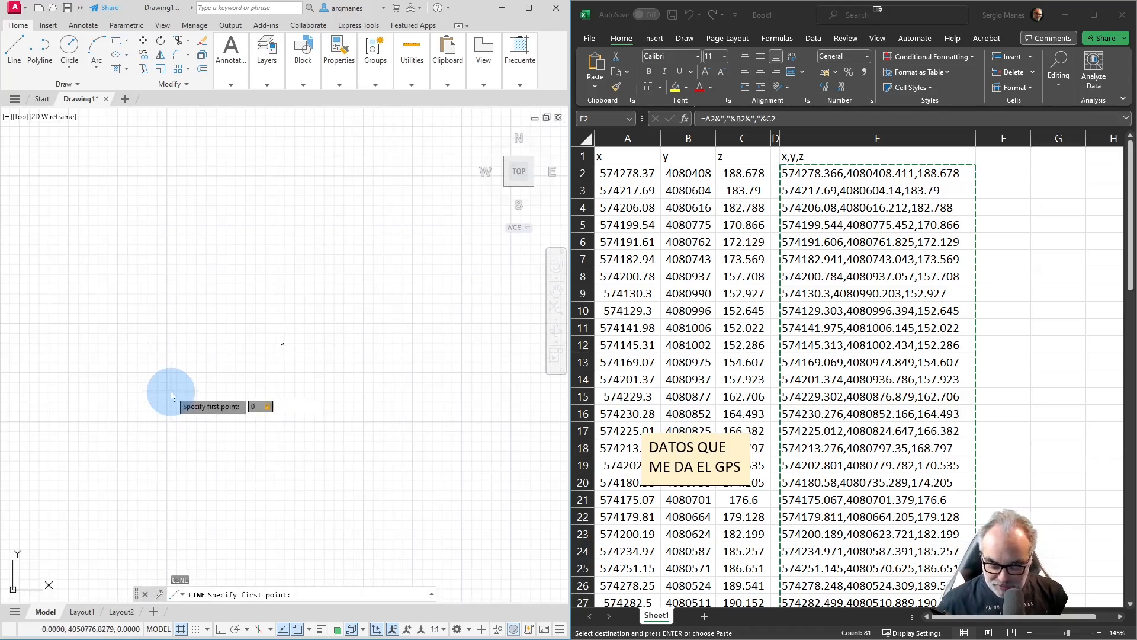
type("0")
key("Return")
type("@1,0")
key("Return")
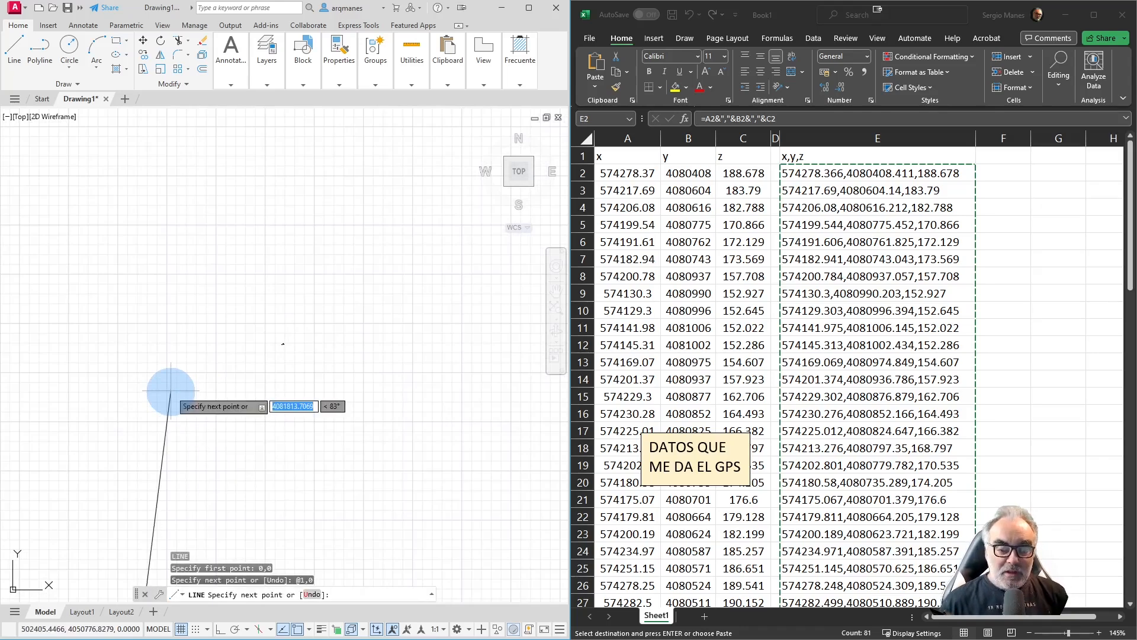
key("Return")
- Zoom to the drawing's extents to view the origin line and the GPS survey lines together
type("z<")
key("Return")
key("Escape")
type("z")
key("Return")
type("e")
key("Return")
scroll(246, 437, "down", 1)
- Select the objects at the origin and the distant GPS survey lines to highlight where each group lies
left_click(327, 510)
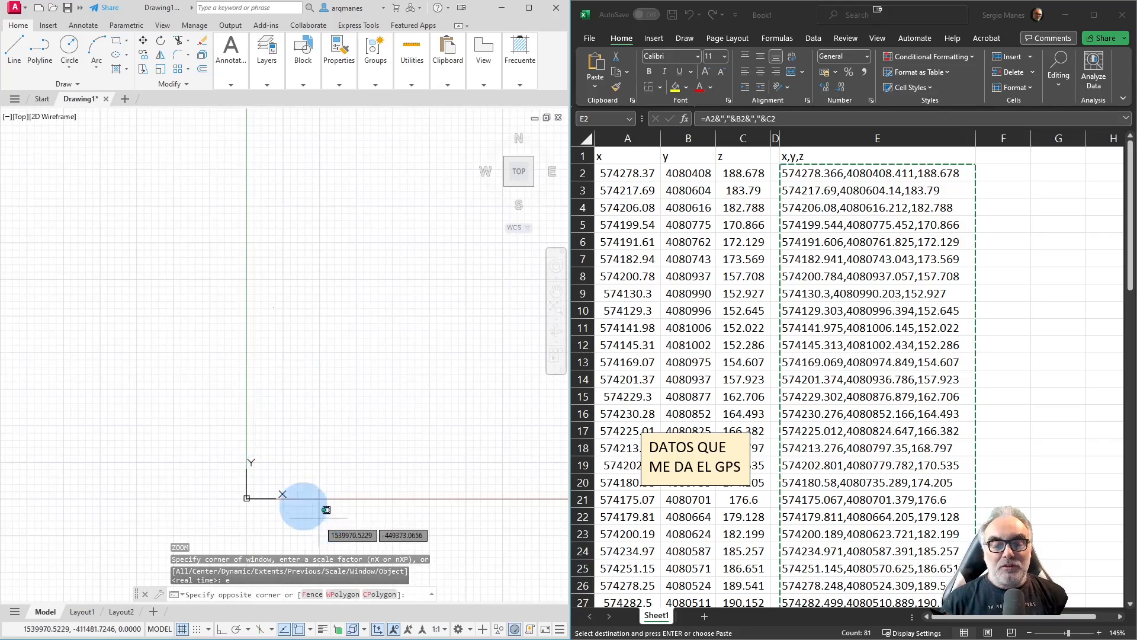
left_click(167, 382)
left_click(416, 237)
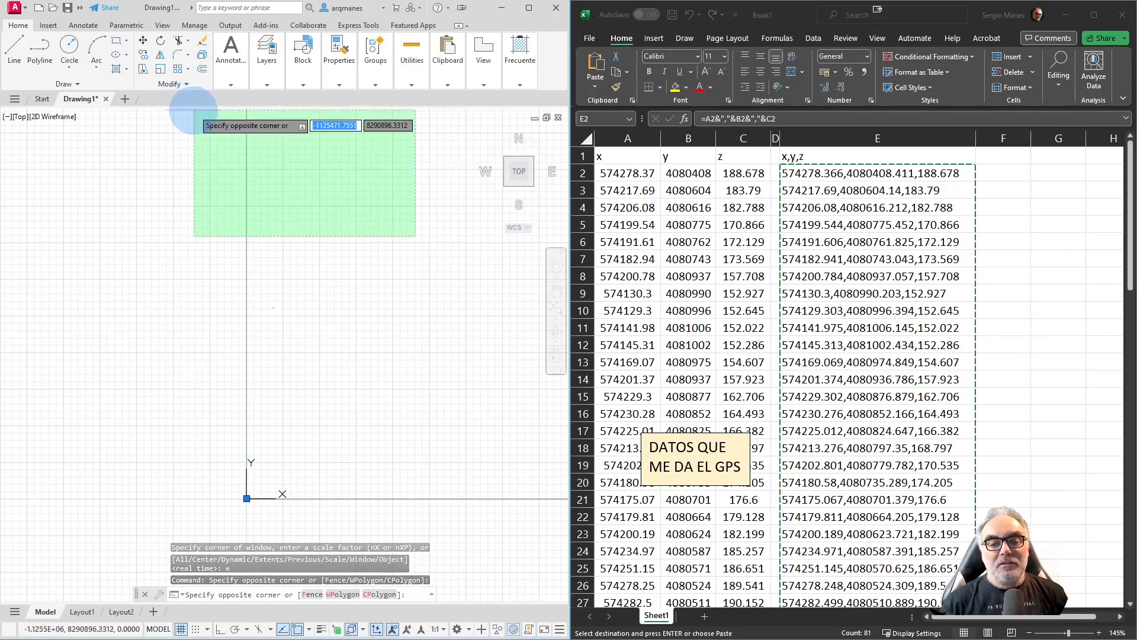
left_click(194, 110)
scroll(222, 213, "down", 2)
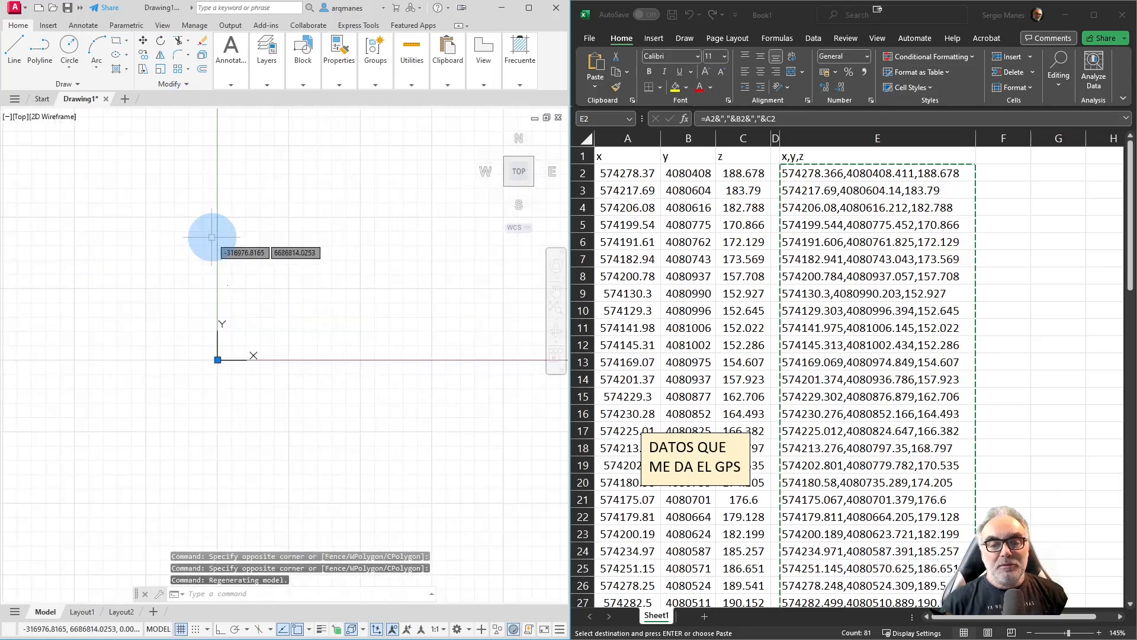
left_click(406, 281)
left_click(151, 113)
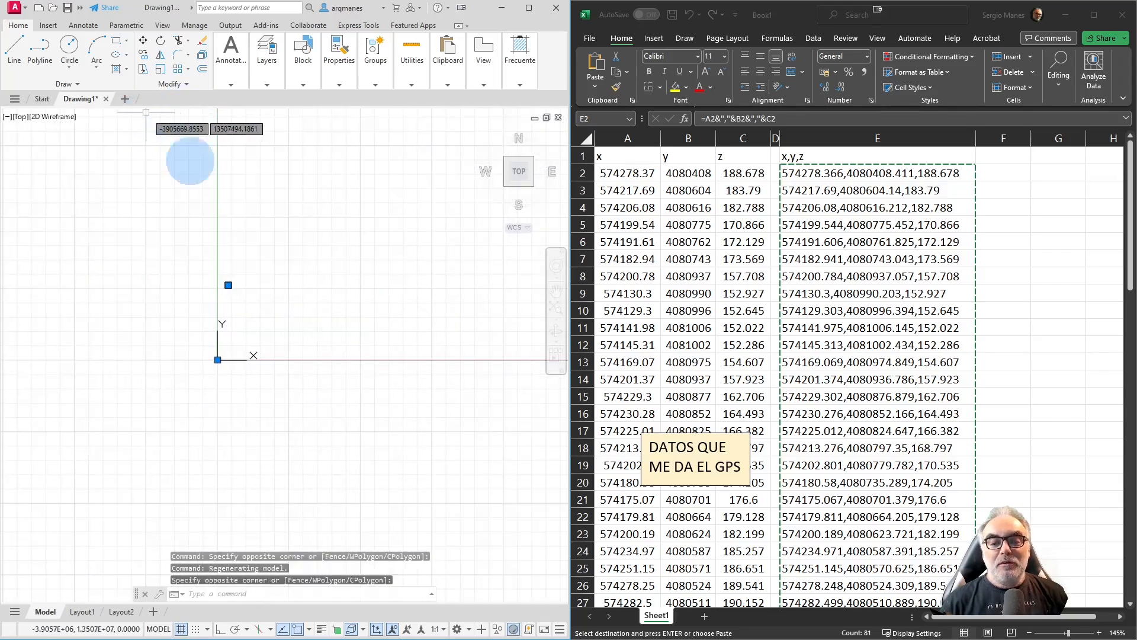
- Examine the selected GPS survey lines up close and compare their position with the origin
scroll(228, 285, "up", 5)
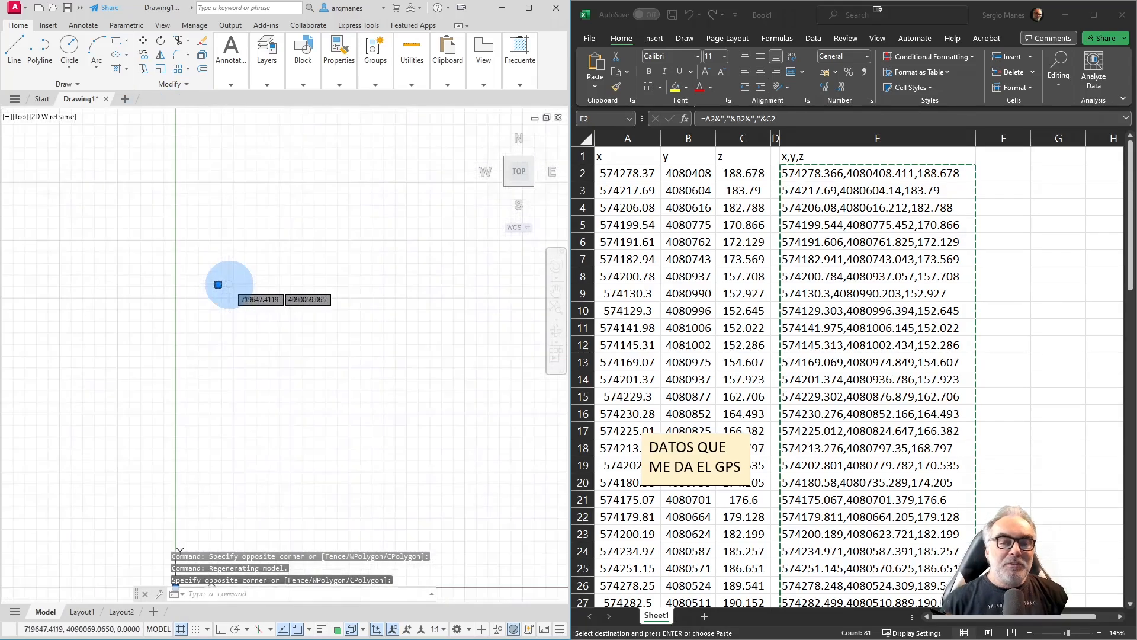
scroll(229, 285, "up", 2)
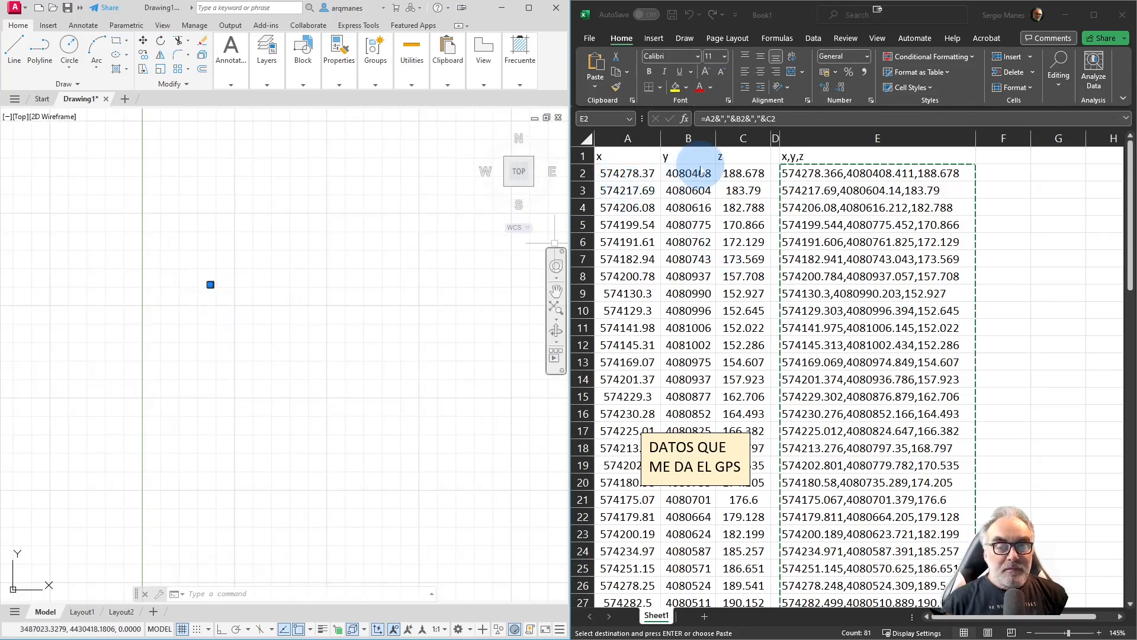
scroll(202, 286, "up", 6)
scroll(228, 287, "up", 5)
scroll(269, 269, "up", 5)
scroll(360, 246, "up", 10)
scroll(356, 281, "up", 4)
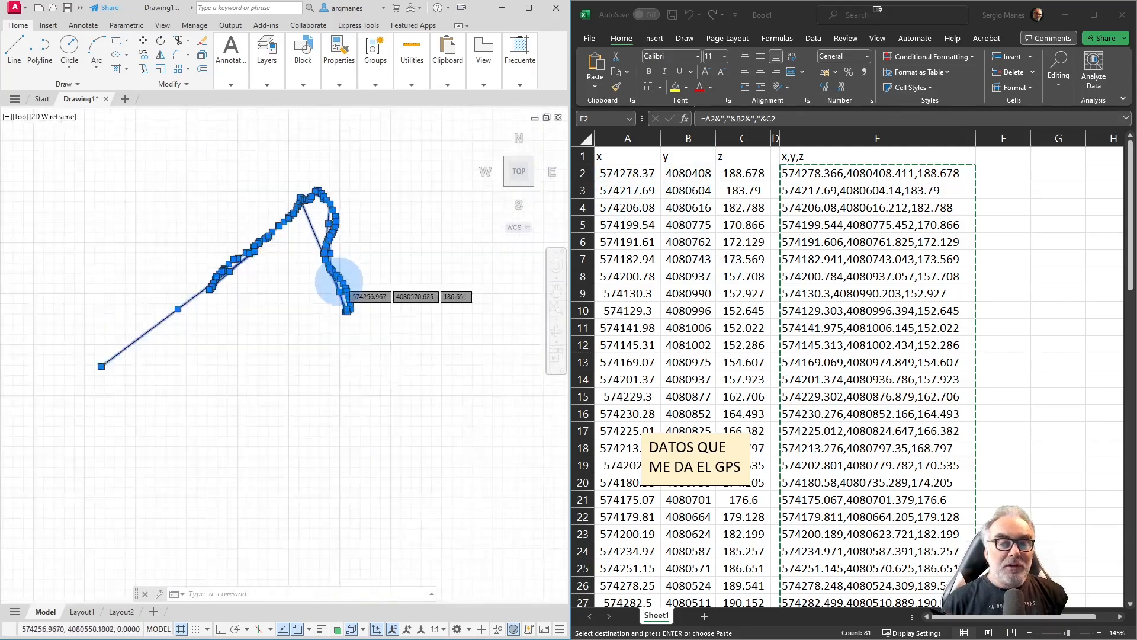
scroll(309, 269, "down", 20)
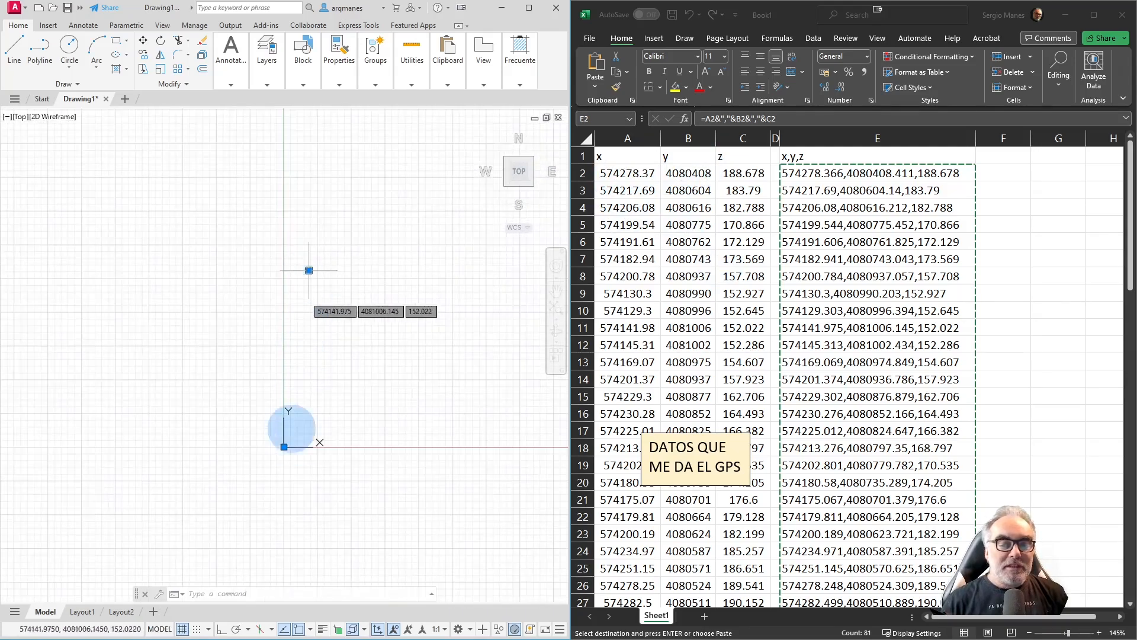